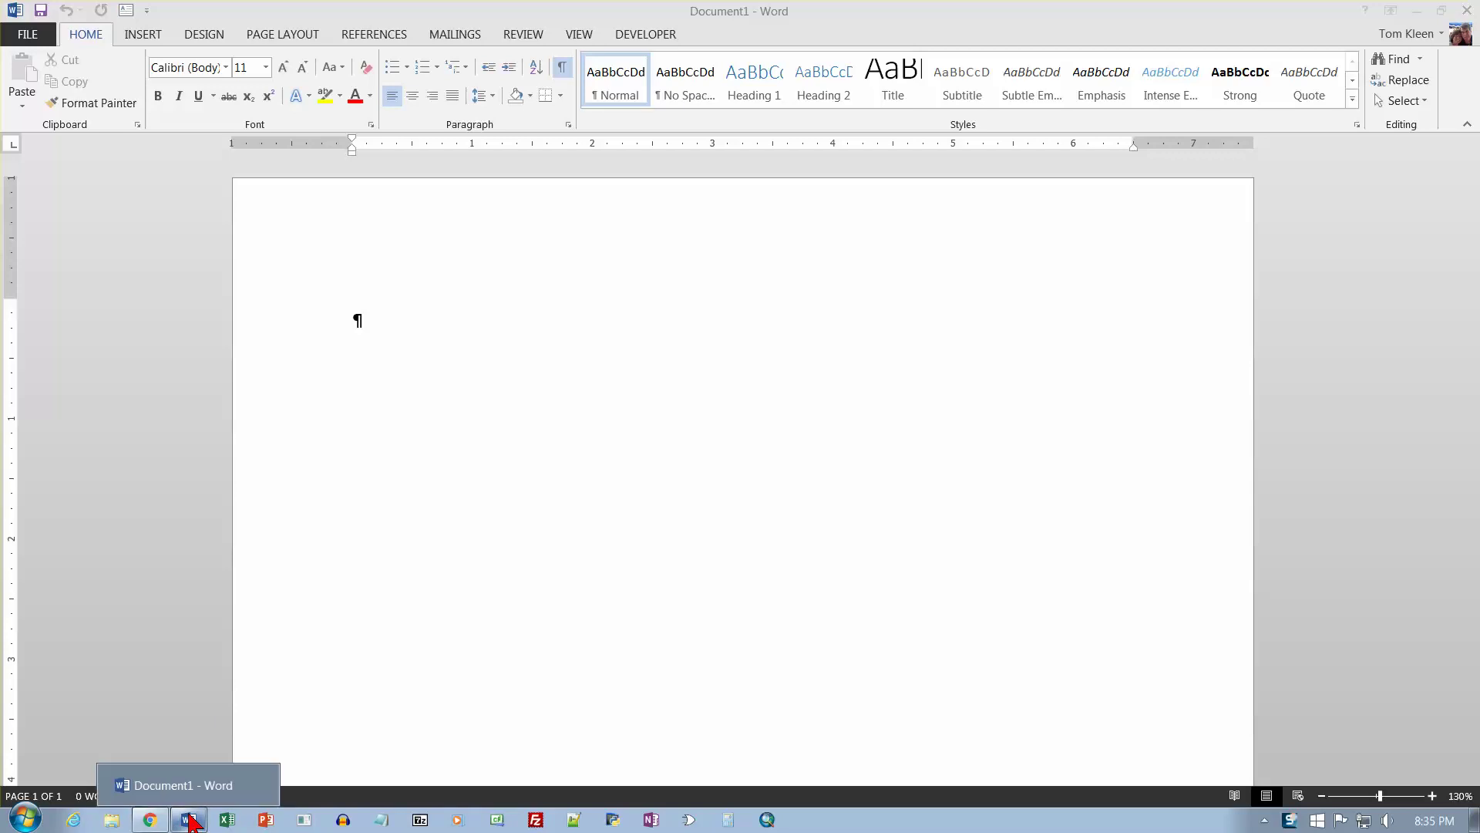
From File > Open, choose to browse this computer for a document.
{"action": "right_click", "coordinate": [190, 818]}
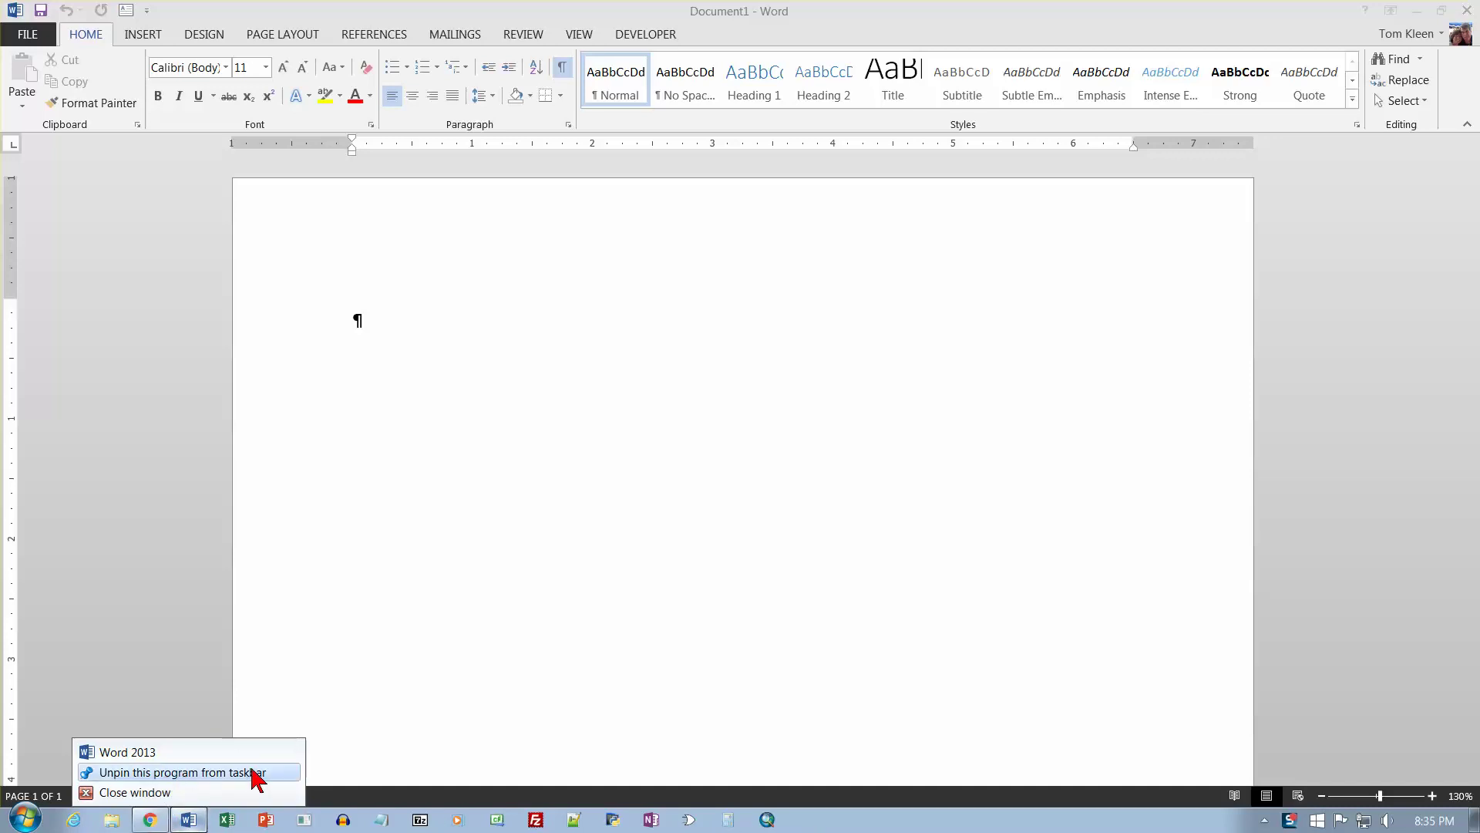
{"action": "left_click", "coordinate": [367, 320]}
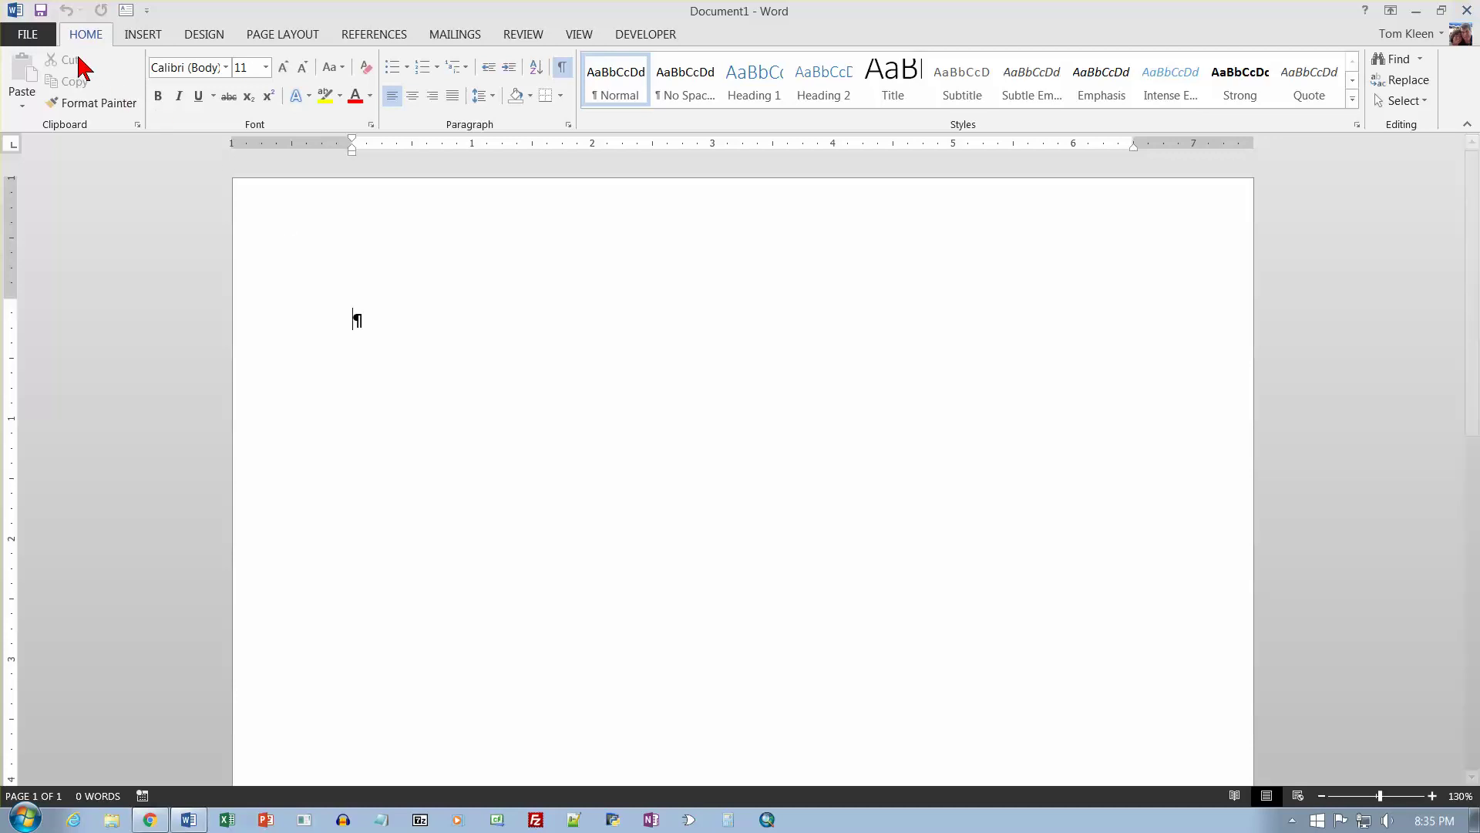
{"action": "key", "text": "ctrl+o"}
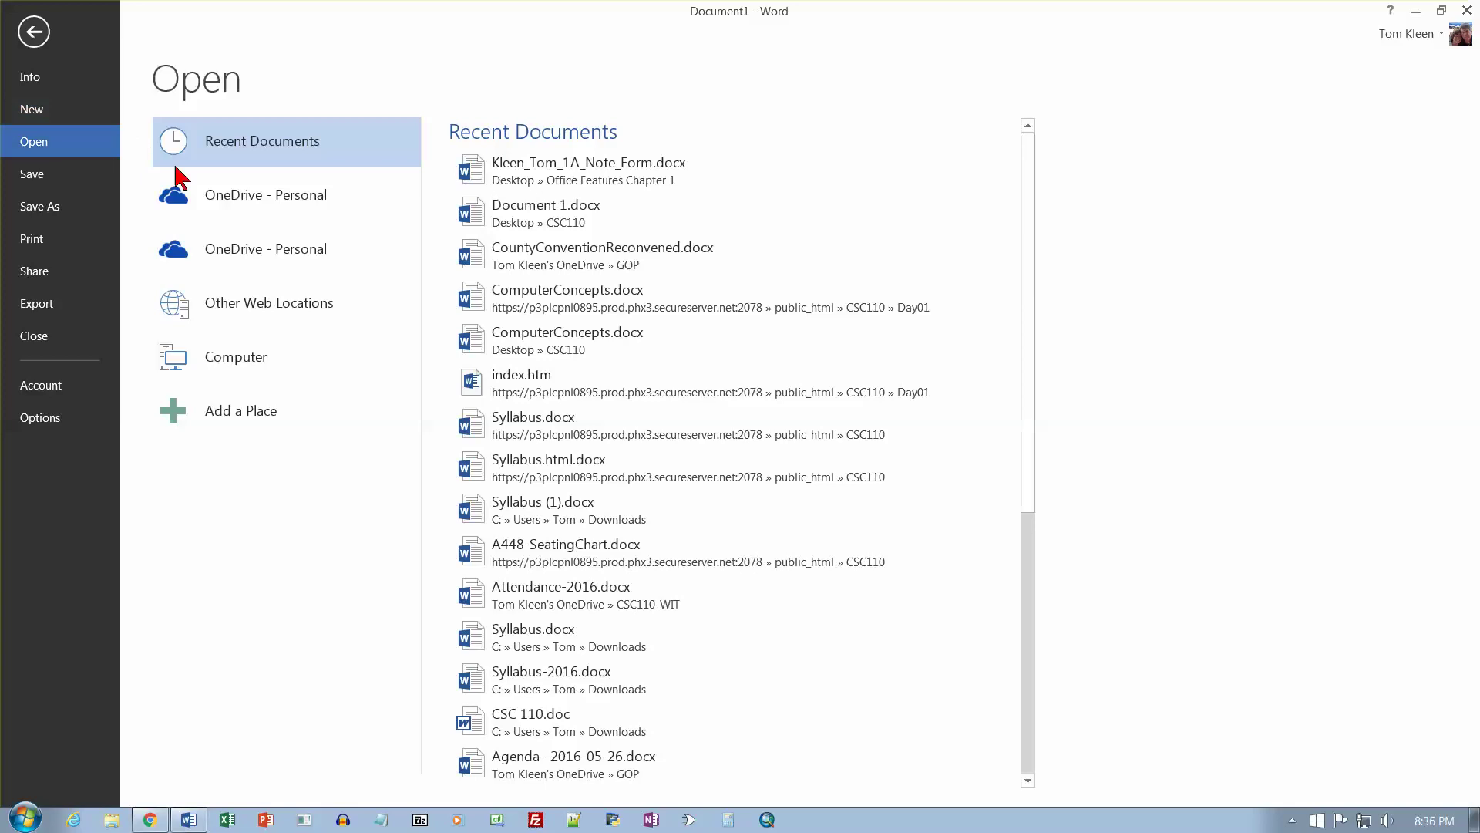
{"action": "left_click", "coordinate": [254, 358]}
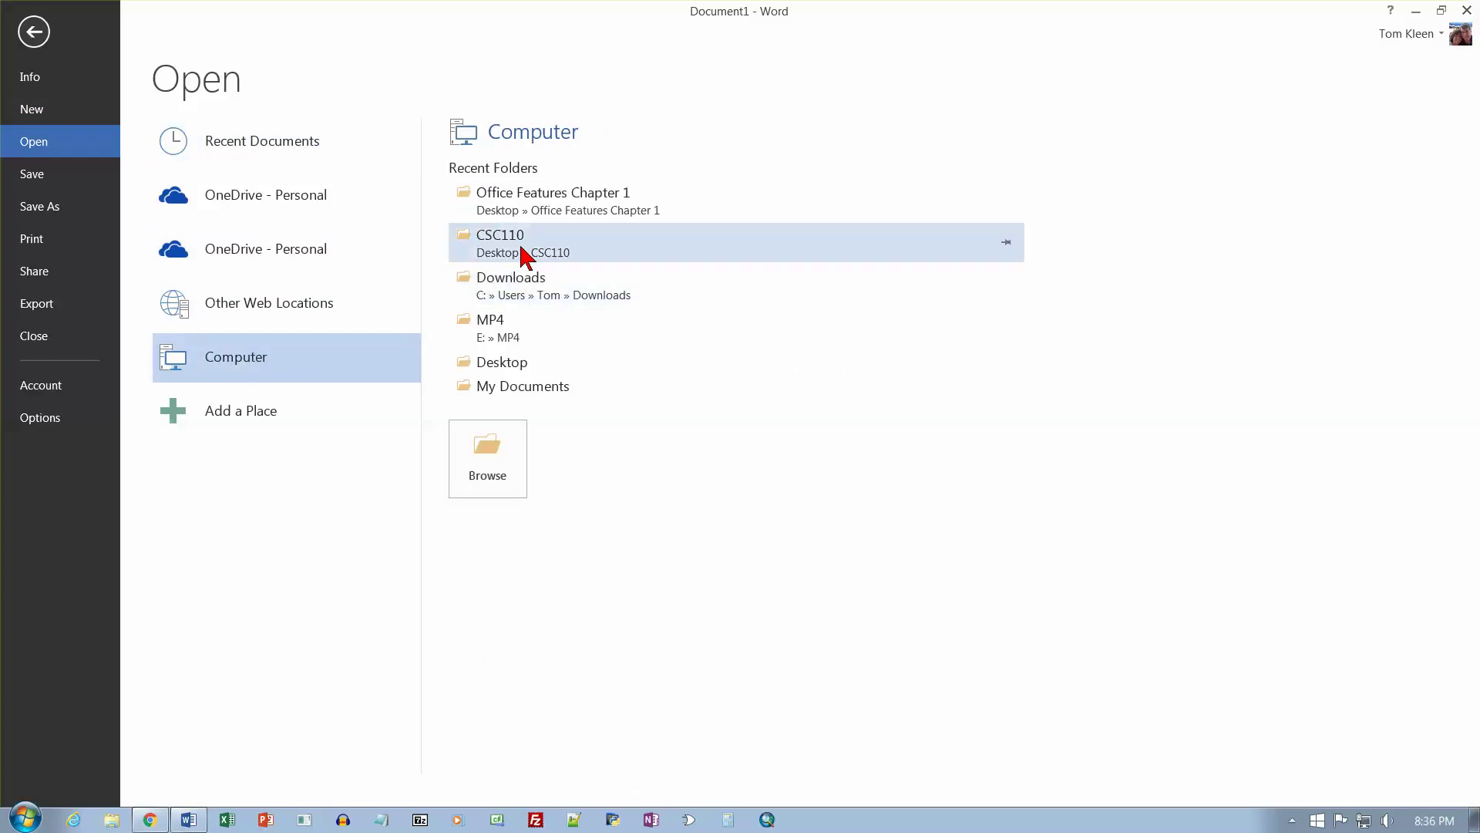
{"action": "left_click", "coordinate": [489, 452]}
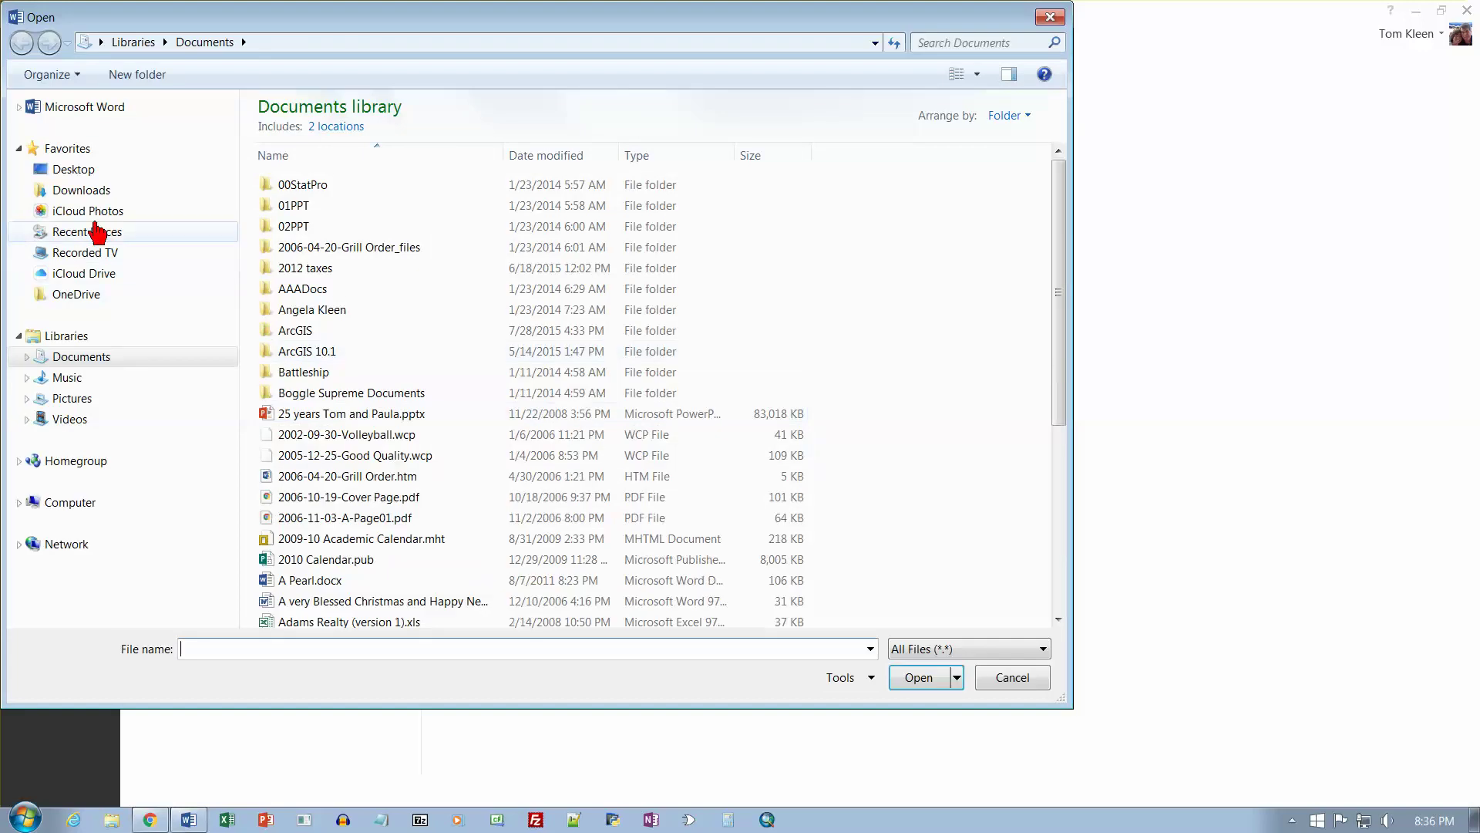
Open of01B_Rehearsal_Dinner.docx from Desktop\CSC110\Office_Features and enable editing.
{"action": "left_click", "coordinate": [73, 169]}
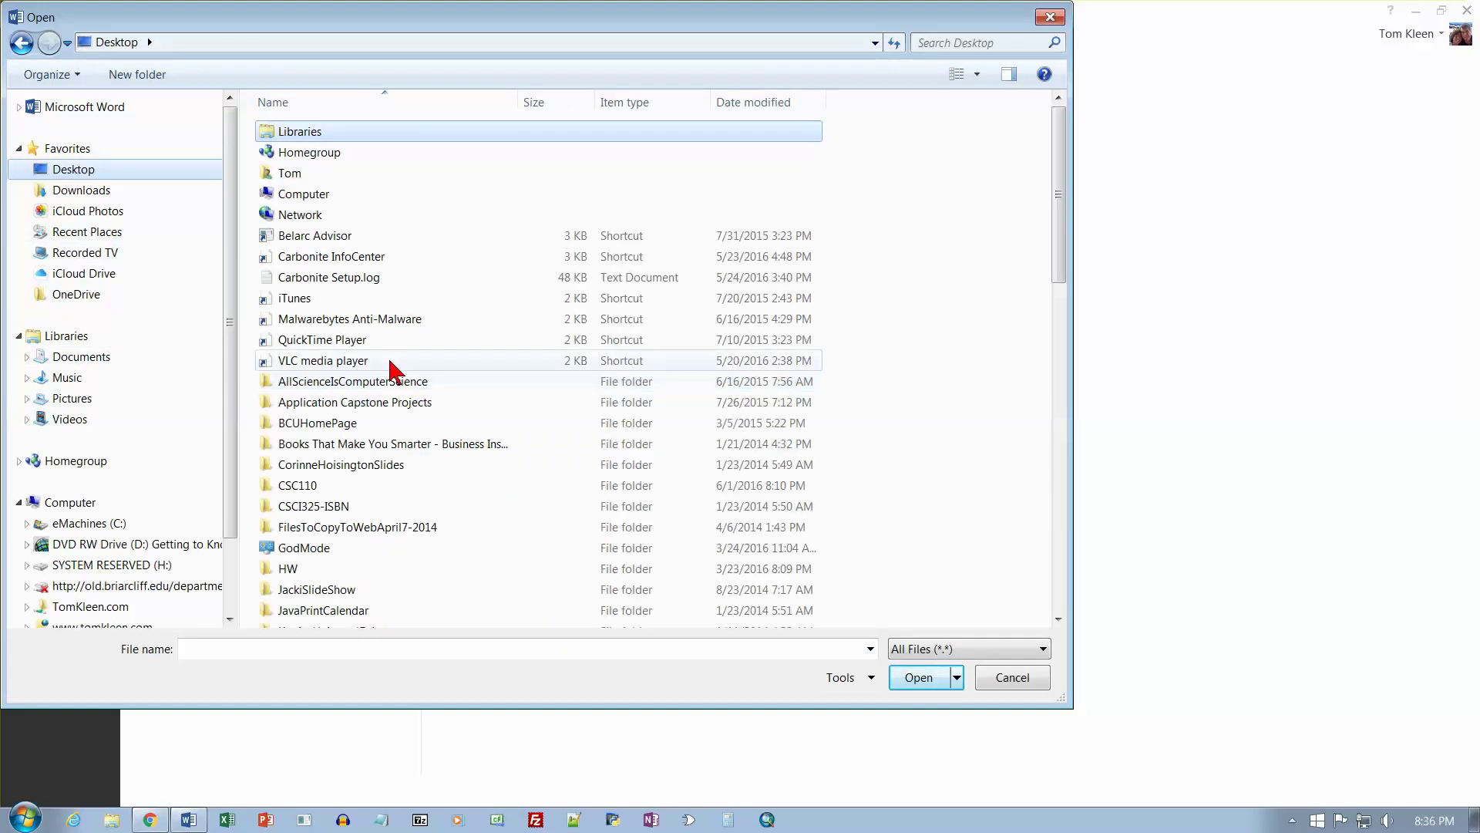
{"action": "left_click", "coordinate": [263, 487]}
{"action": "double_click", "coordinate": [262, 487]}
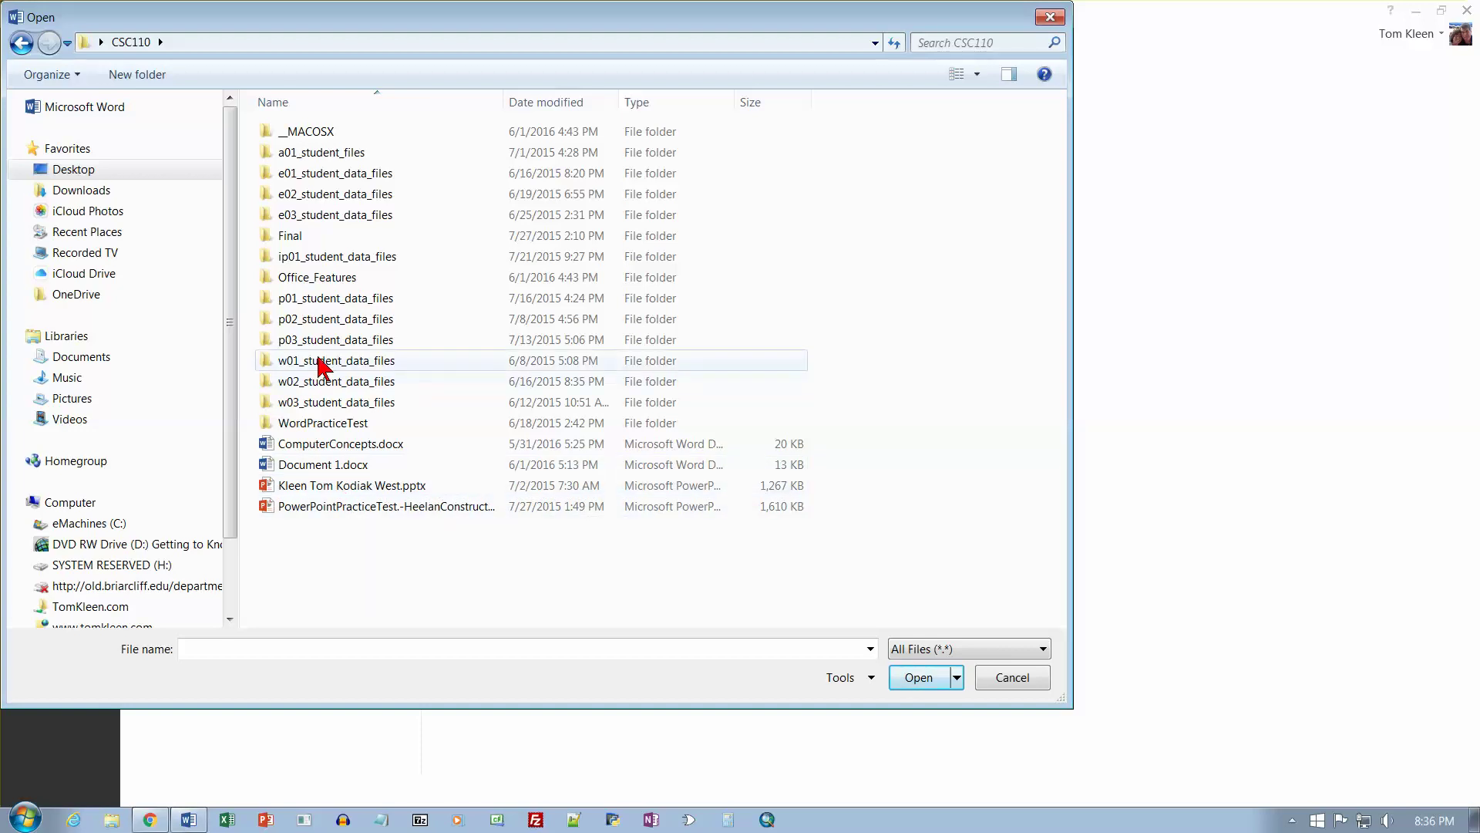
{"action": "left_click", "coordinate": [271, 284]}
{"action": "double_click", "coordinate": [271, 283]}
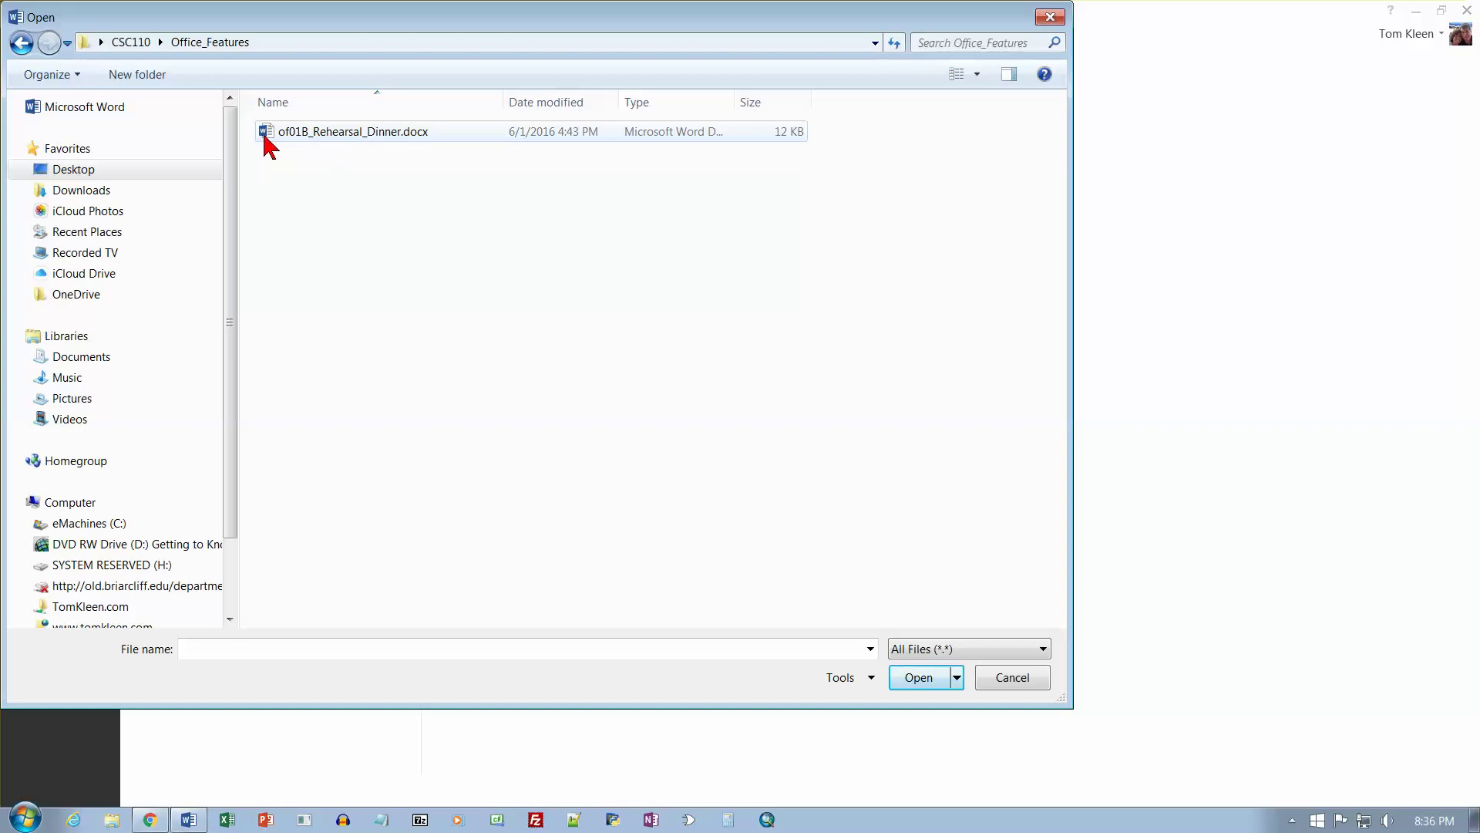
{"action": "left_click", "coordinate": [351, 132]}
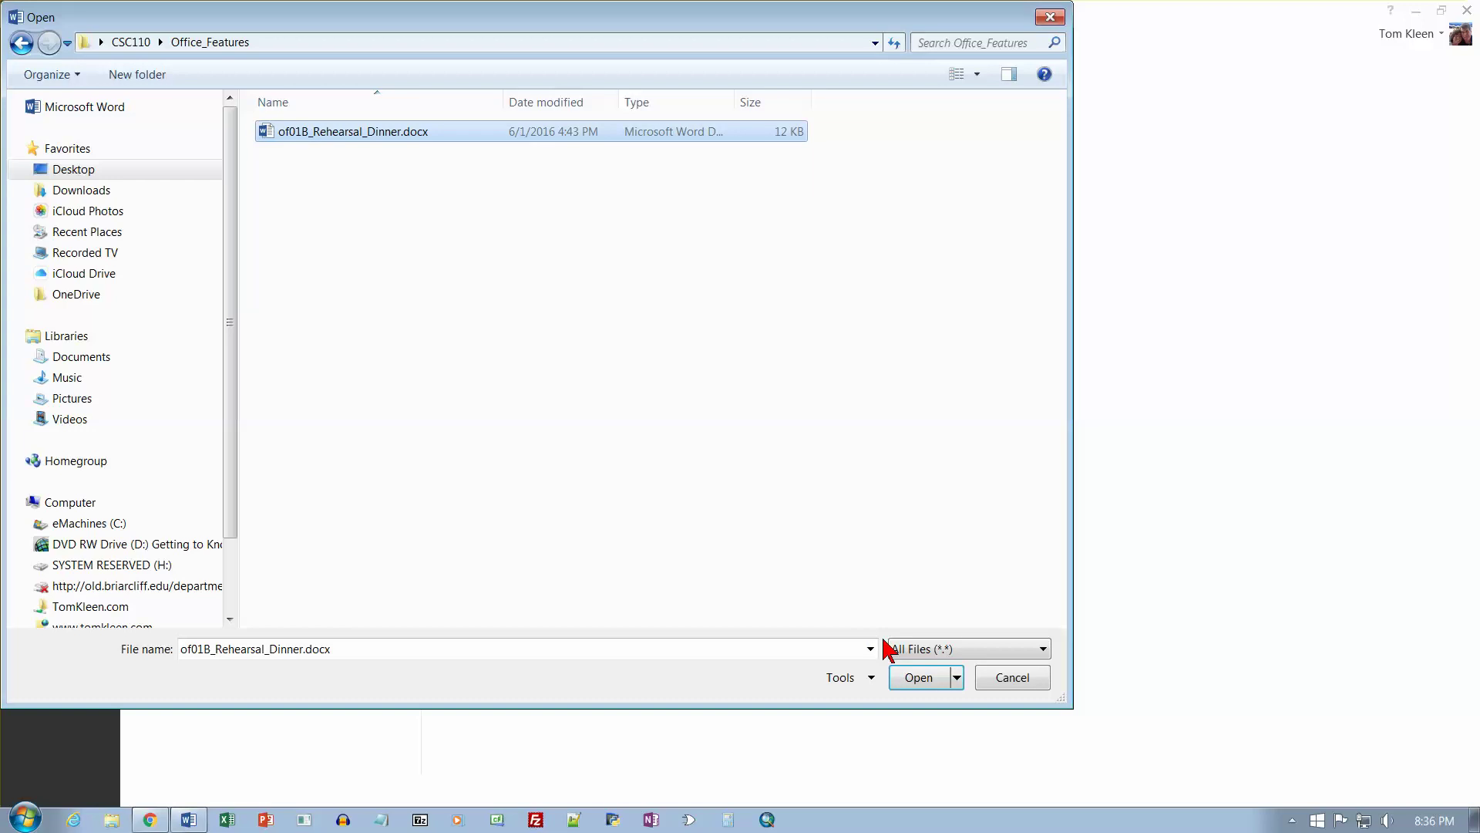
{"action": "key", "text": "Return"}
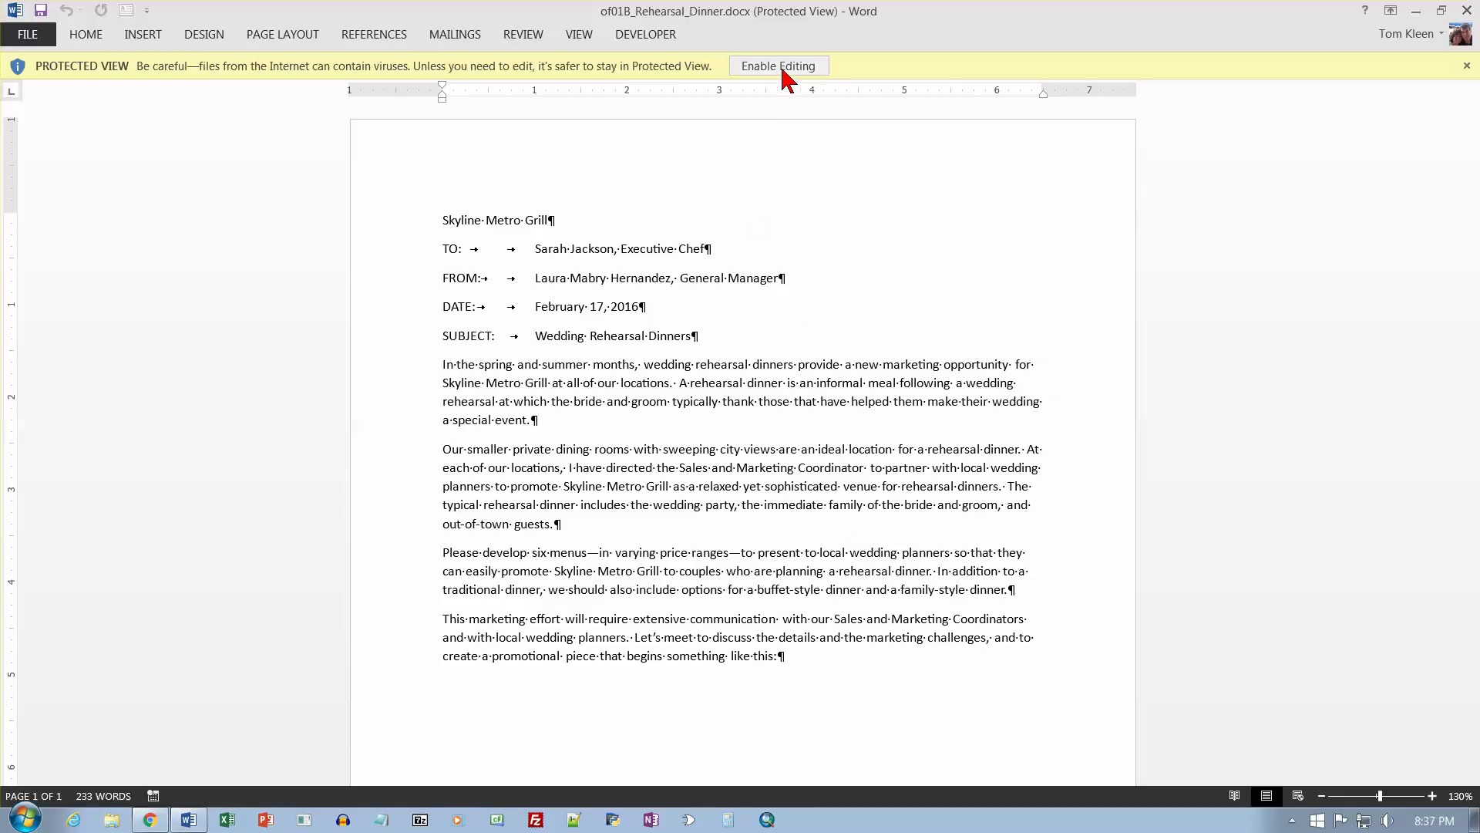
{"action": "left_click", "coordinate": [779, 66]}
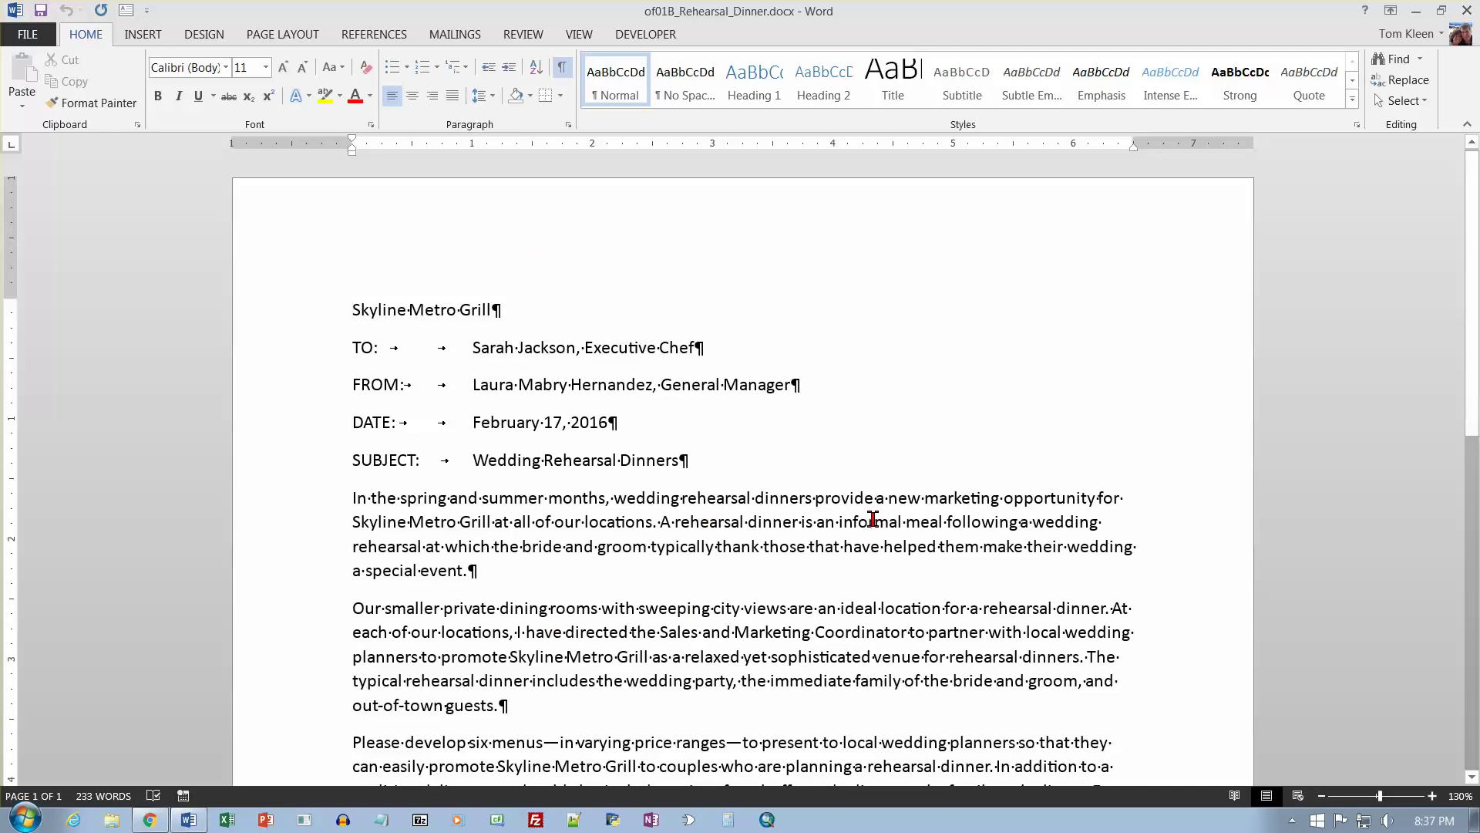
In Save As, target Office_Features and replace the 'of01B' file-name prefix with the author's name and 1B.
{"action": "left_click", "coordinate": [27, 34]}
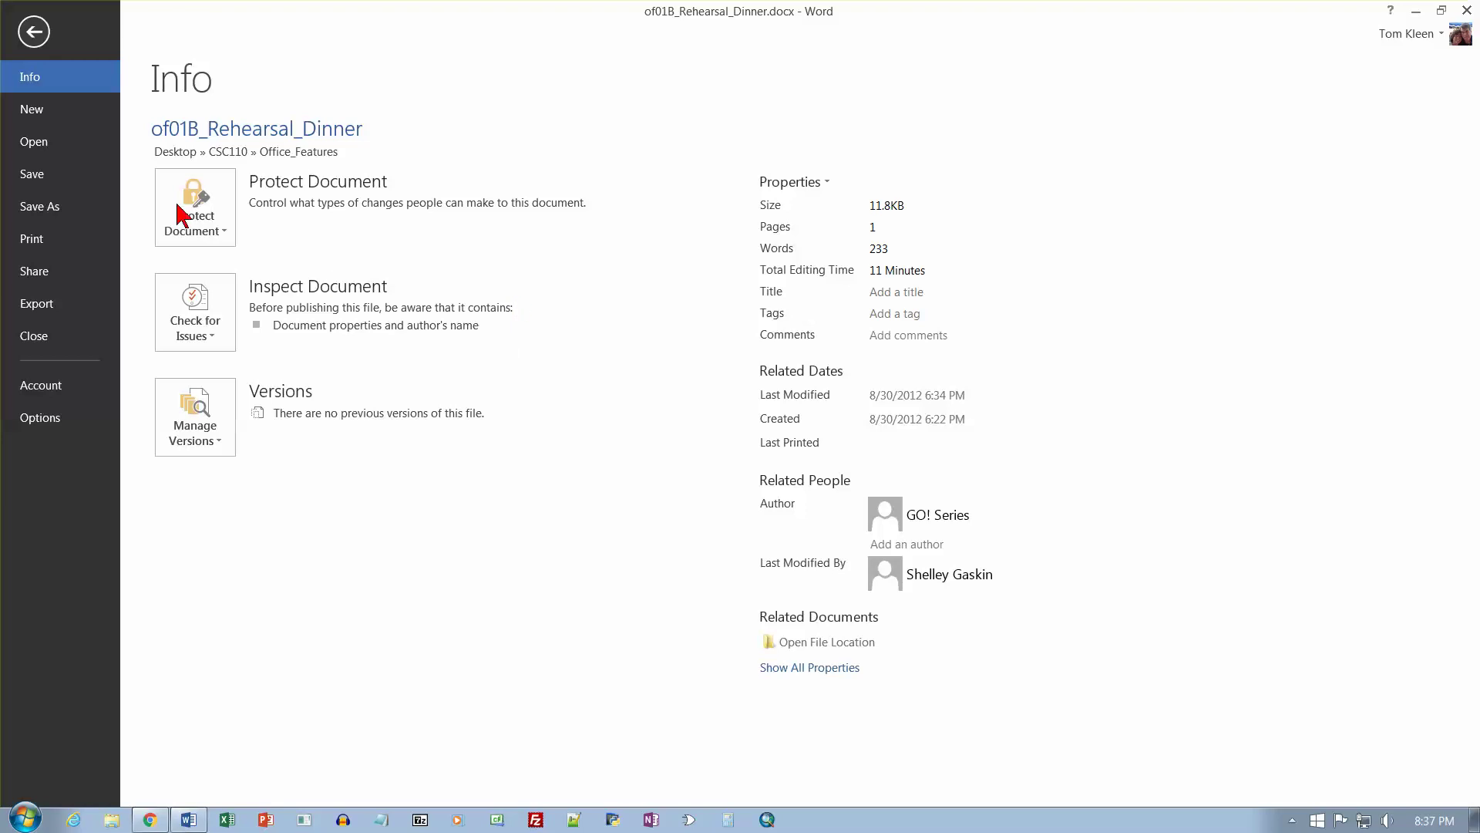
{"action": "left_click", "coordinate": [51, 209]}
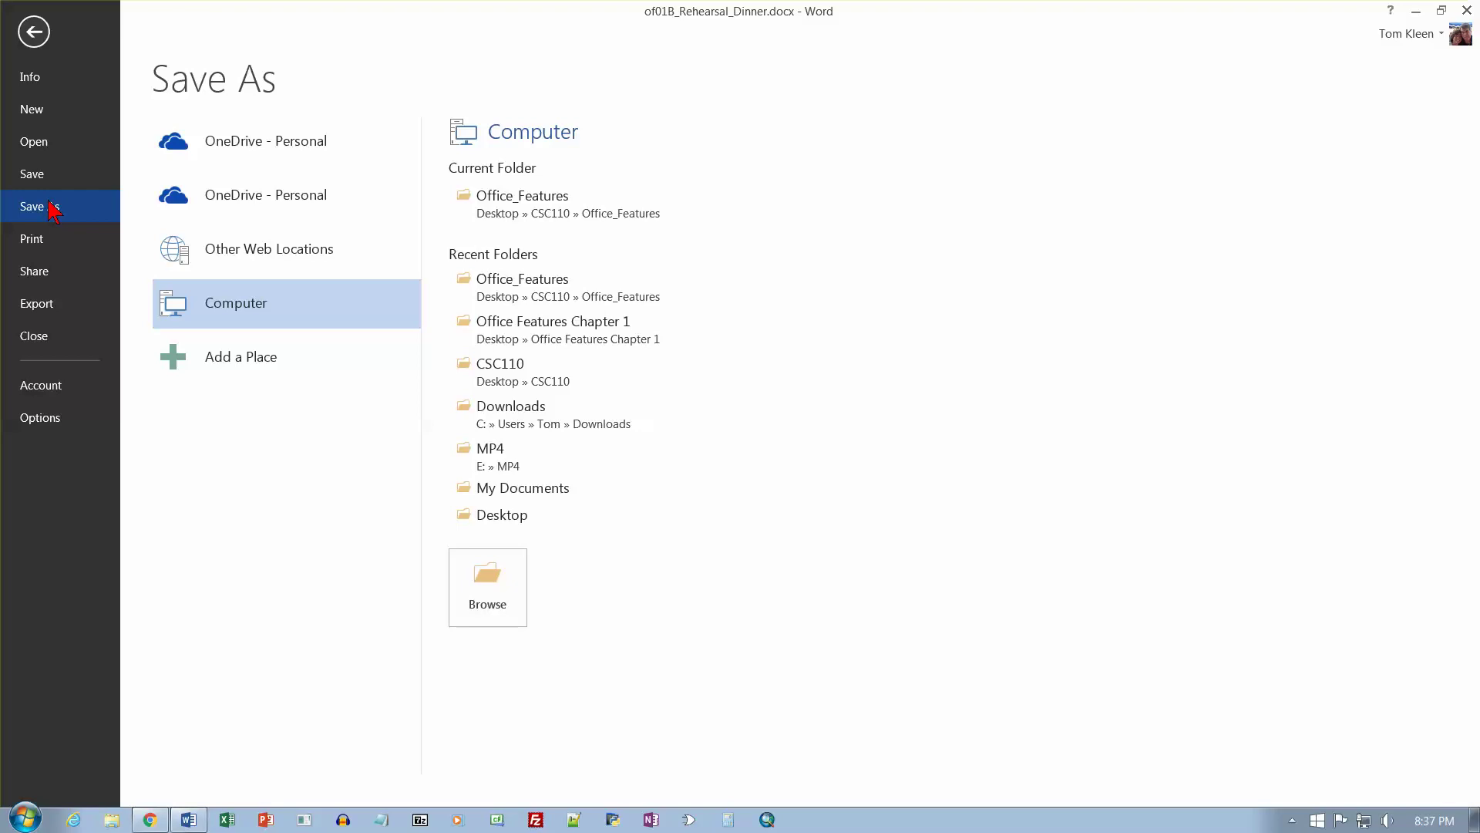
{"action": "left_click", "coordinate": [540, 210]}
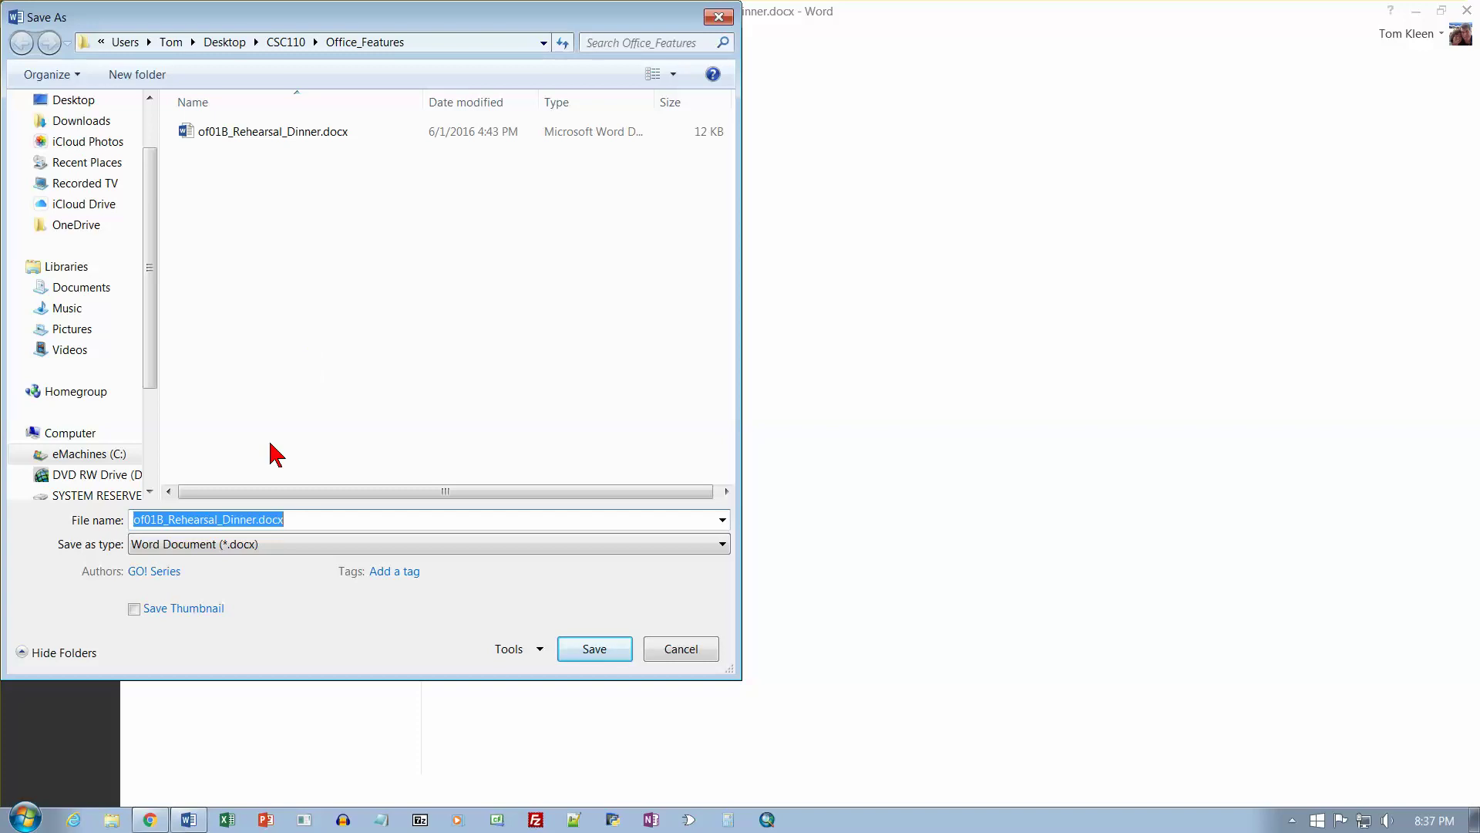
{"action": "left_click", "coordinate": [162, 521]}
{"action": "left_click_drag", "start_coordinate": [162, 521], "coordinate": [114, 519]}
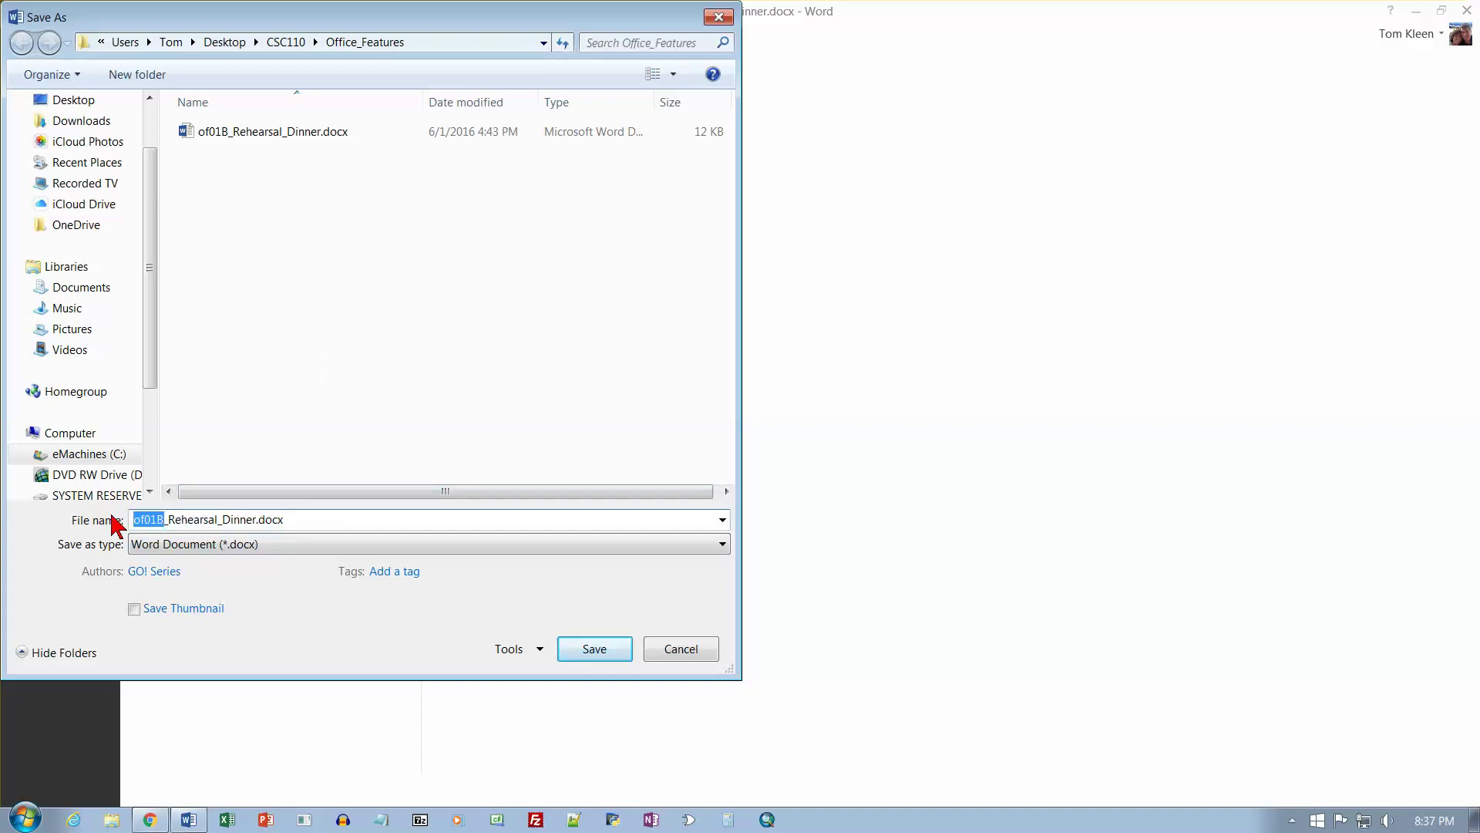
{"action": "type", "text": "Kleen"}
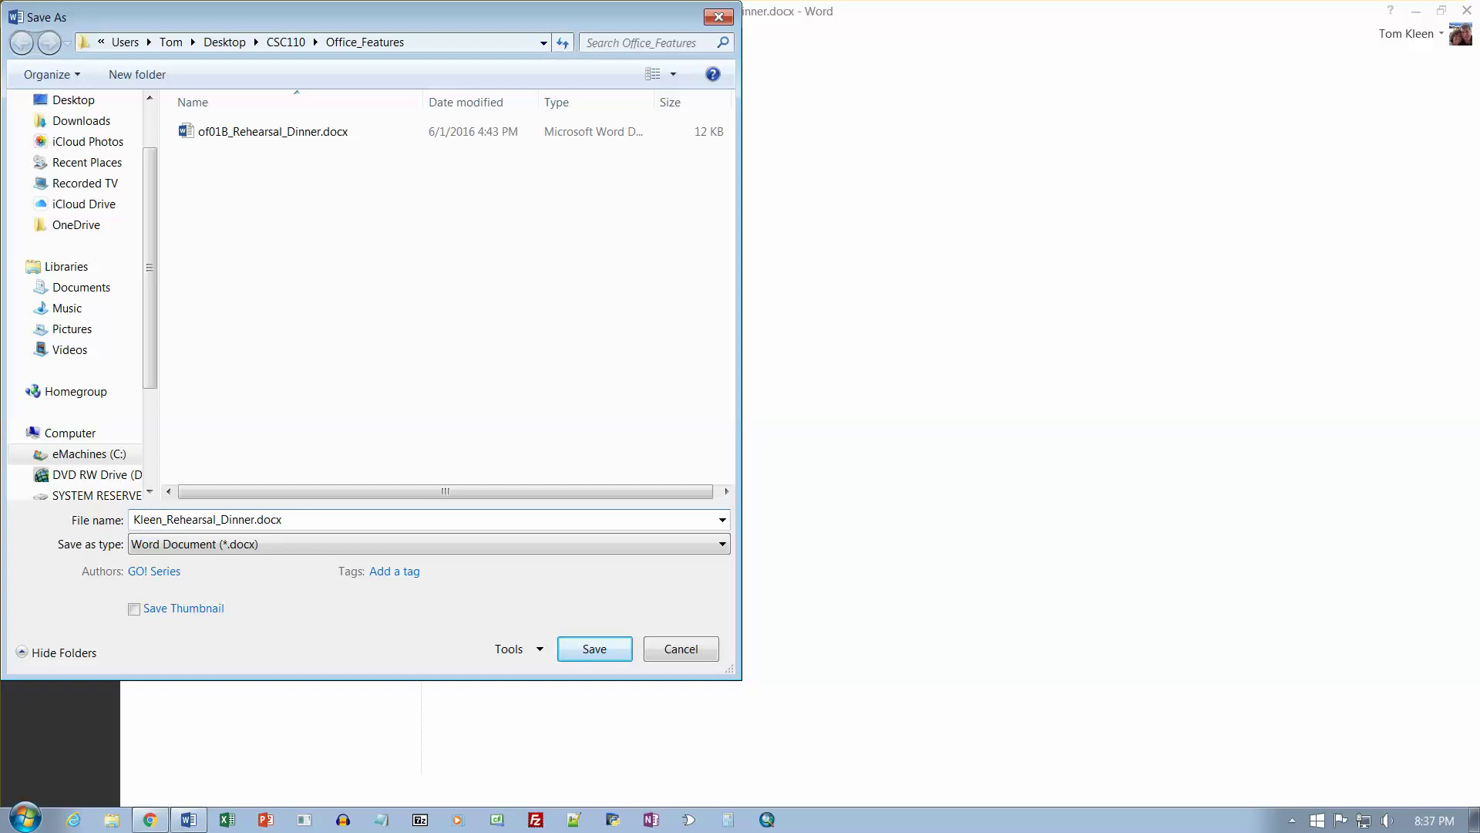
{"action": "type", "text": "_Tom_1B"}
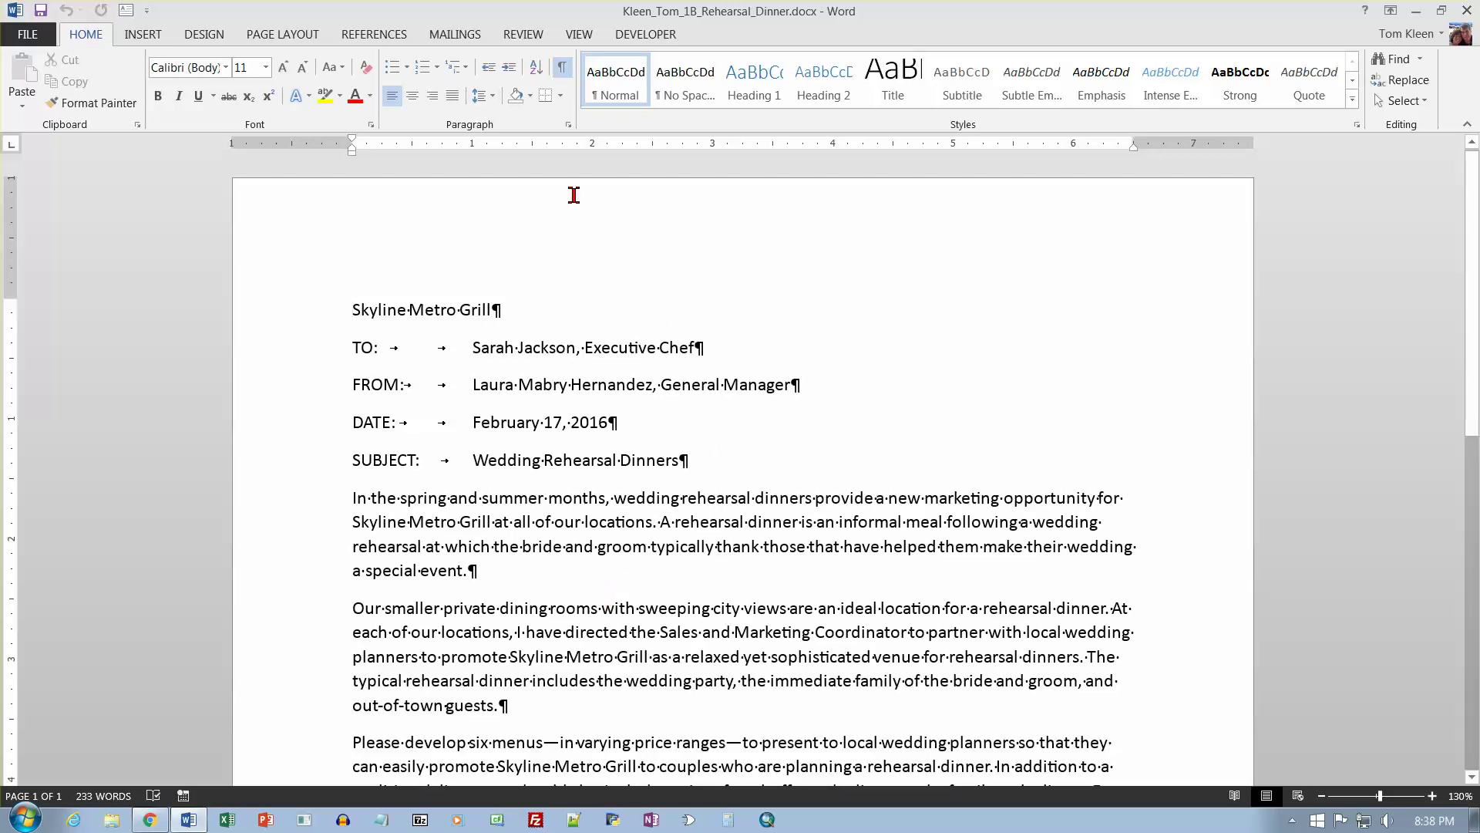
Tick Print Preview and Print in the Quick Access Toolbar customization list and confirm it was added.
{"action": "left_click", "coordinate": [577, 33]}
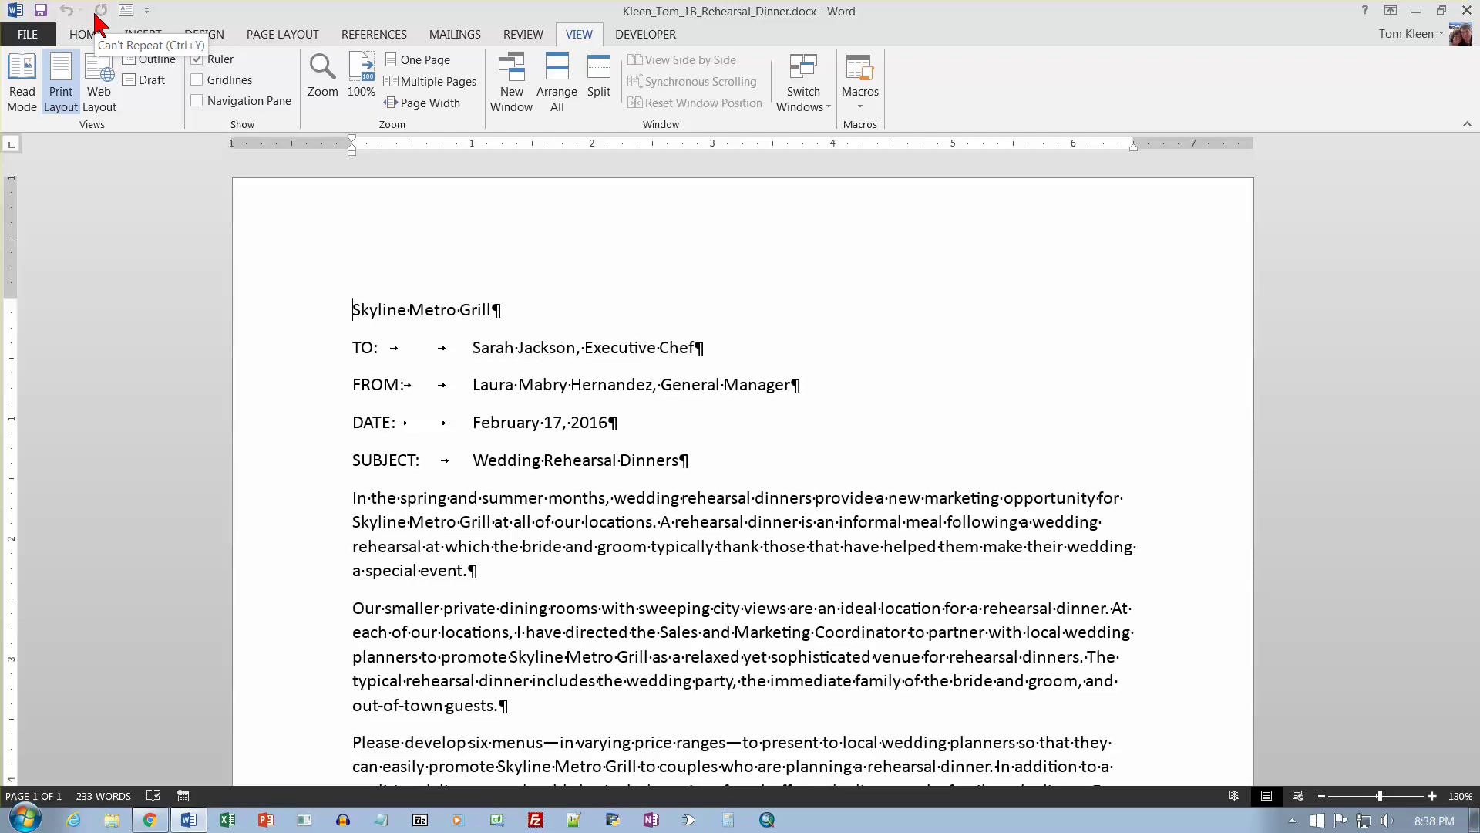
{"action": "left_click", "coordinate": [147, 11]}
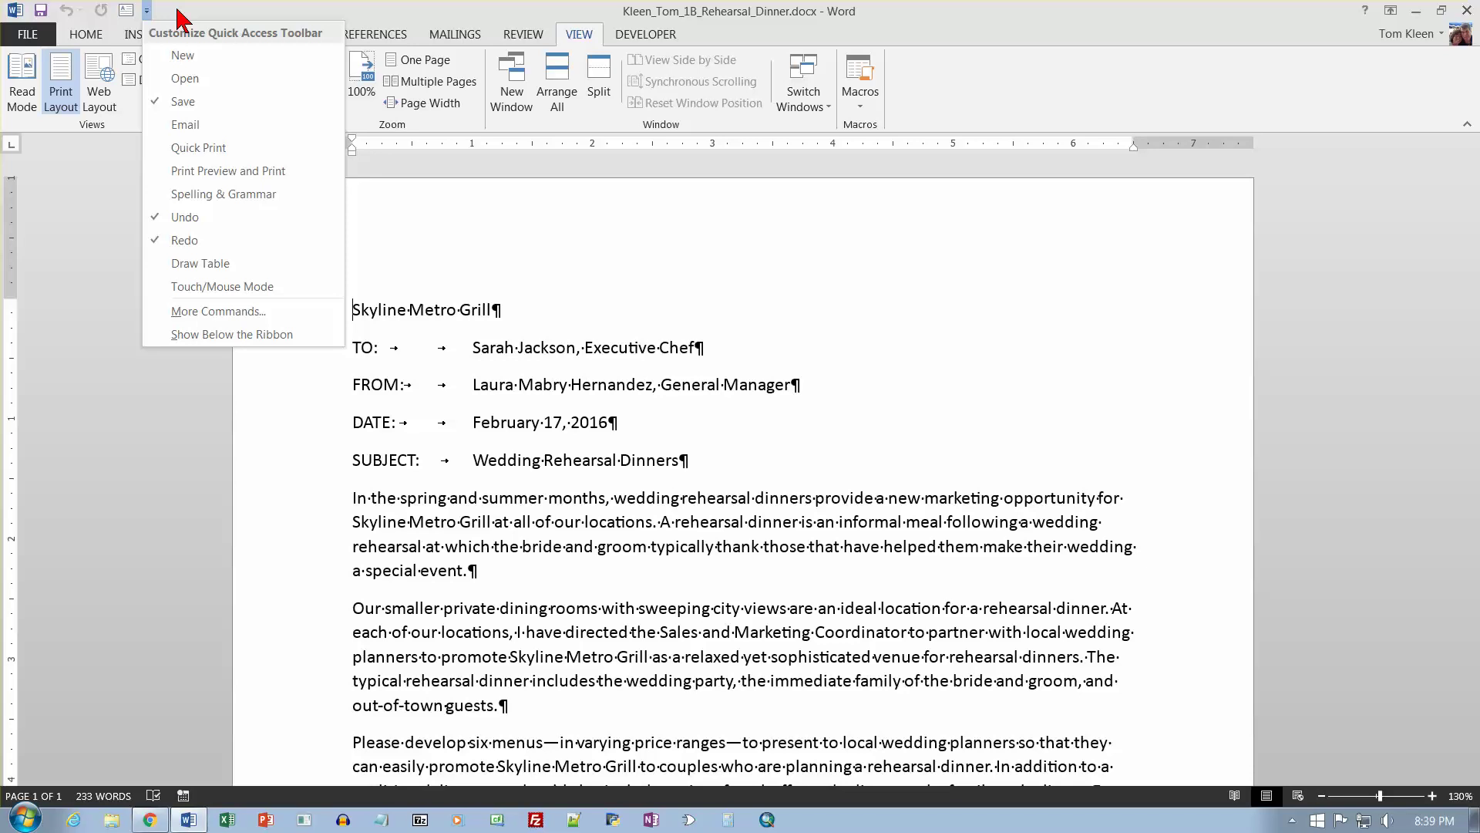
{"action": "left_click", "coordinate": [208, 170]}
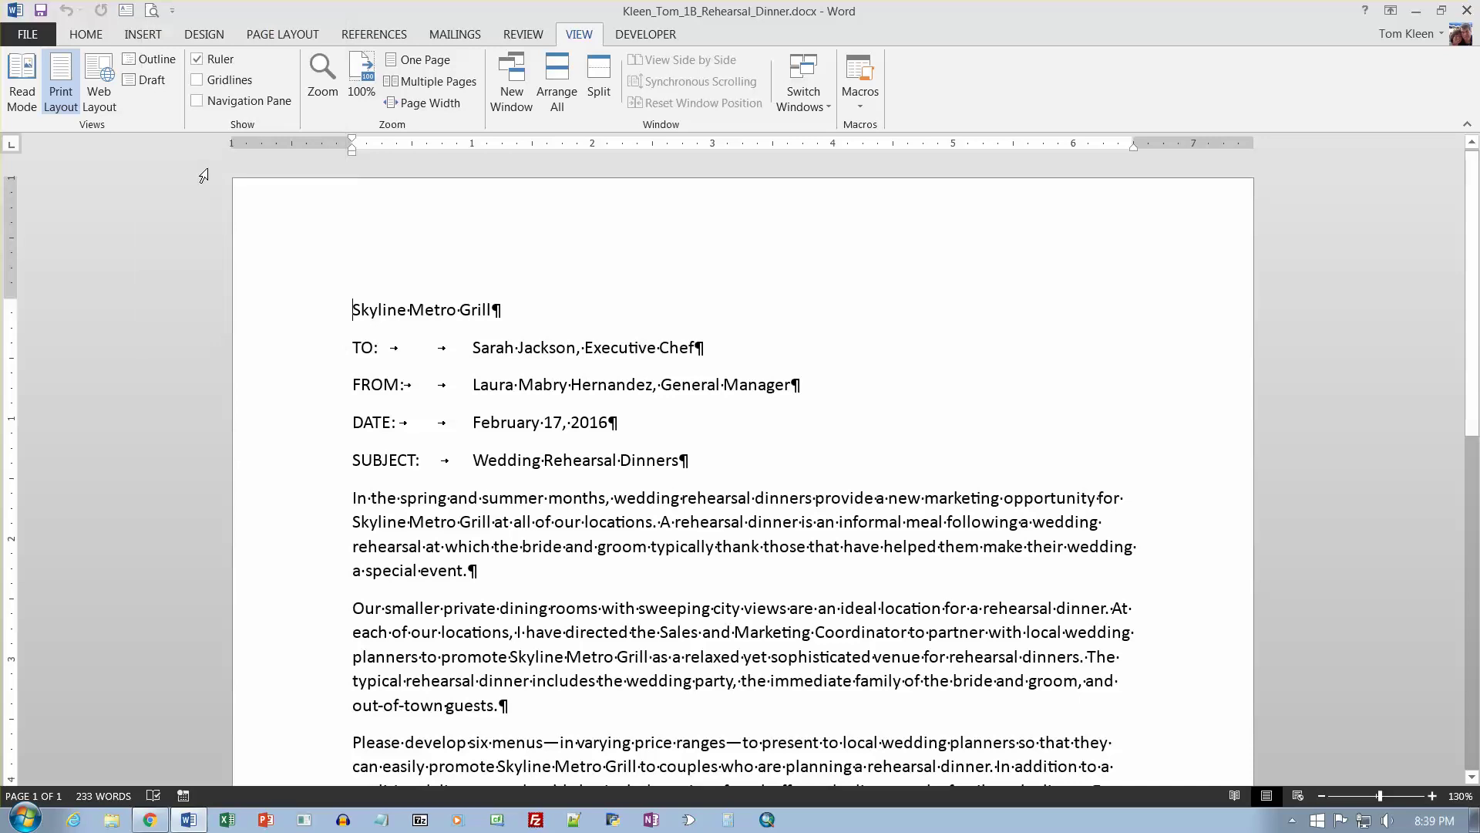
{"action": "left_click", "coordinate": [173, 11]}
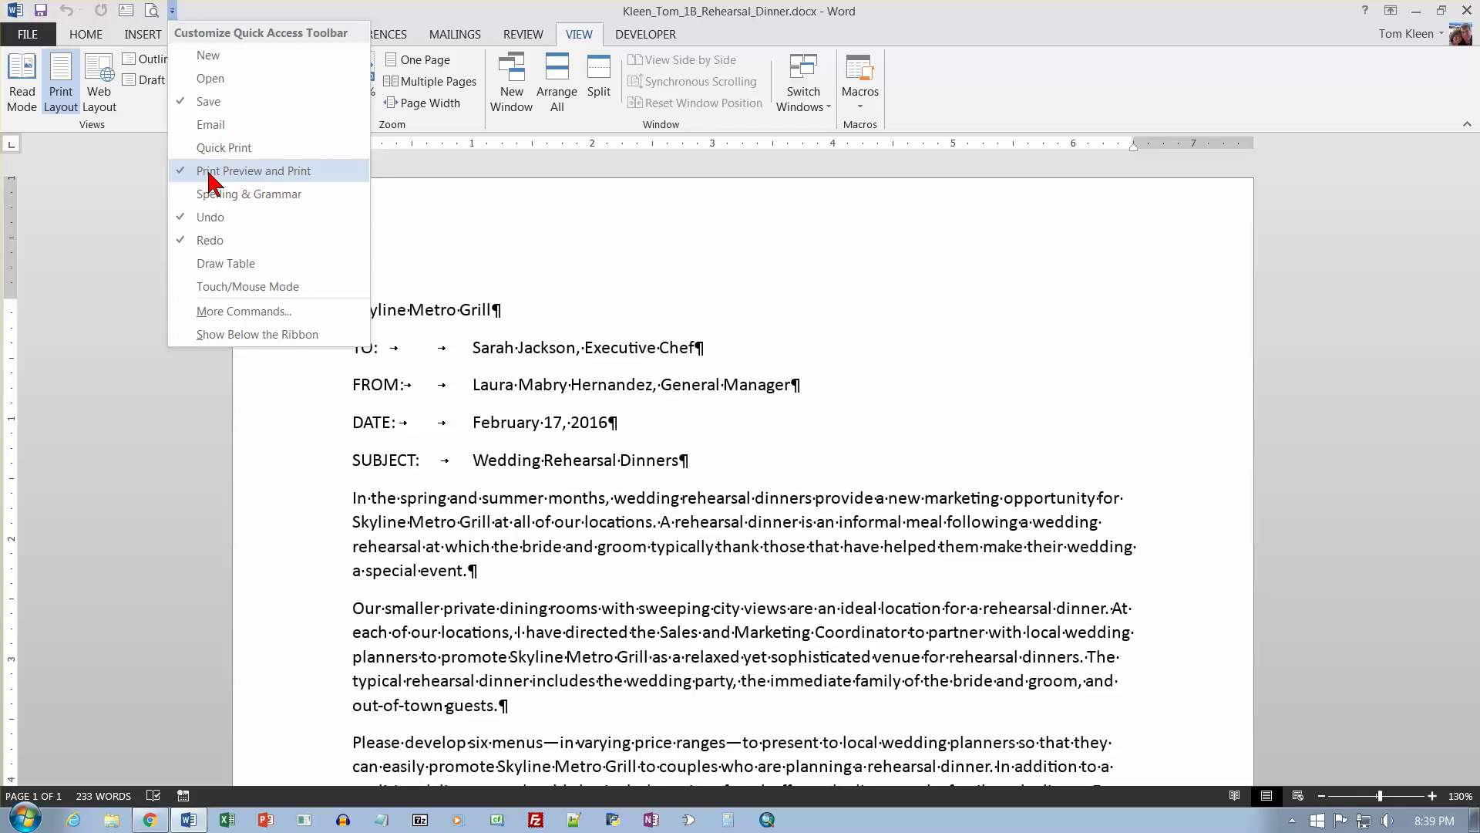
{"action": "left_click", "coordinate": [112, 169]}
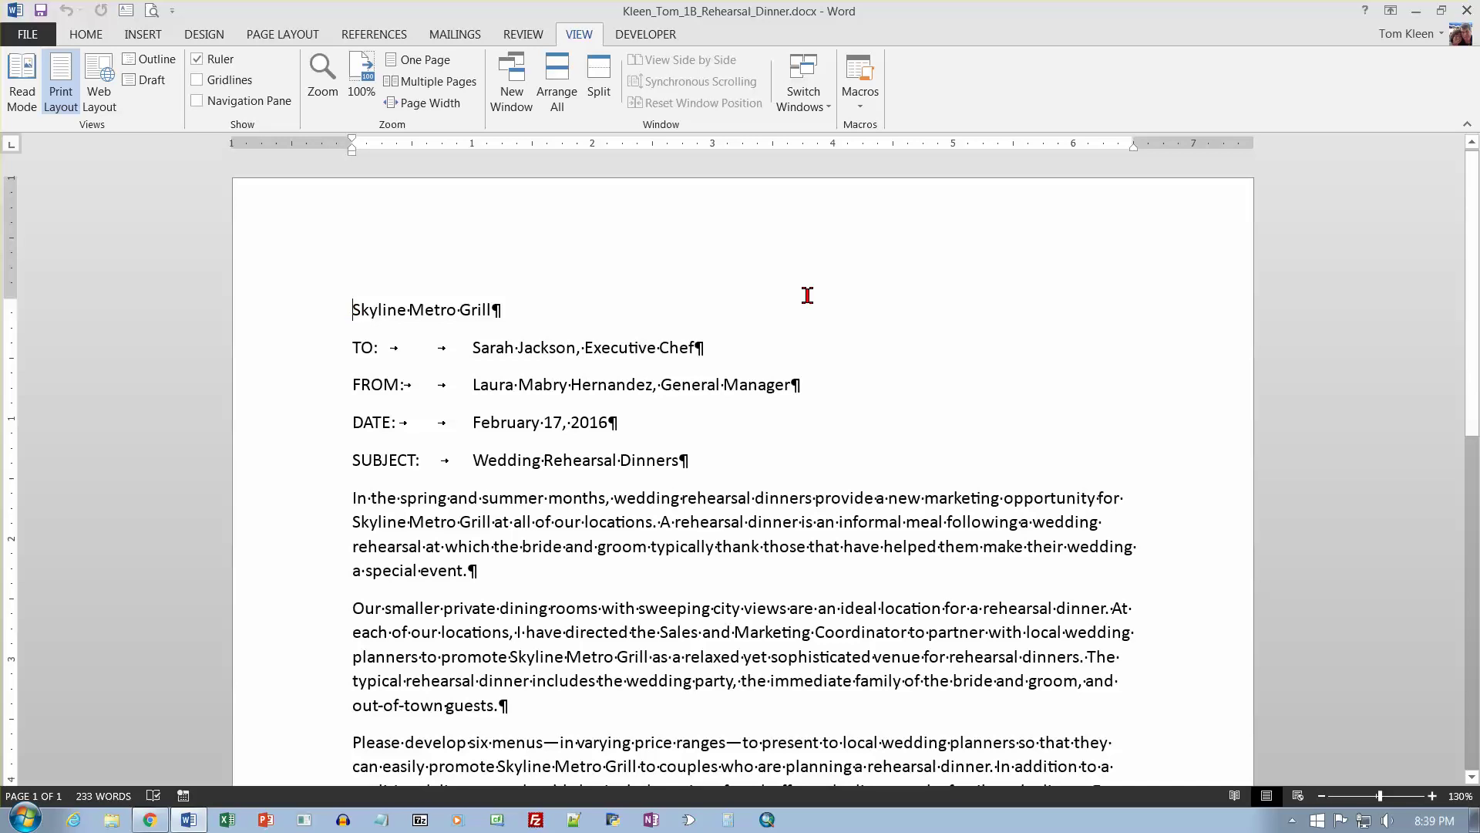
Insert a blank line above the Skyline Metro Grill heading and start an Online Pictures search.
{"action": "key", "text": "Return"}
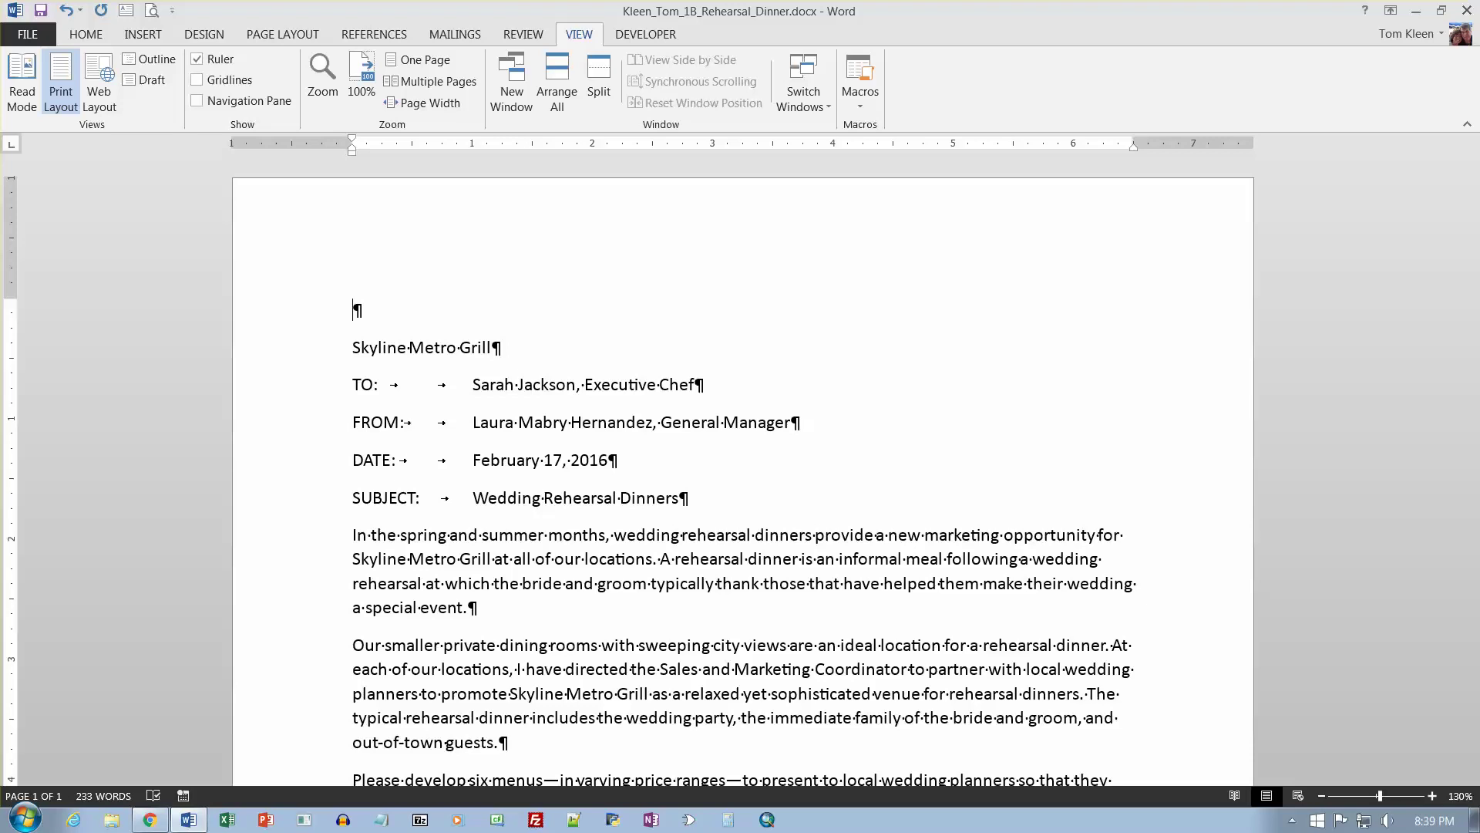
{"action": "left_click", "coordinate": [158, 45]}
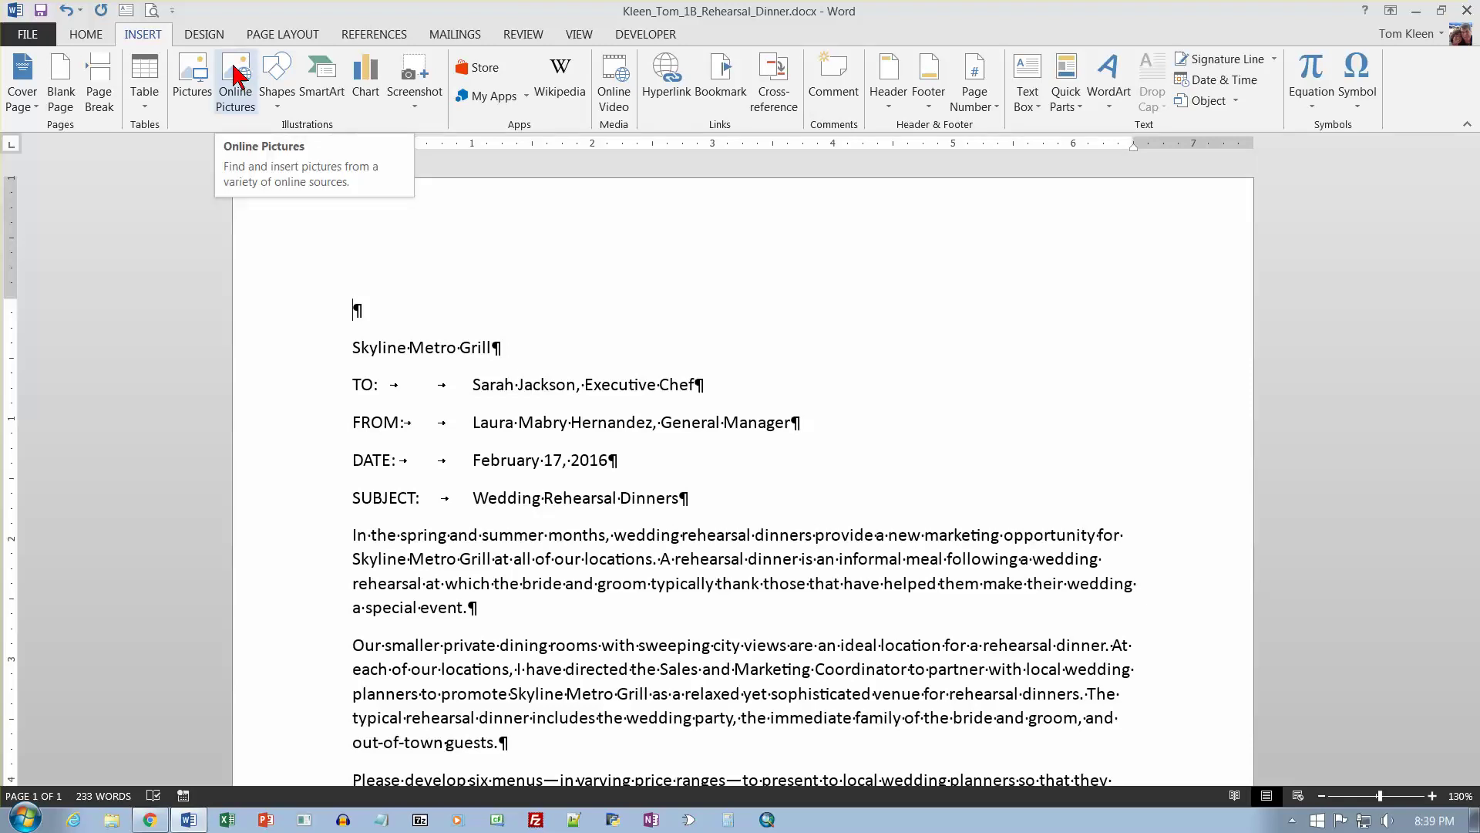
{"action": "left_click", "coordinate": [233, 67]}
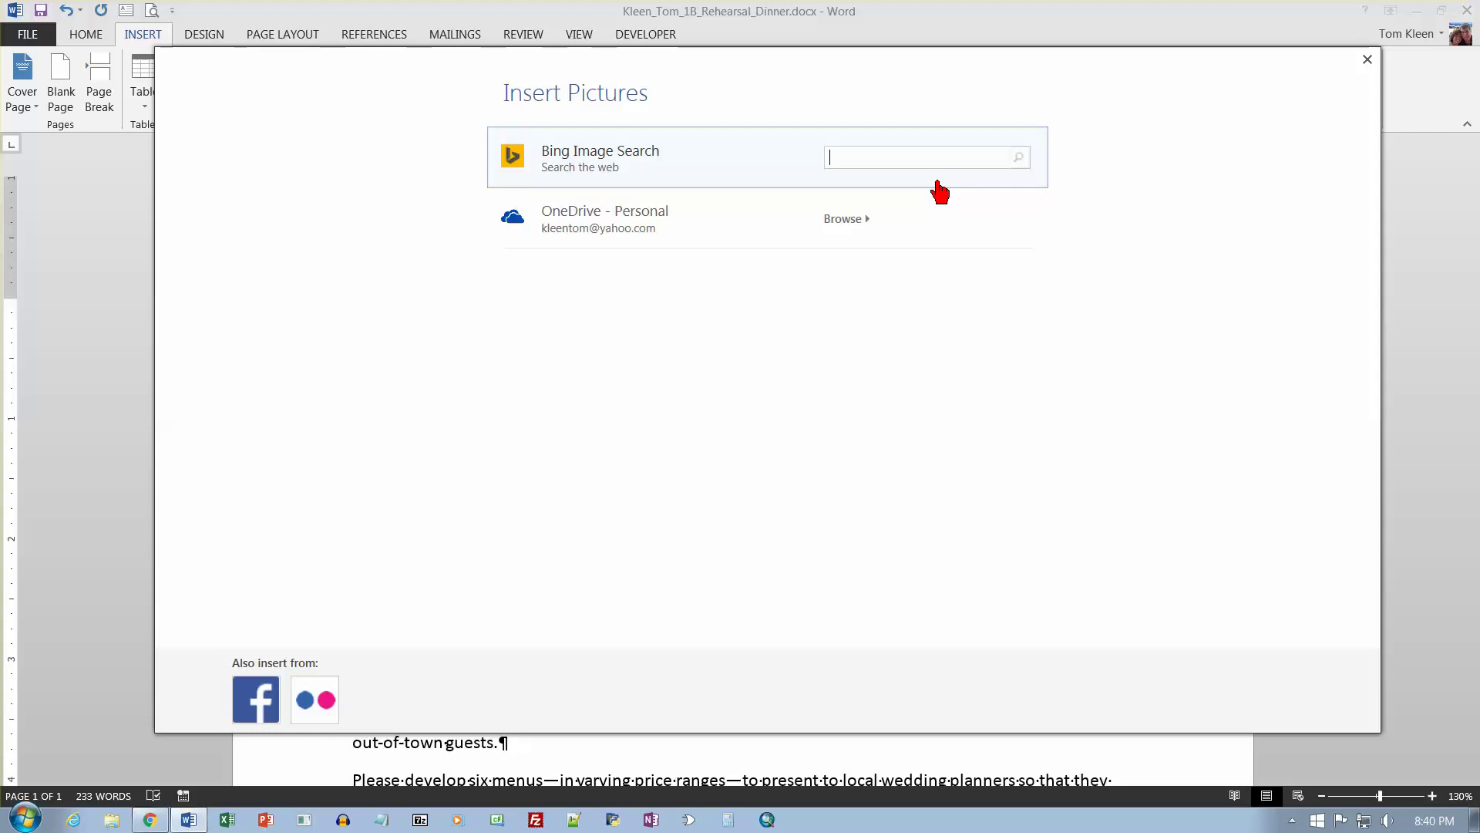
Search Bing for 'salad in a bowl', filter to Clipart, and insert the green salad bowl image.
{"action": "type", "text": "salad in a bowl"}
{"action": "key", "text": "Return"}
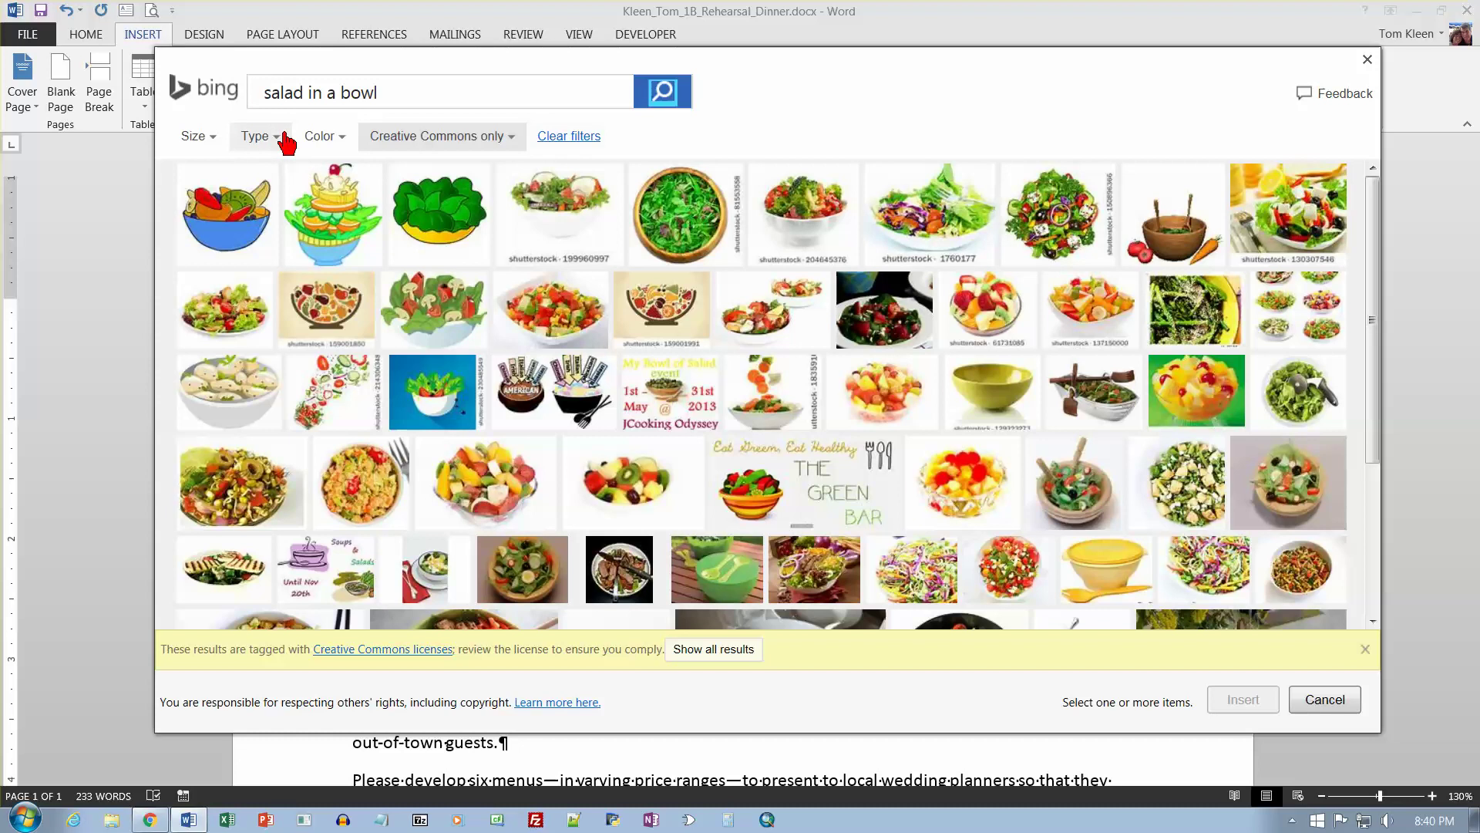
{"action": "left_click", "coordinate": [324, 147]}
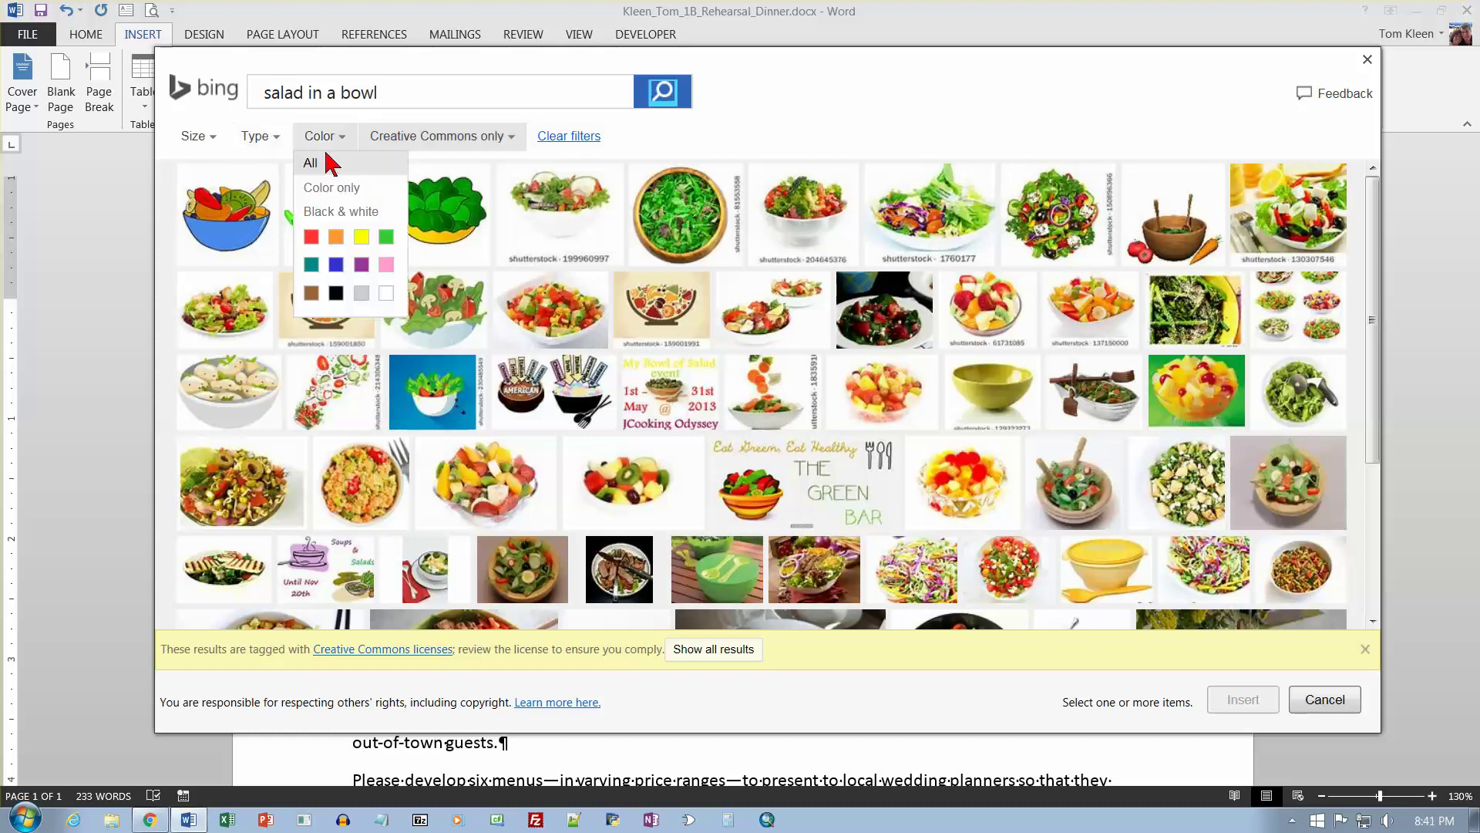
{"action": "left_click", "coordinate": [283, 140]}
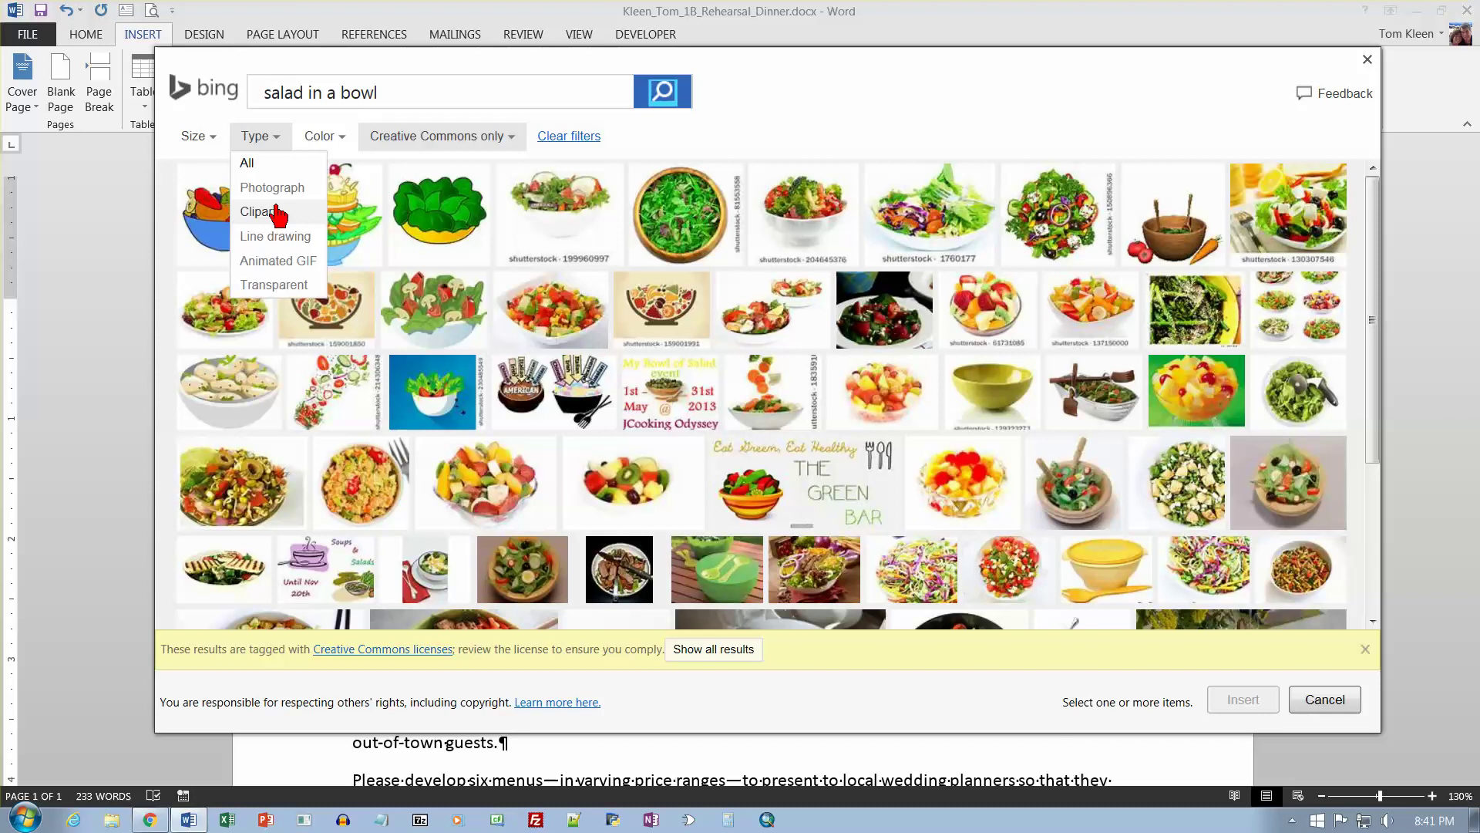
{"action": "left_click", "coordinate": [276, 212]}
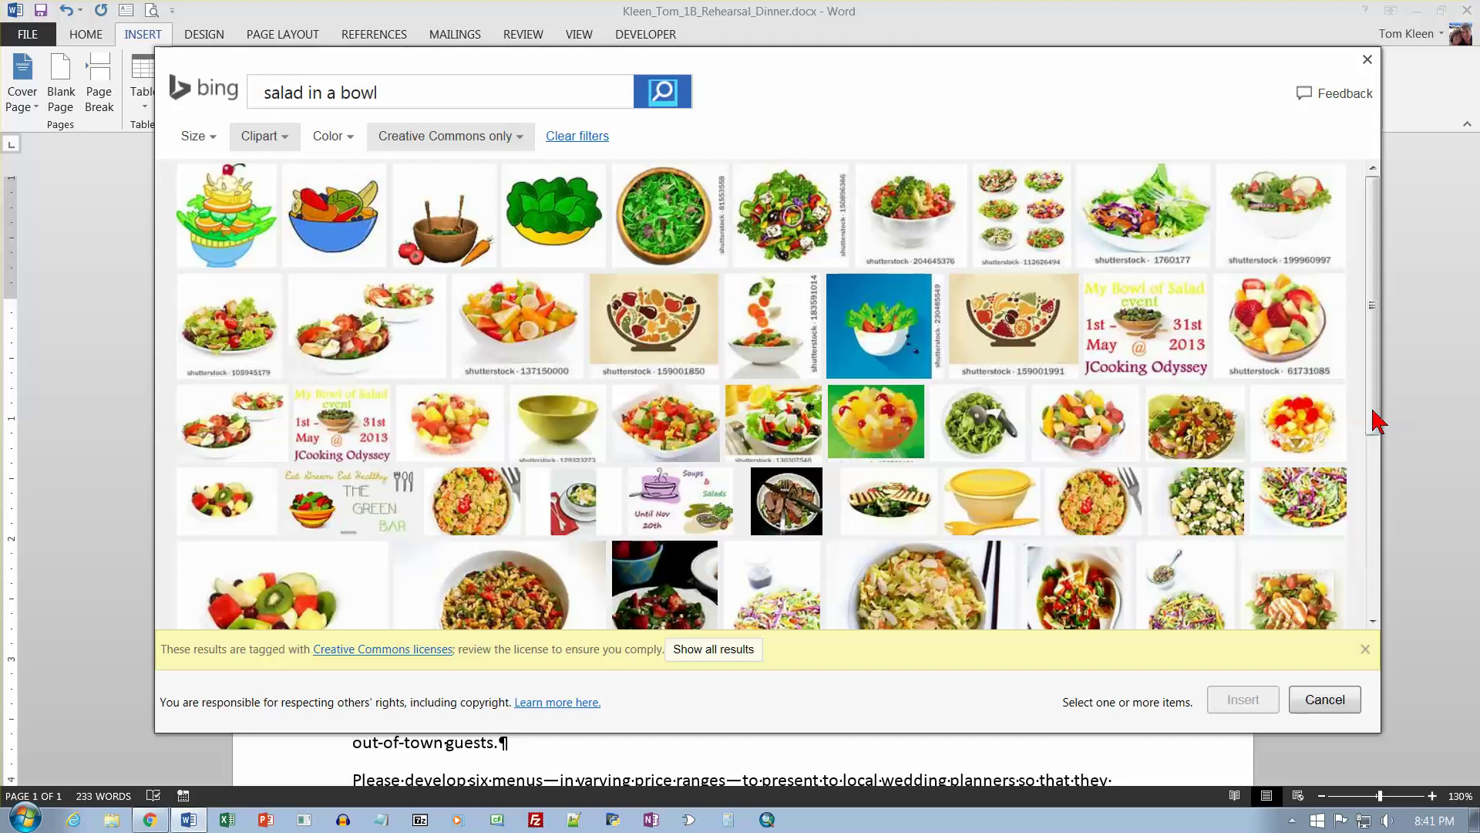
{"action": "left_click_drag", "start_coordinate": [1376, 420], "coordinate": [1372, 497]}
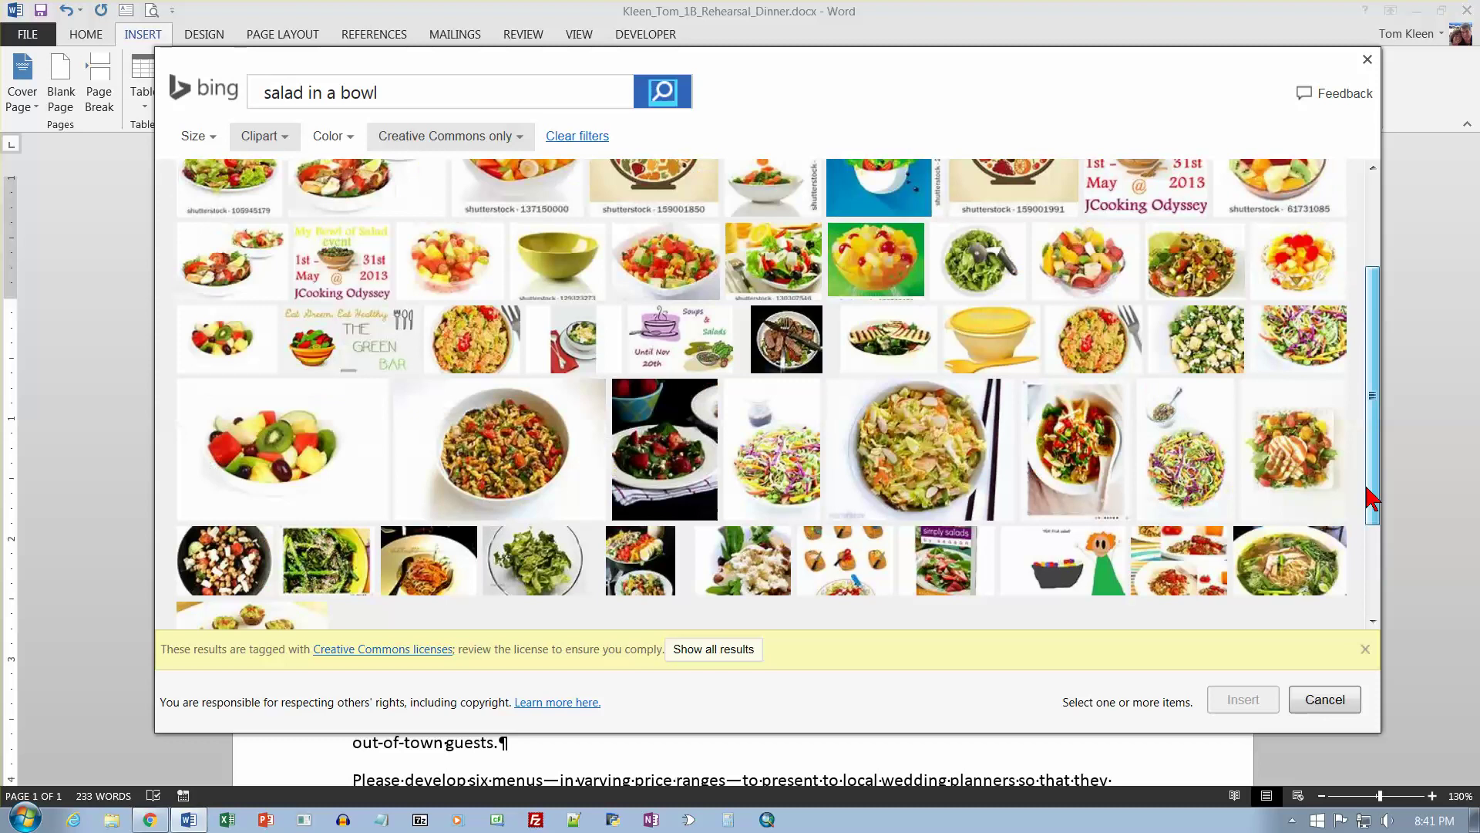
{"action": "left_click_drag", "start_coordinate": [1372, 498], "coordinate": [343, 285]}
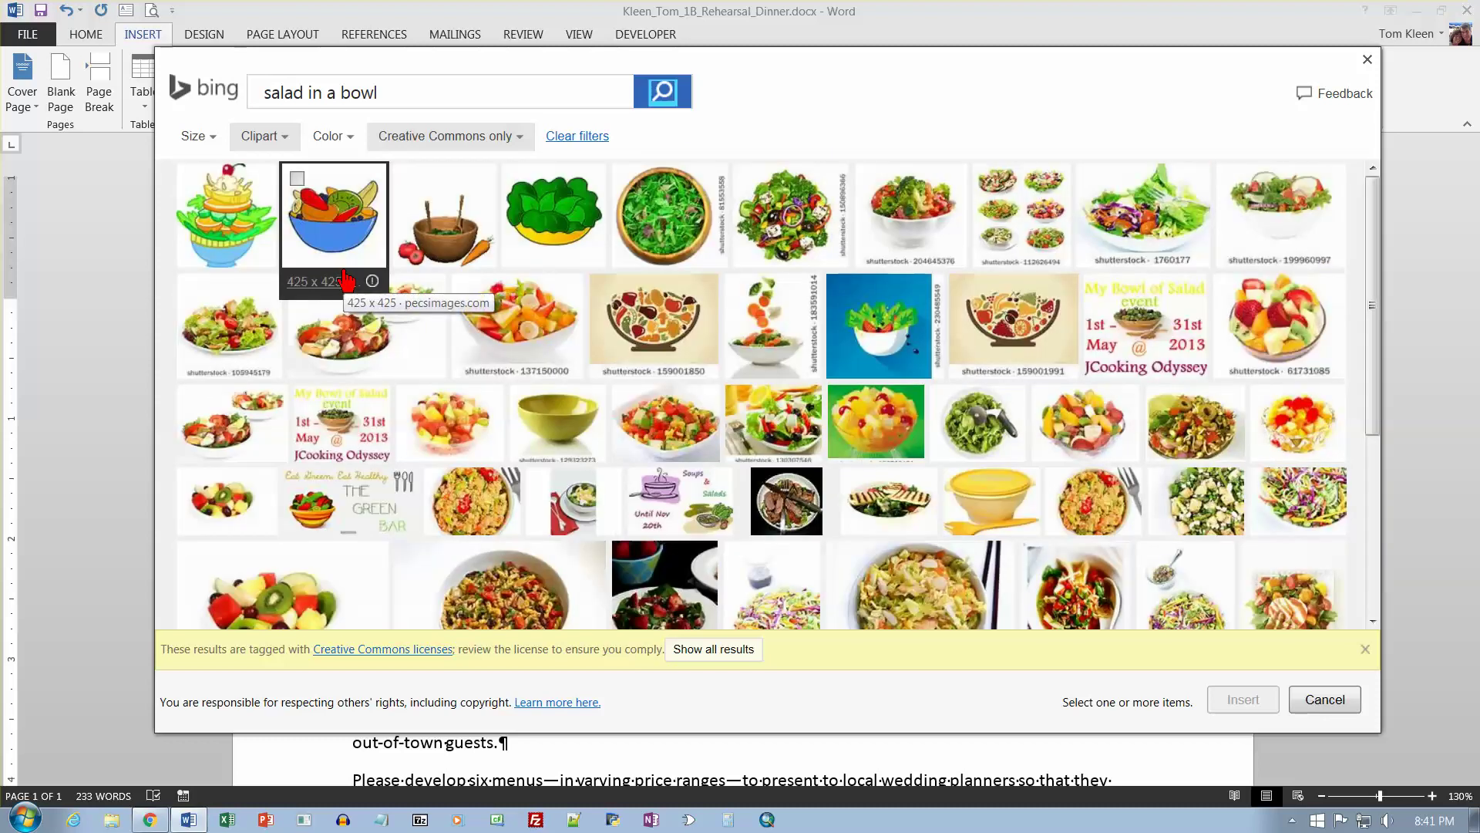
{"action": "left_click", "coordinate": [569, 232]}
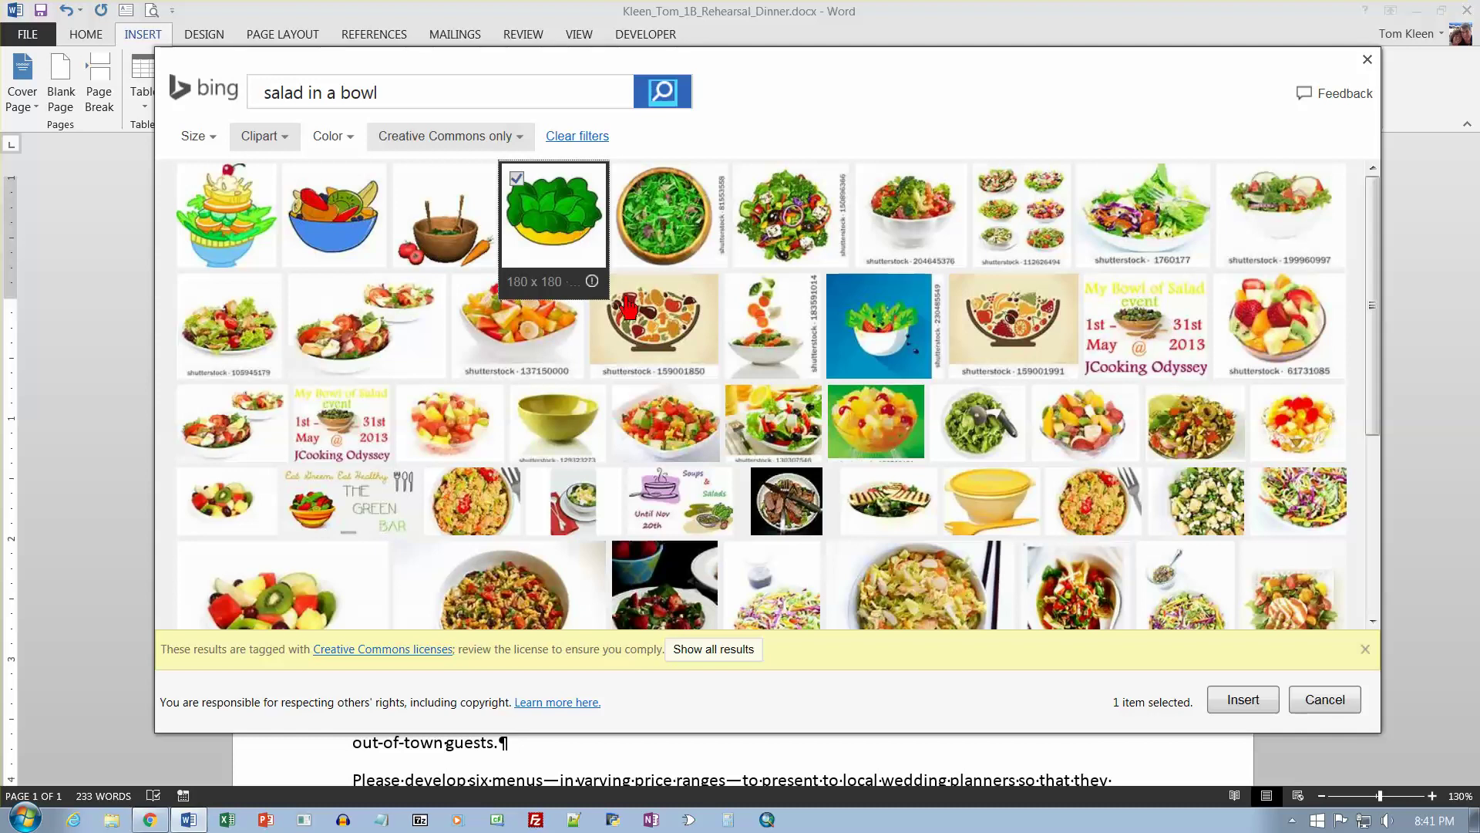
{"action": "left_click", "coordinate": [1243, 700]}
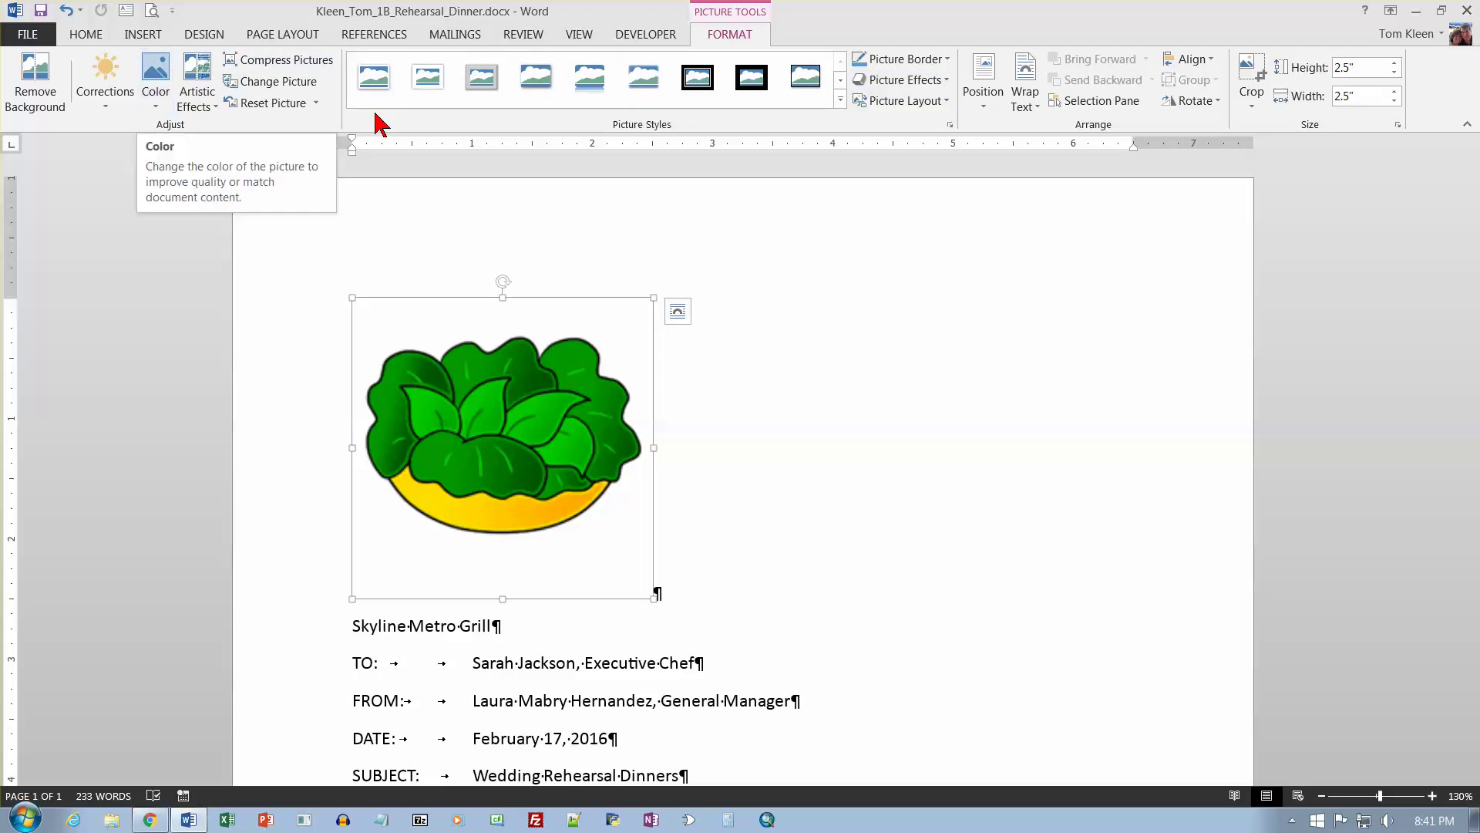
Set the salad picture's text wrapping to Top and Bottom.
{"action": "left_click", "coordinate": [1029, 100]}
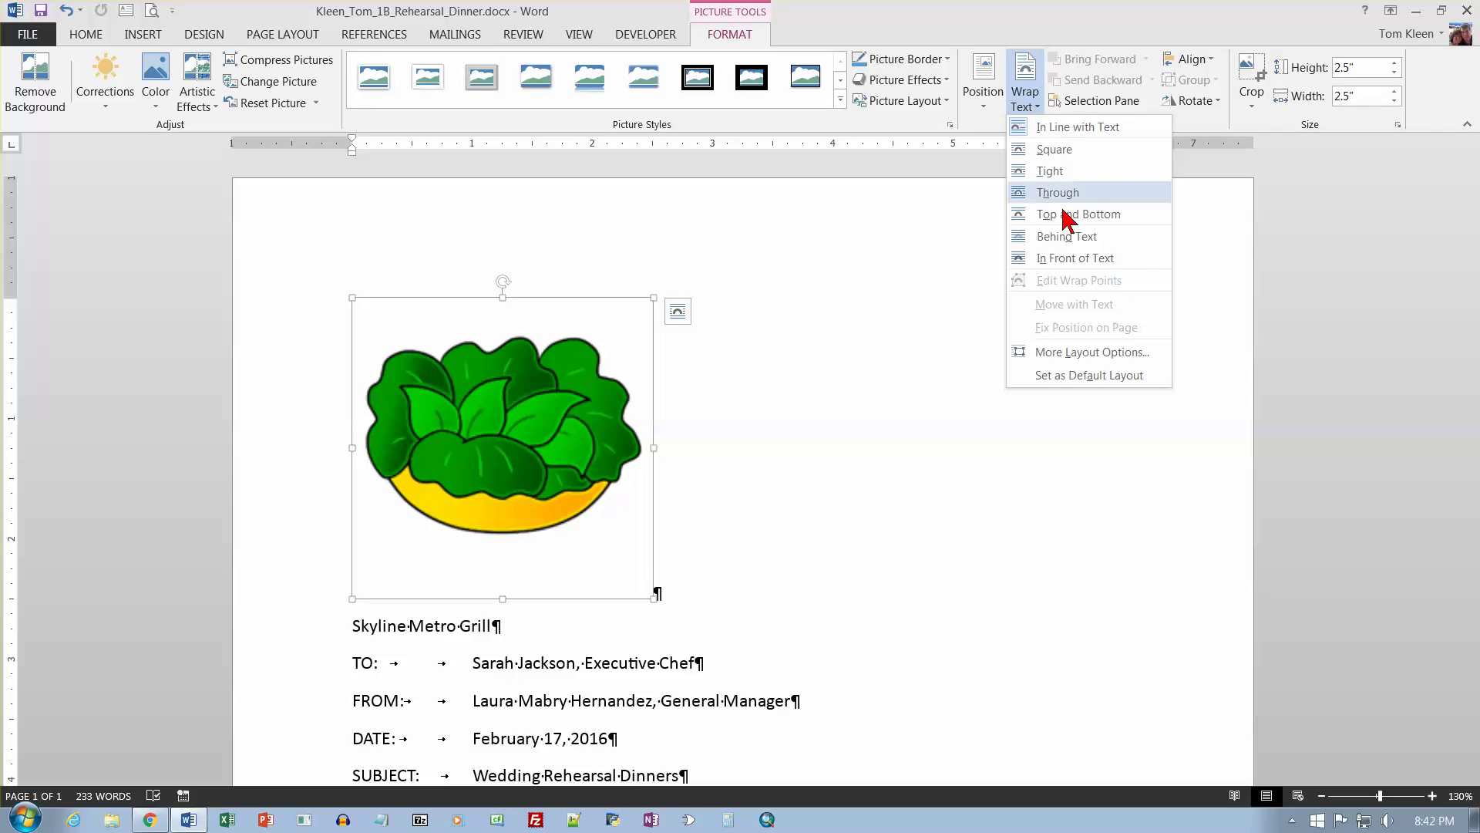
{"action": "left_click", "coordinate": [1064, 214]}
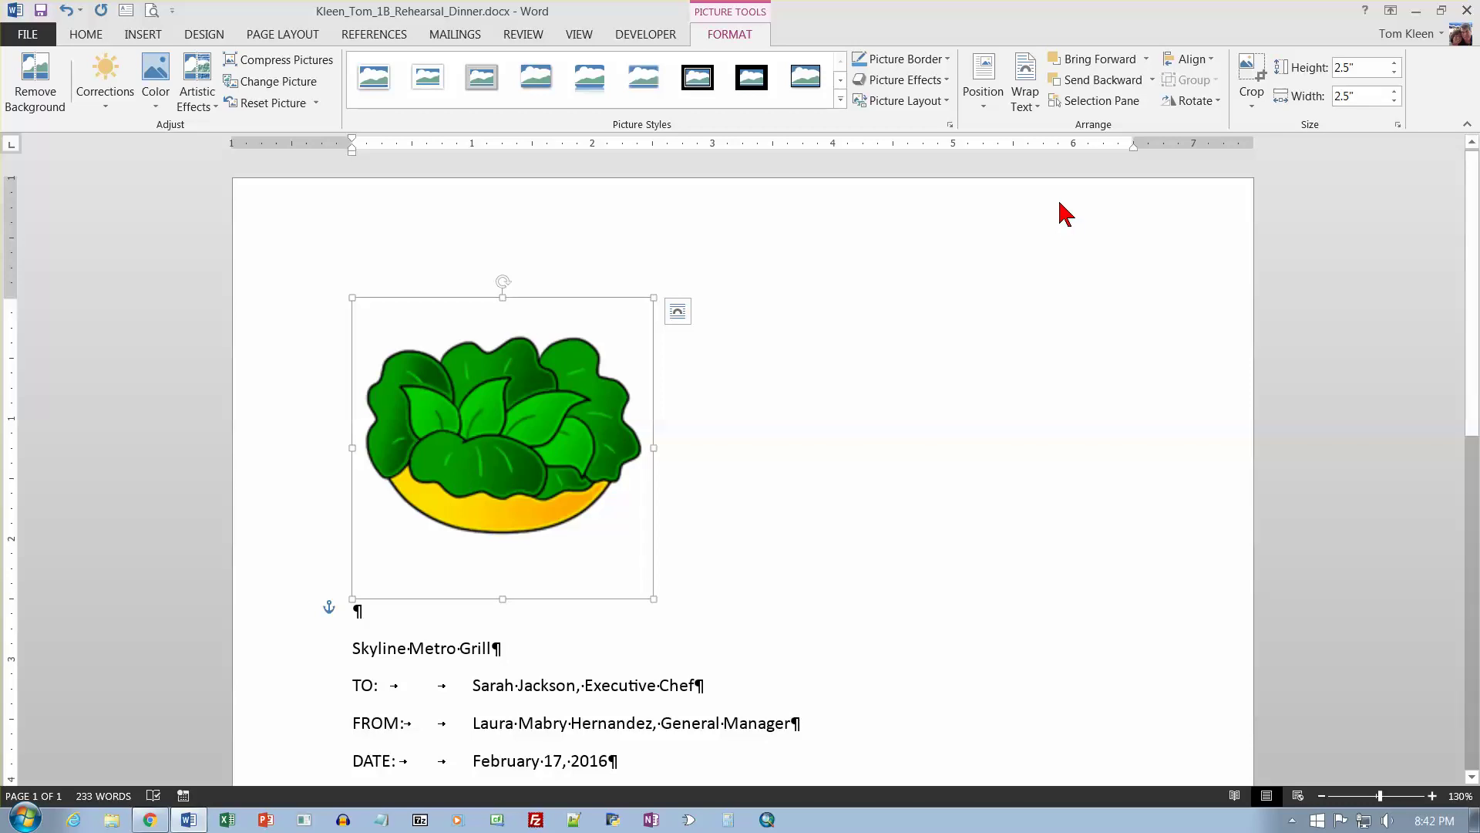
{"action": "left_click", "coordinate": [678, 313]}
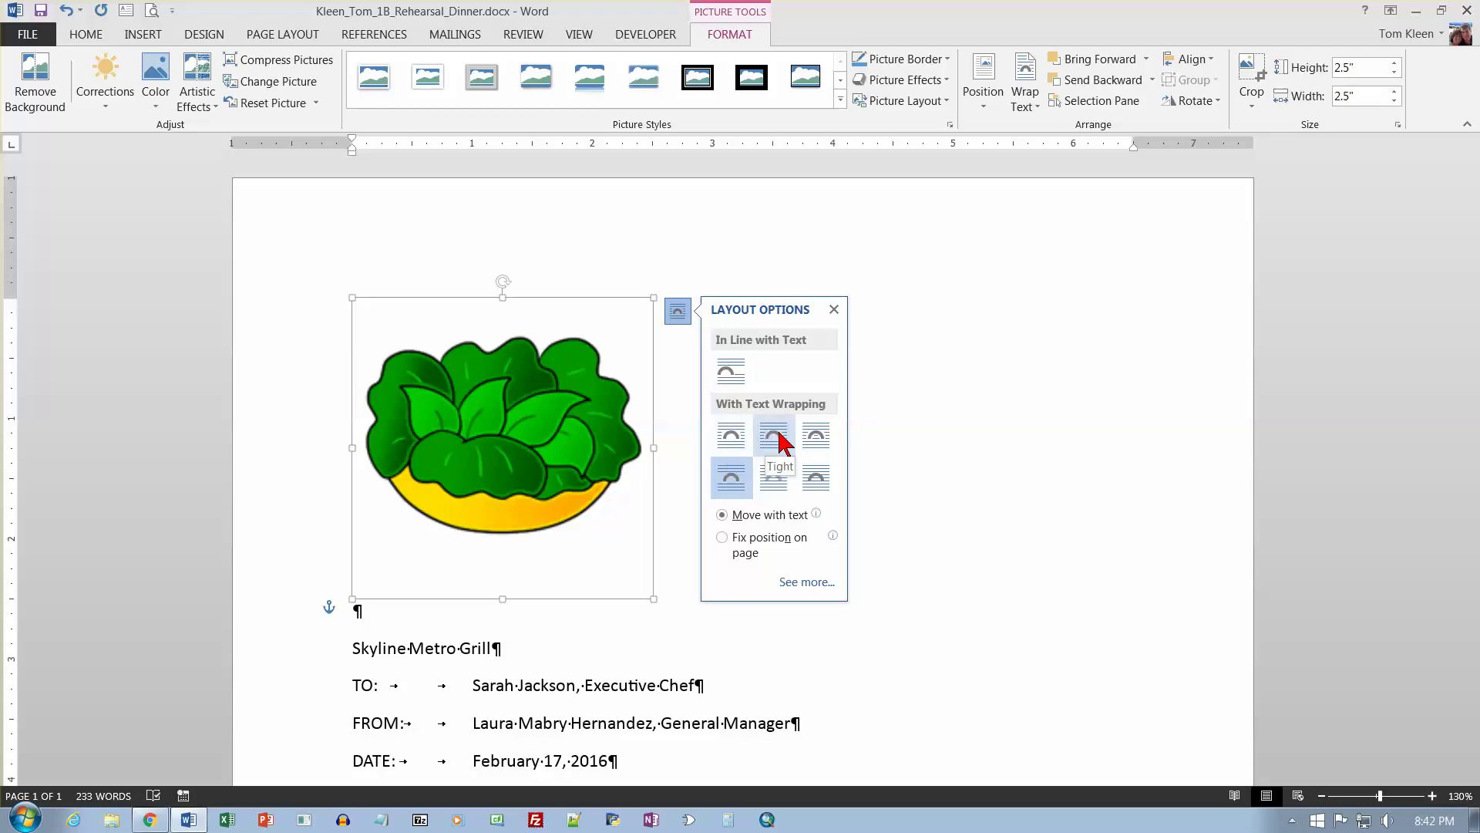
{"action": "left_click", "coordinate": [730, 480]}
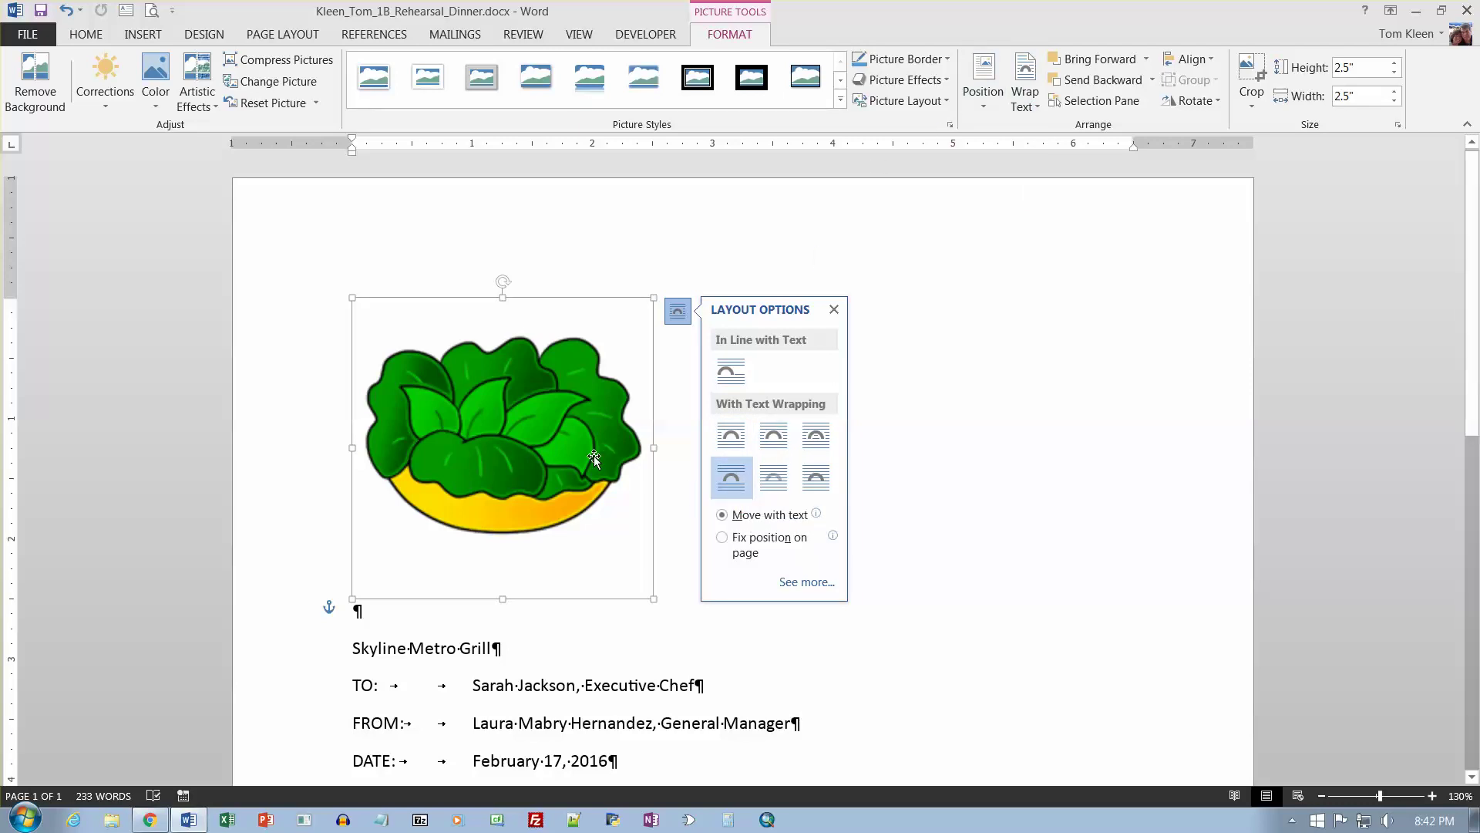
{"action": "left_click", "coordinate": [834, 309]}
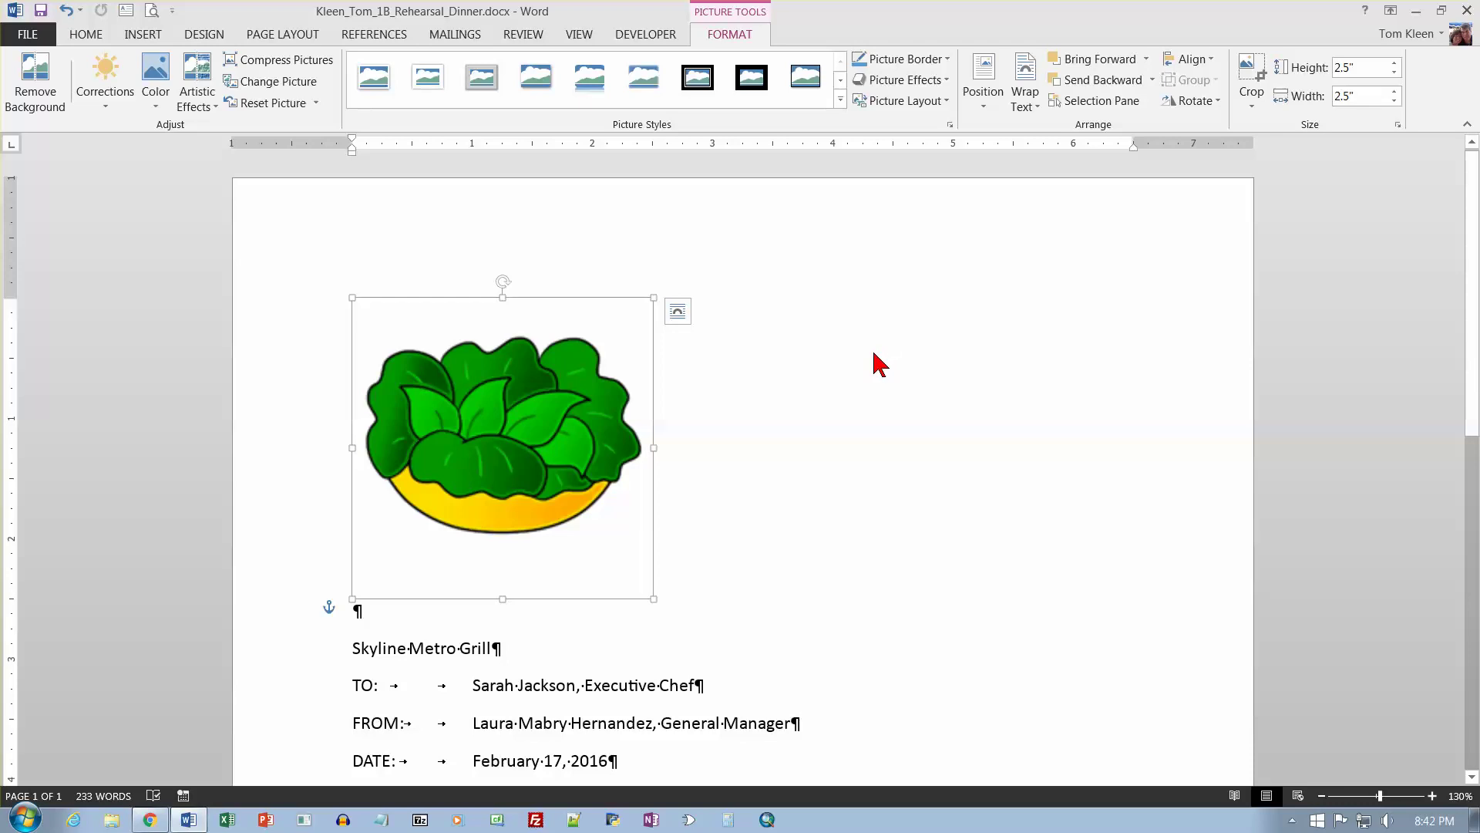
Apply the Beveled Matte, White picture style to the salad clip art.
{"action": "left_click", "coordinate": [841, 101]}
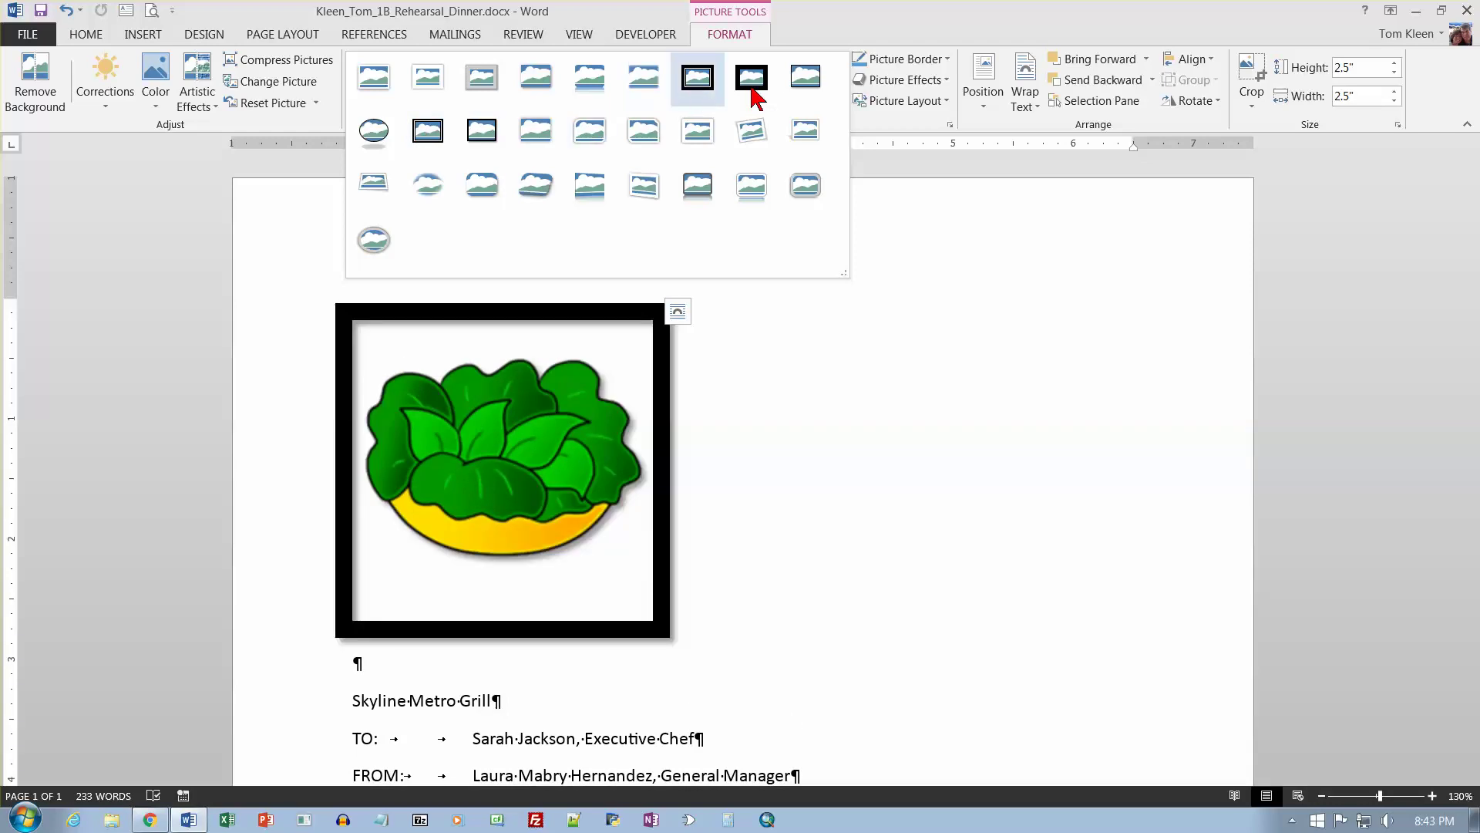
{"action": "left_click", "coordinate": [434, 78]}
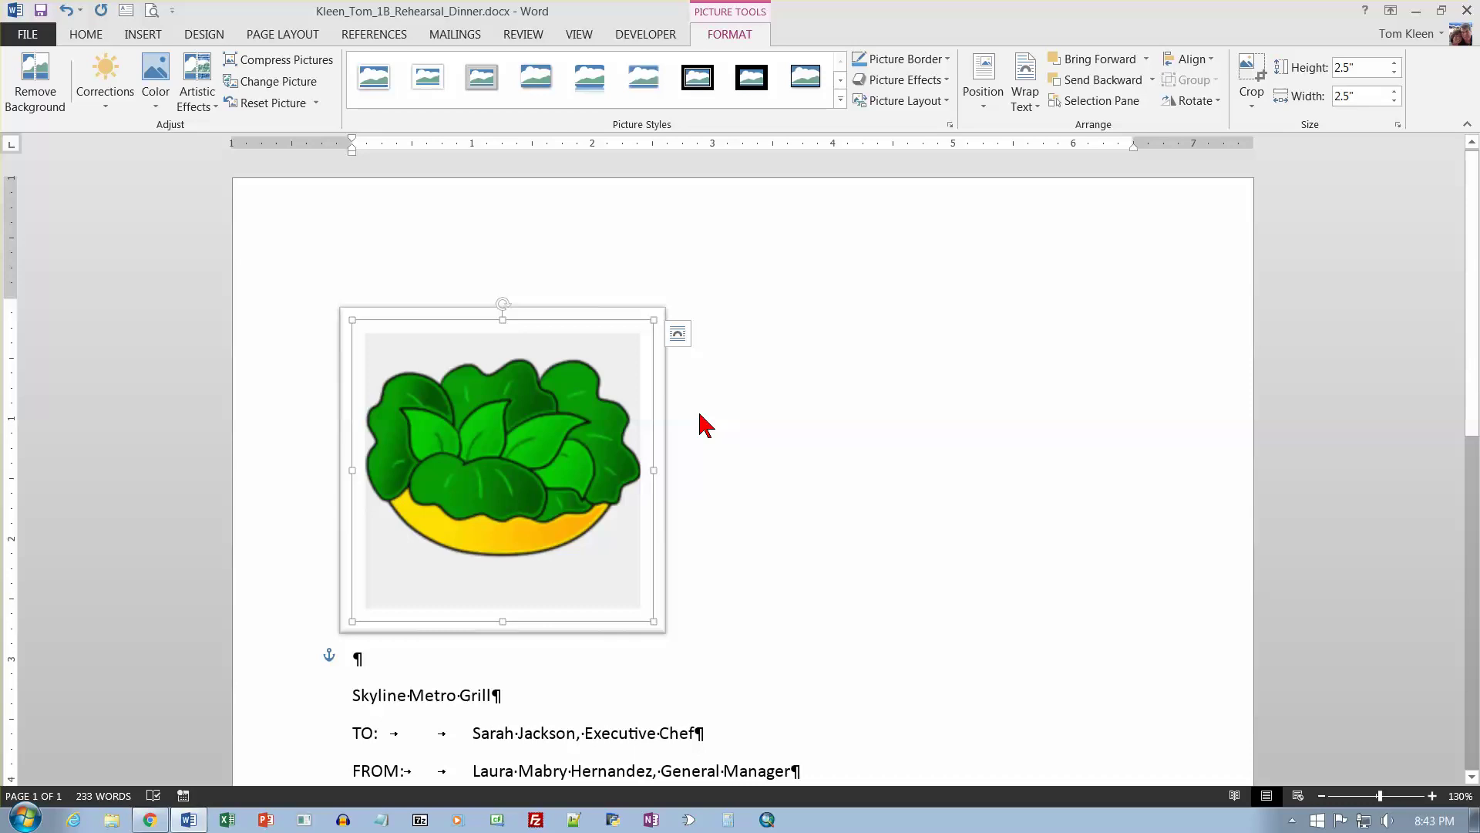
{"action": "left_click", "coordinate": [729, 420]}
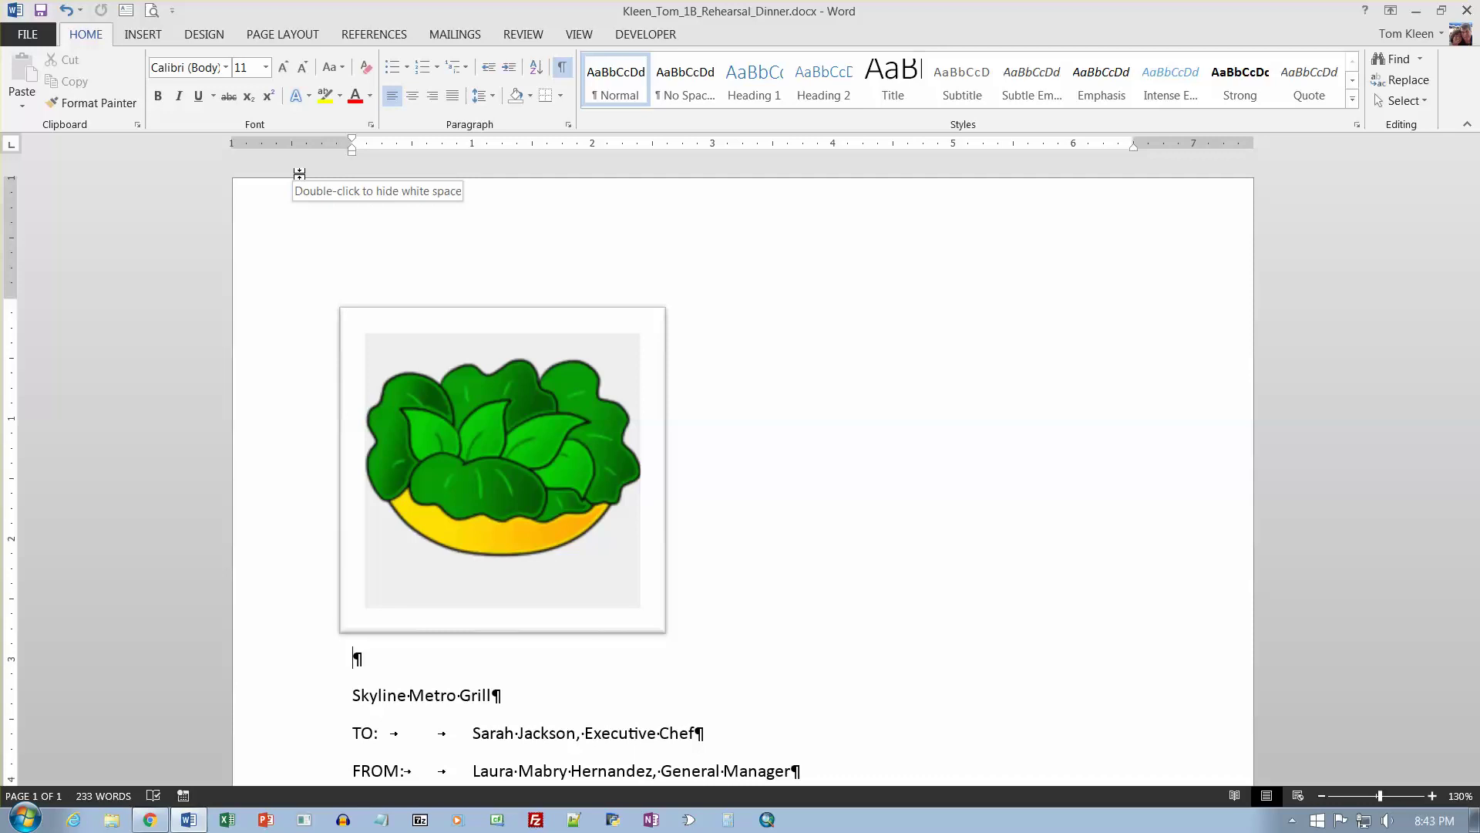
{"action": "left_click_drag", "start_coordinate": [478, 314], "coordinate": [862, 304]}
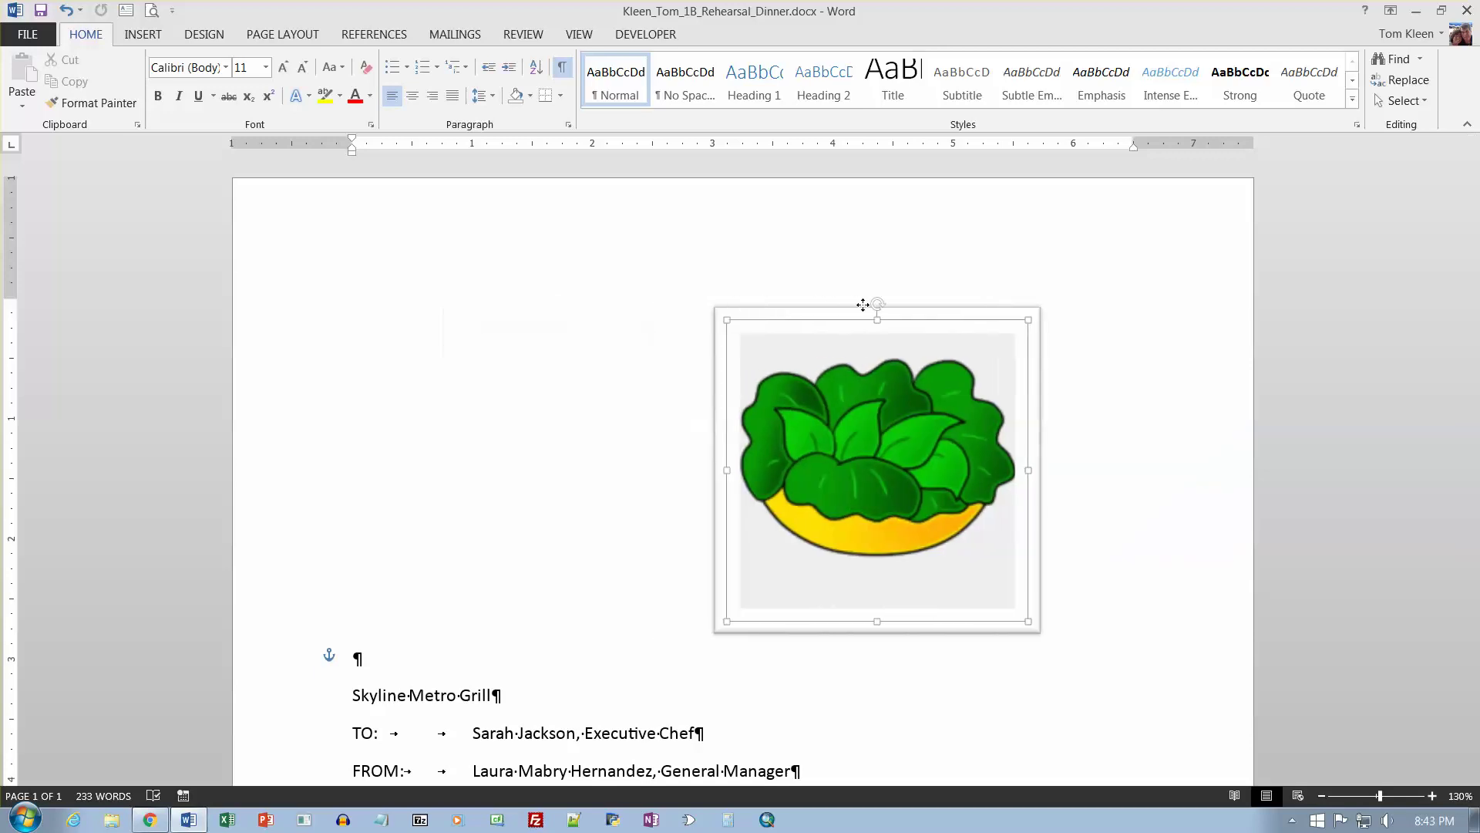
{"action": "left_click_drag", "start_coordinate": [862, 305], "coordinate": [505, 305]}
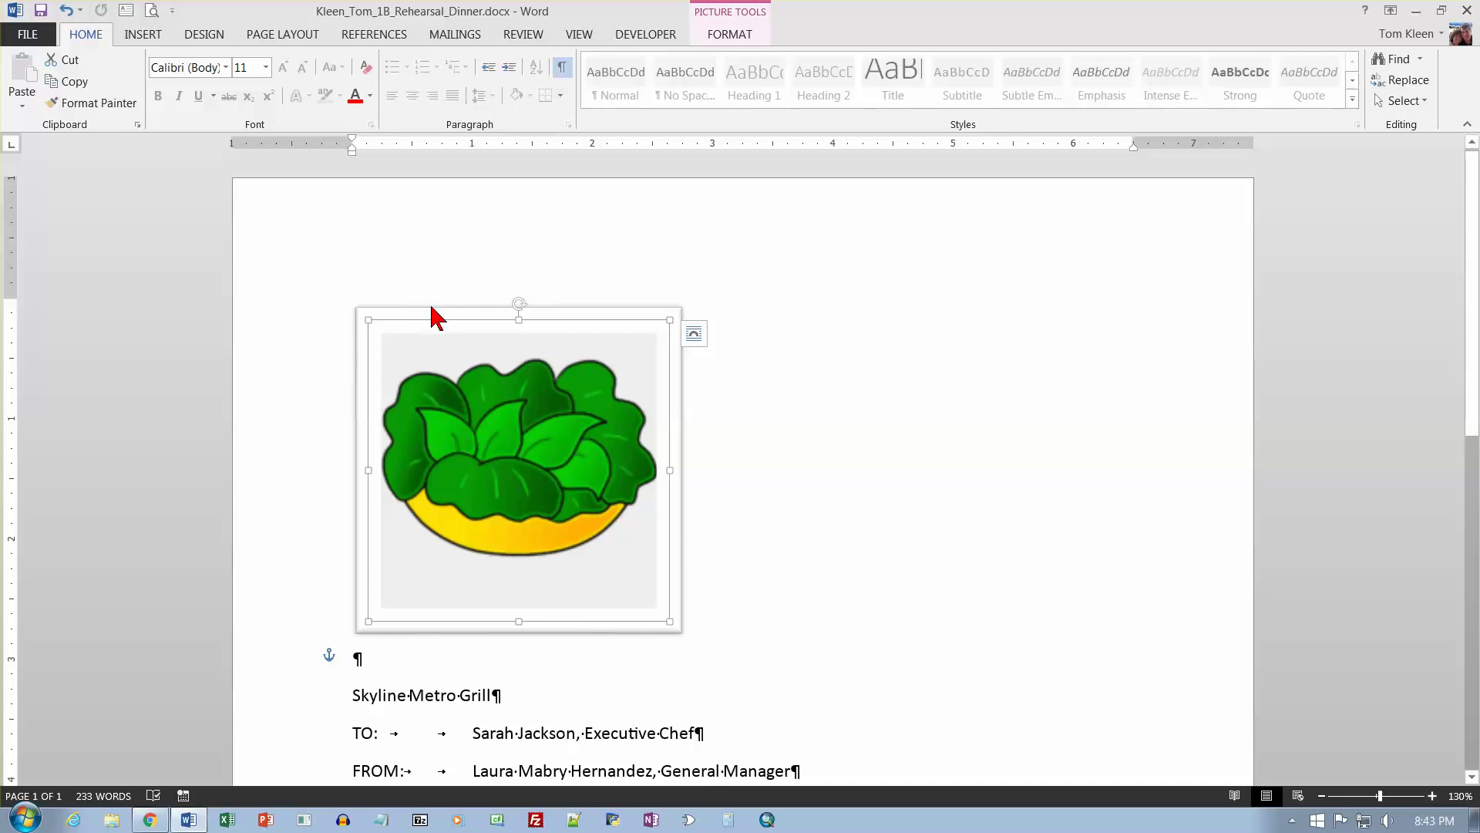
{"action": "left_click", "coordinate": [427, 660]}
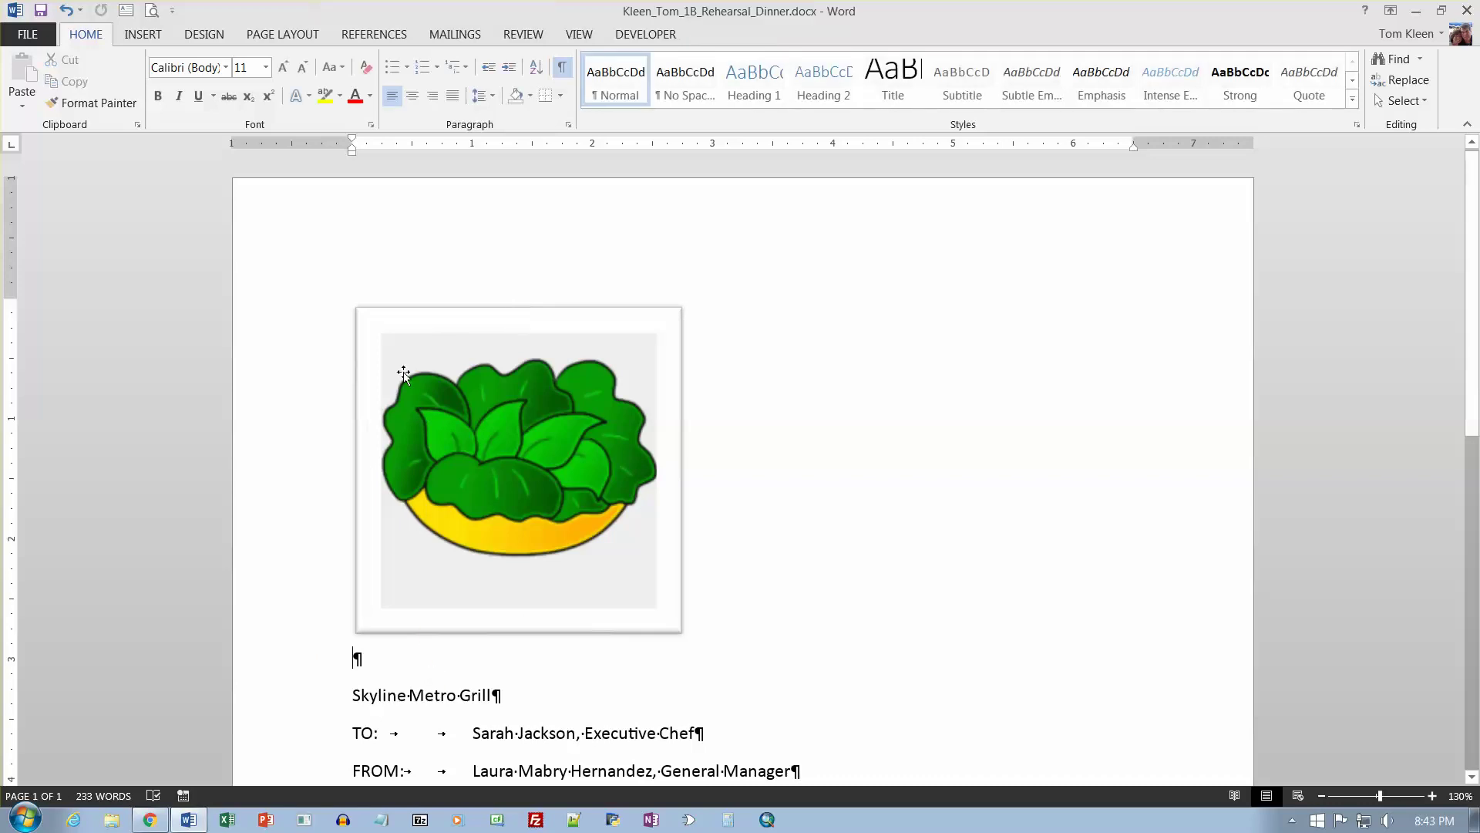
Centre the empty top paragraph with Ctrl+E and drag the salad picture beneath it.
{"action": "left_click", "coordinate": [407, 322]}
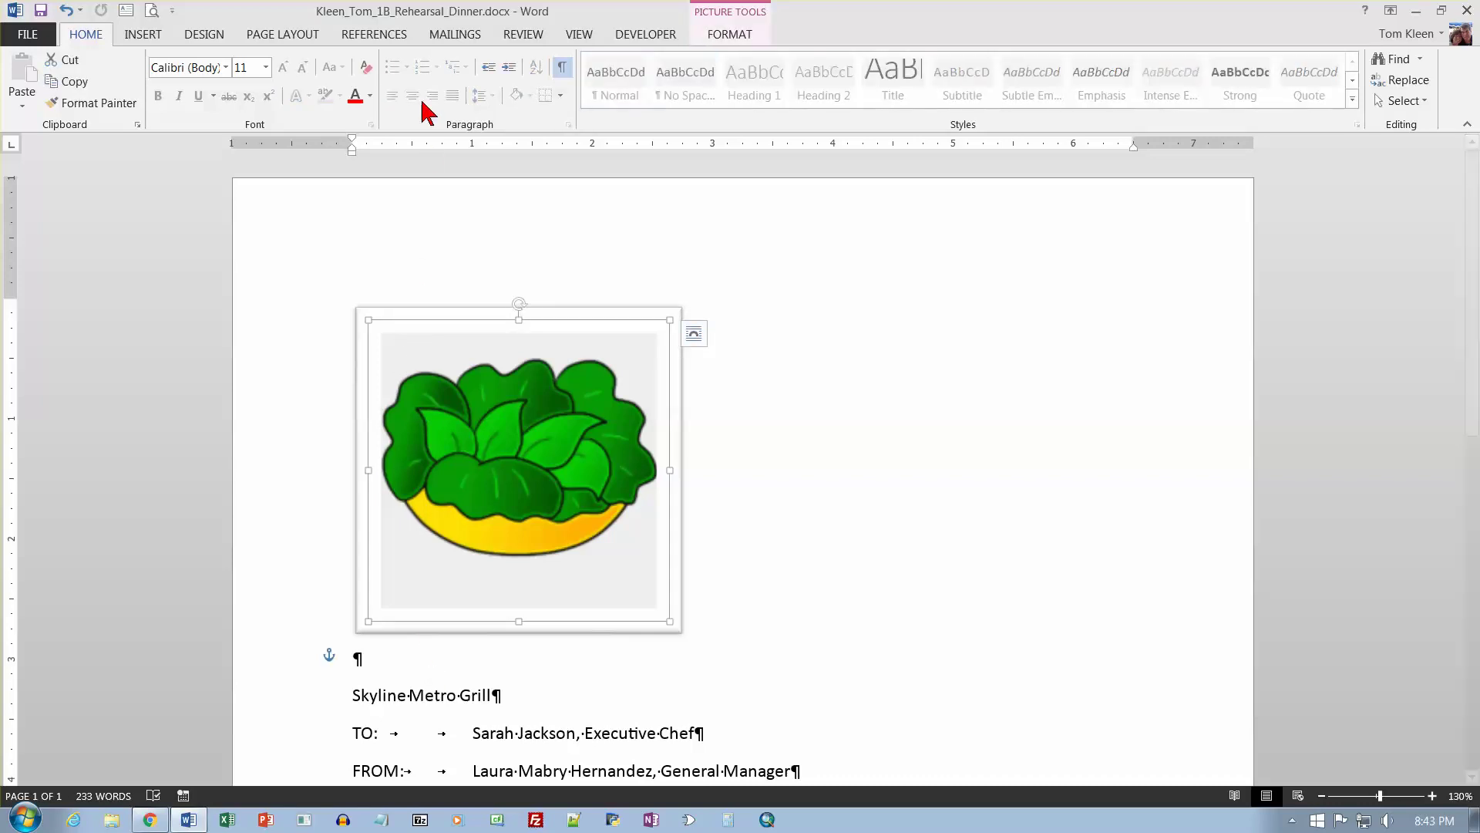
{"action": "left_click", "coordinate": [362, 659]}
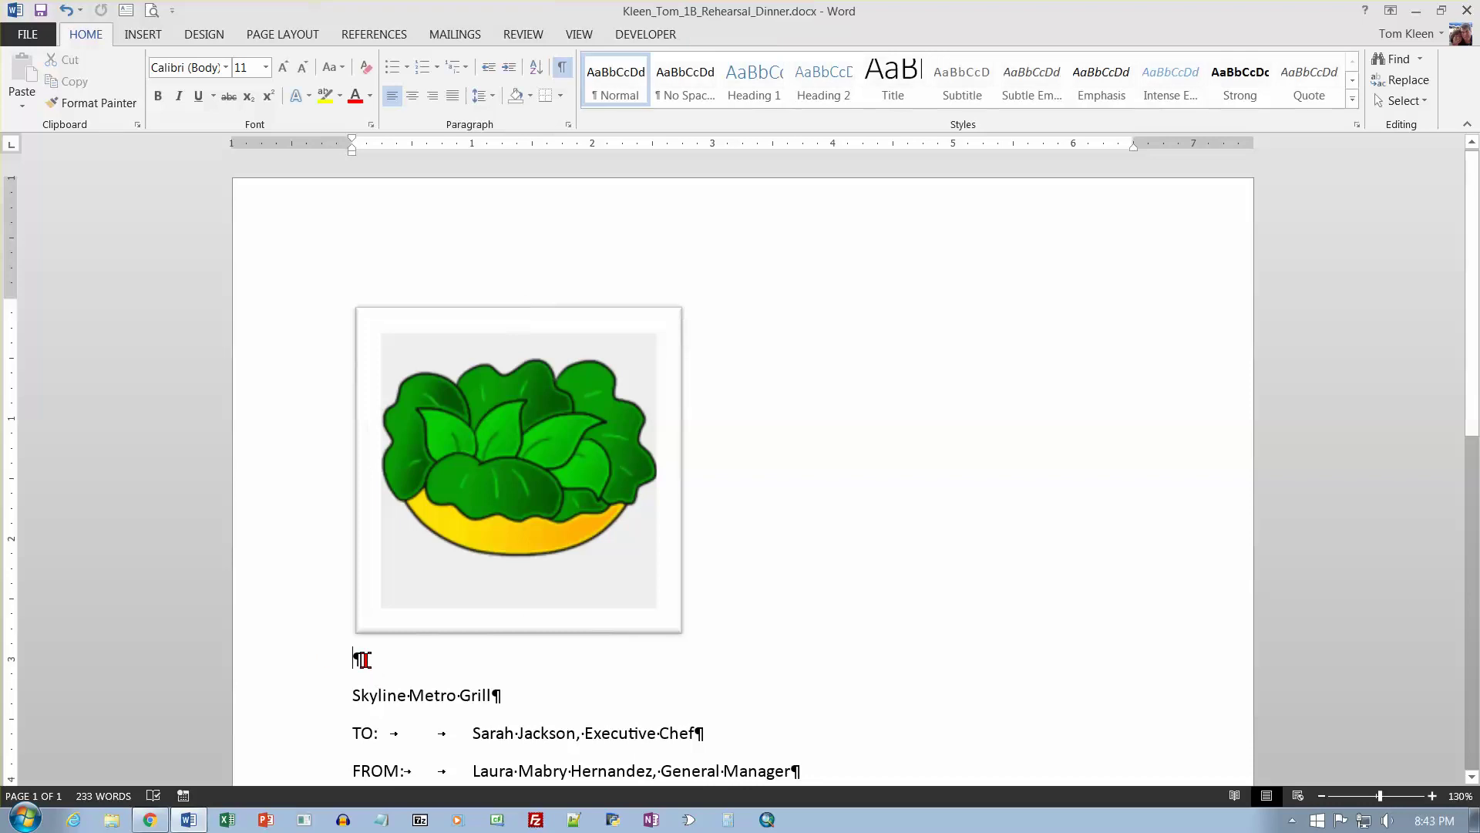
{"action": "key", "text": "ctrl+e"}
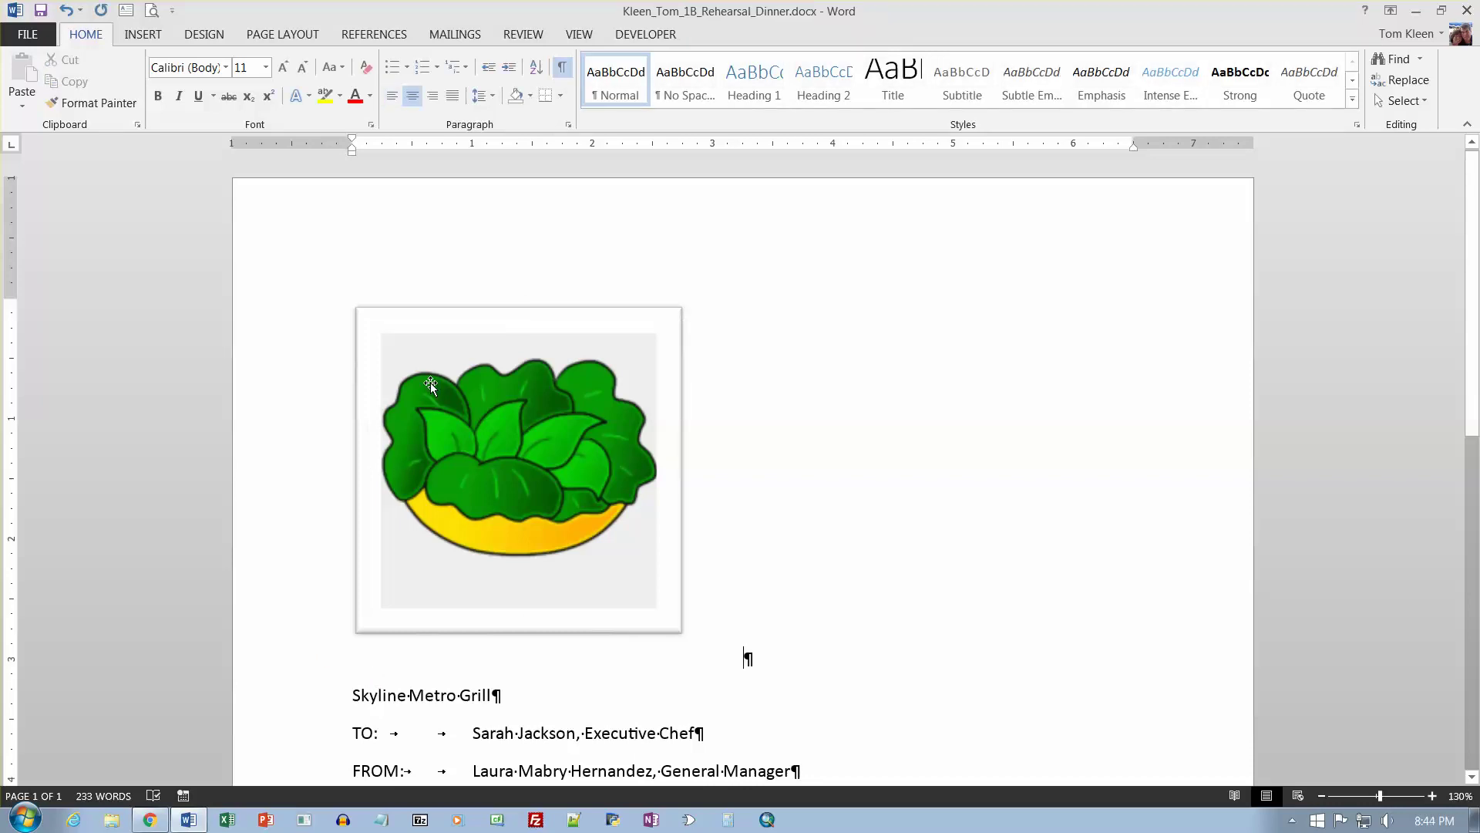
{"action": "left_click", "coordinate": [430, 381]}
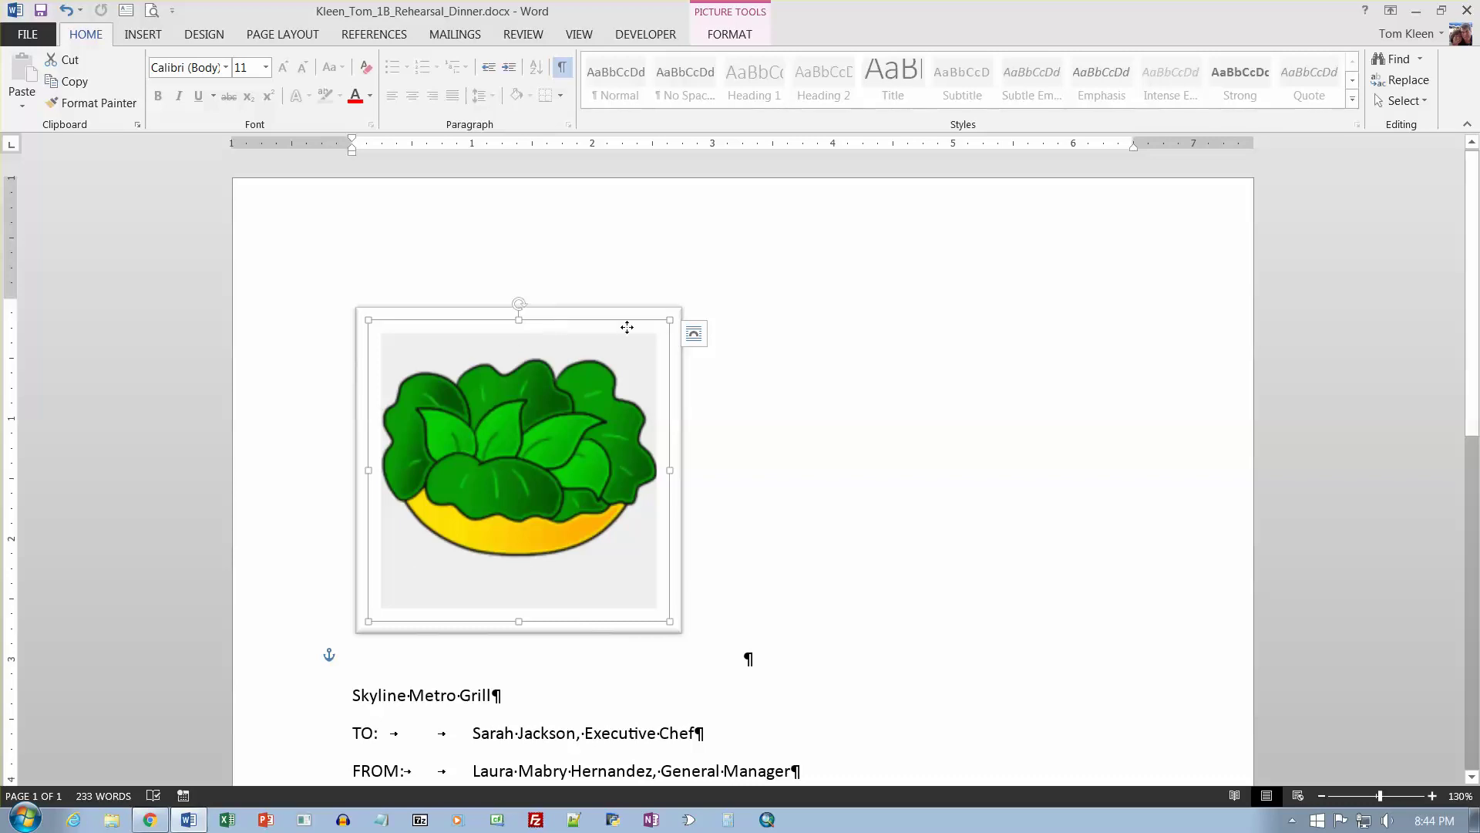
{"action": "left_click_drag", "start_coordinate": [627, 327], "coordinate": [549, 283]}
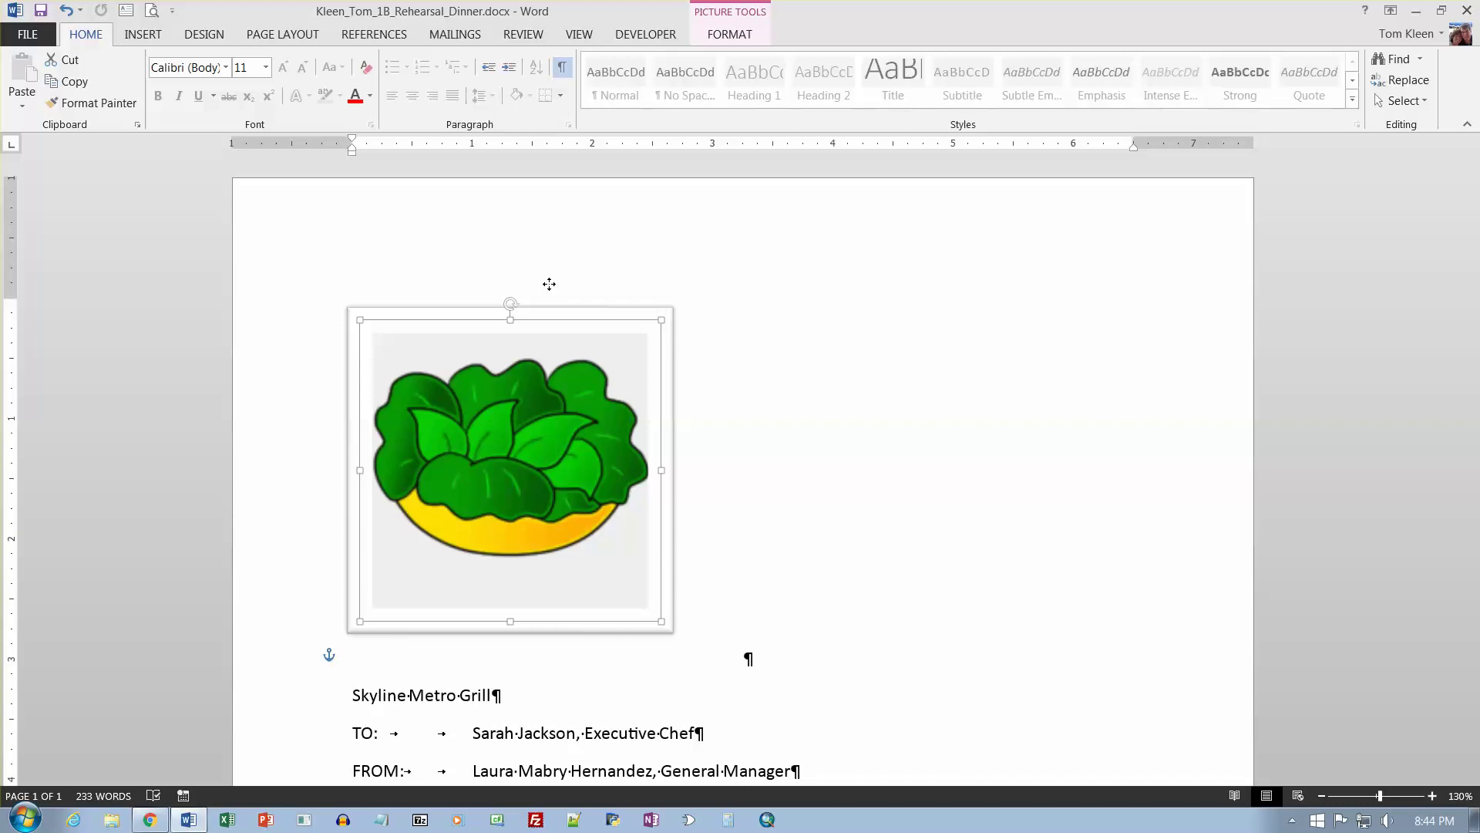
{"action": "left_click_drag", "start_coordinate": [549, 284], "coordinate": [559, 282]}
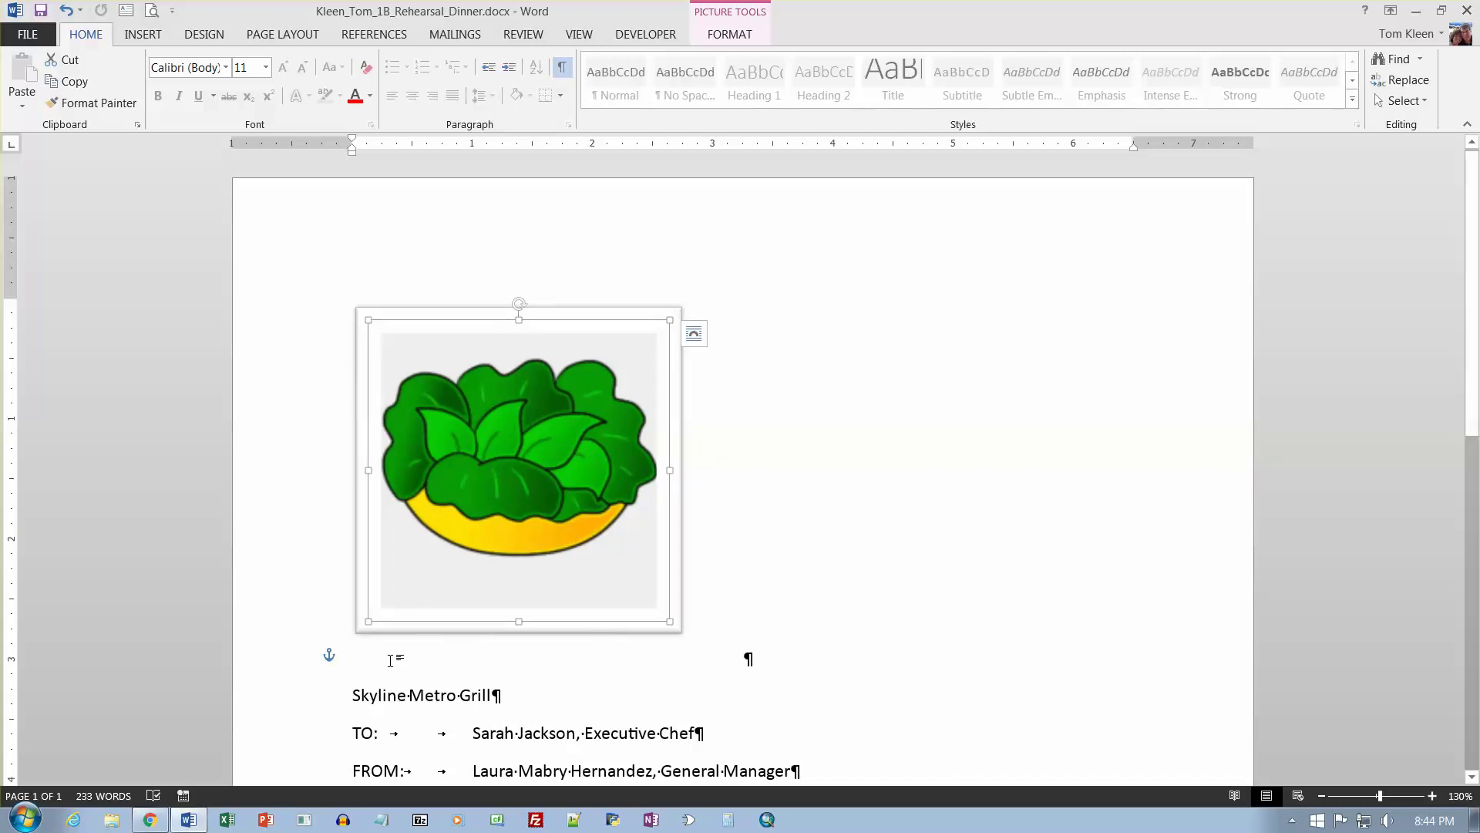
{"action": "left_click", "coordinate": [359, 635]}
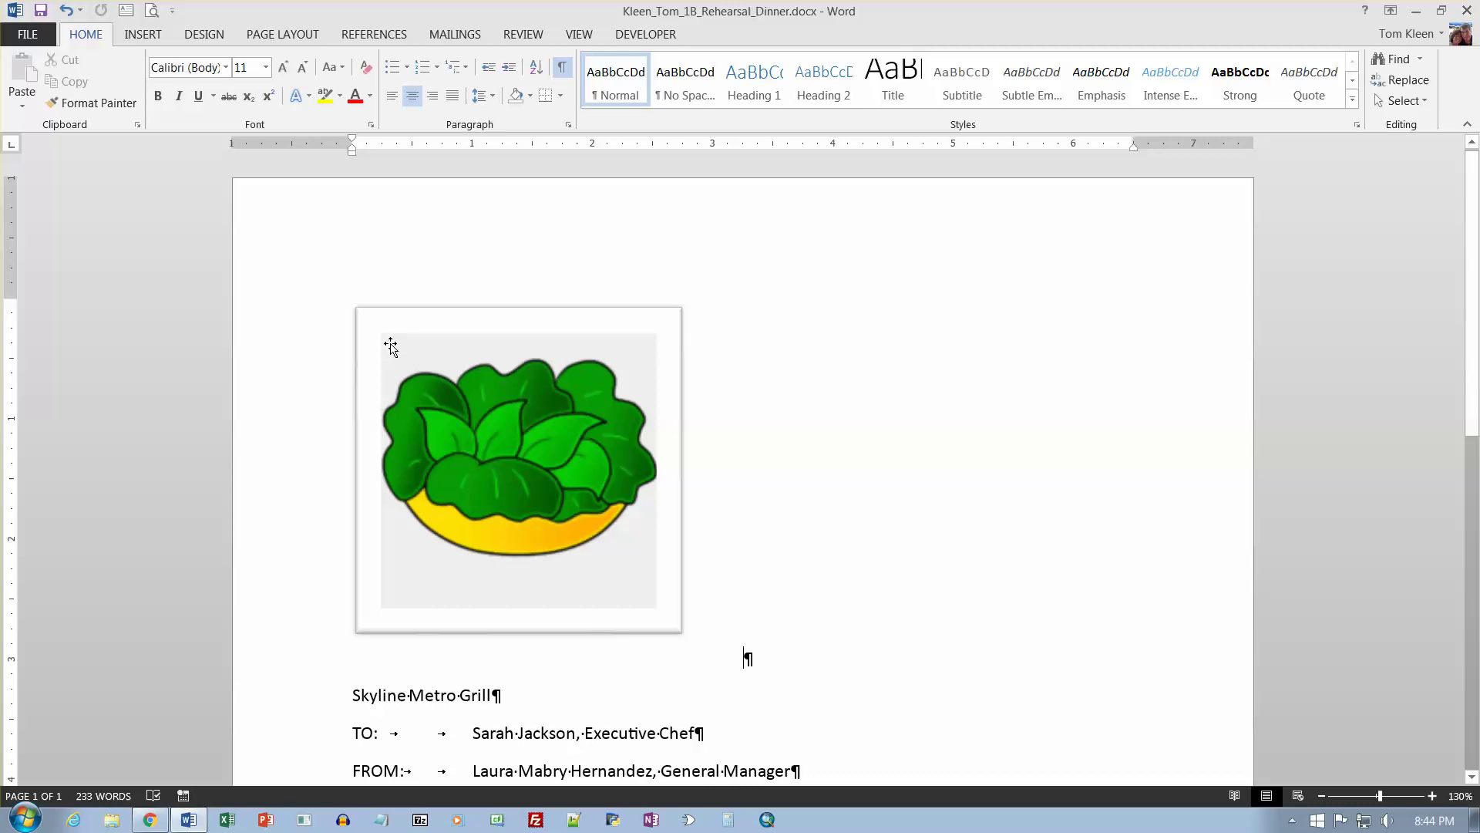
{"action": "left_click_drag", "start_coordinate": [391, 347], "coordinate": [403, 377]}
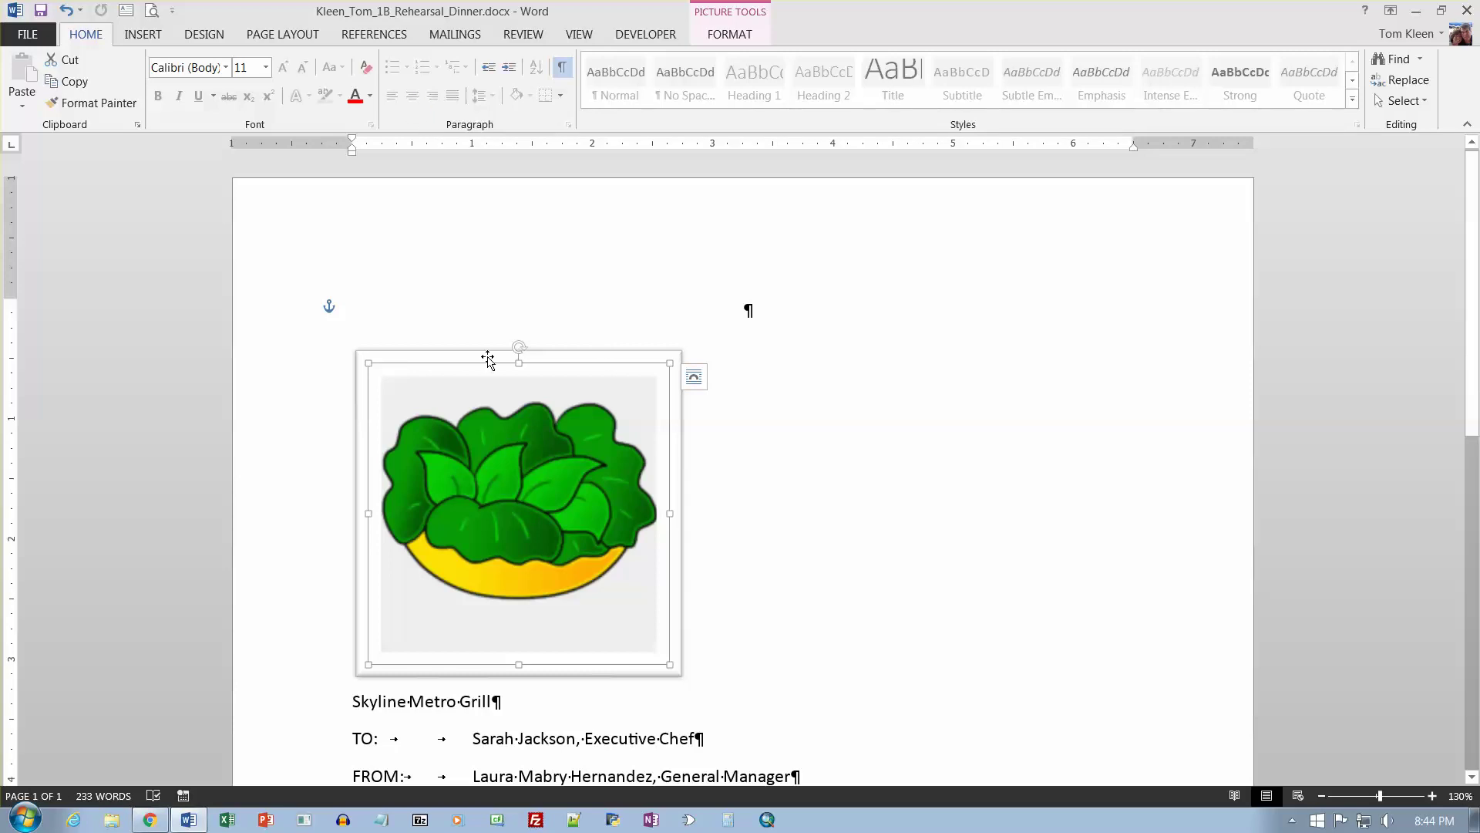
Centre the salad picture horizontally on the page, keeping it above the Skyline Metro Grill title.
{"action": "left_click", "coordinate": [739, 36]}
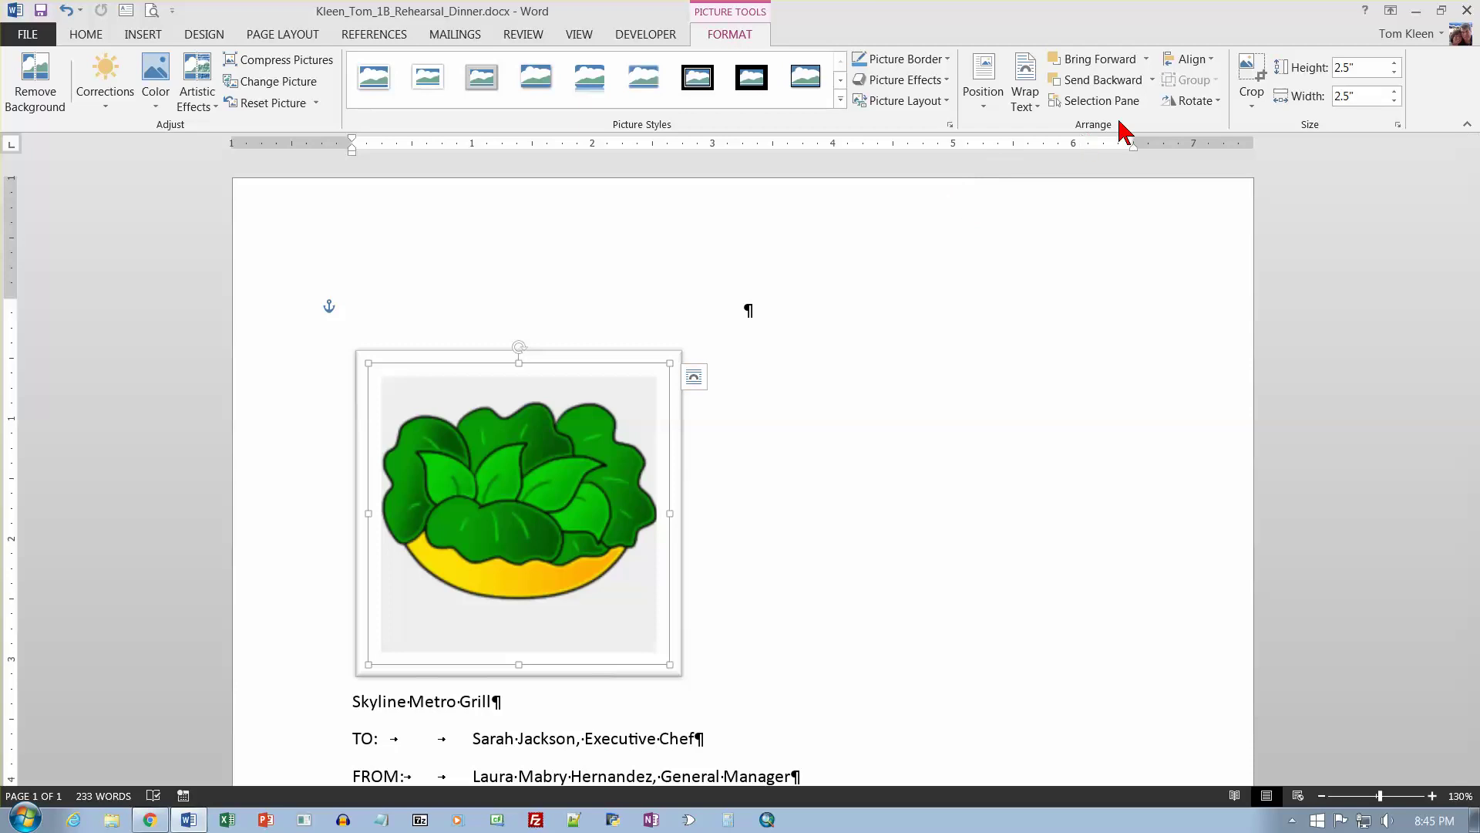
{"action": "left_click", "coordinate": [1213, 67]}
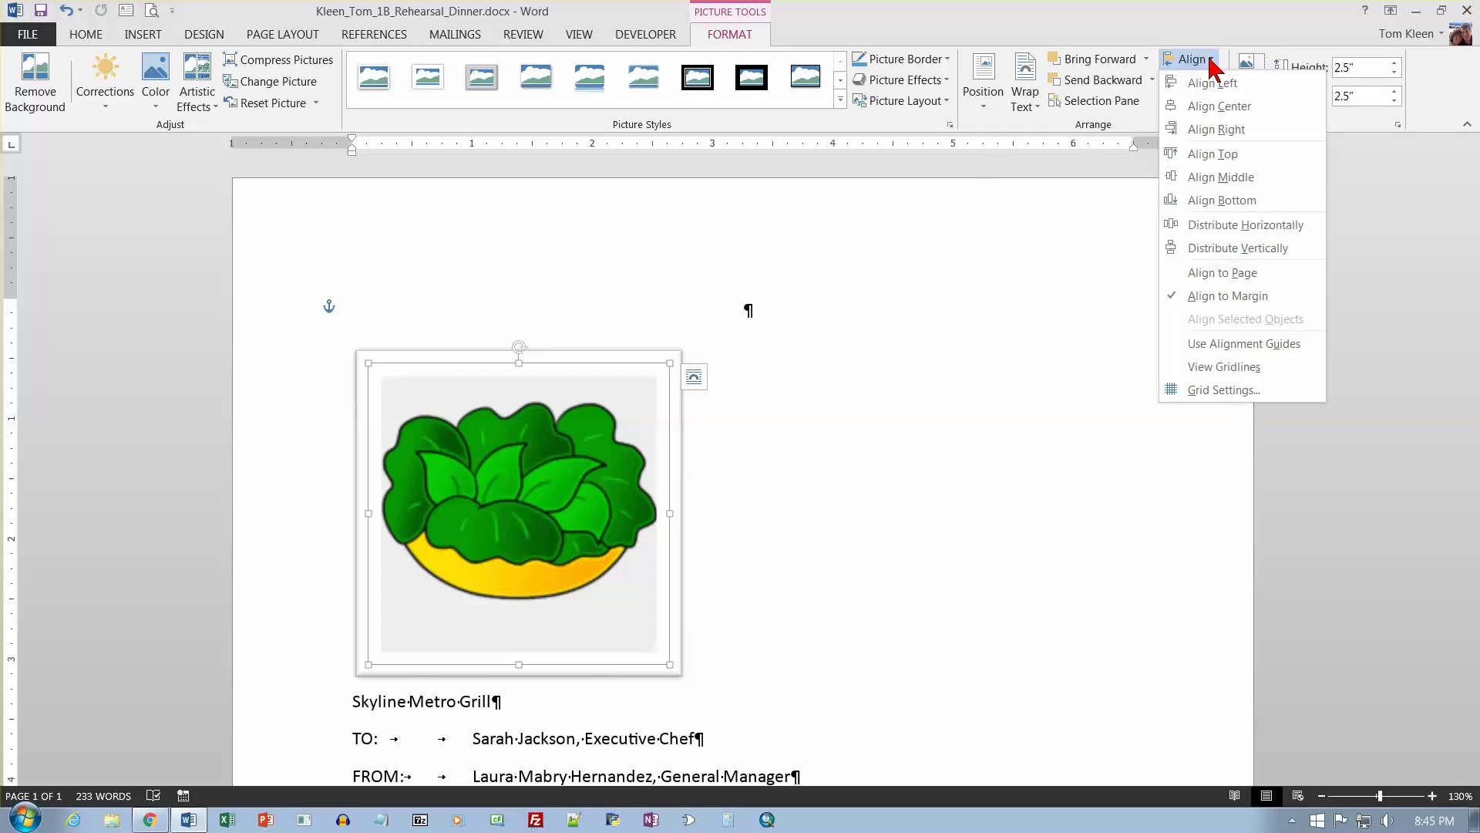
{"action": "left_click", "coordinate": [1218, 103]}
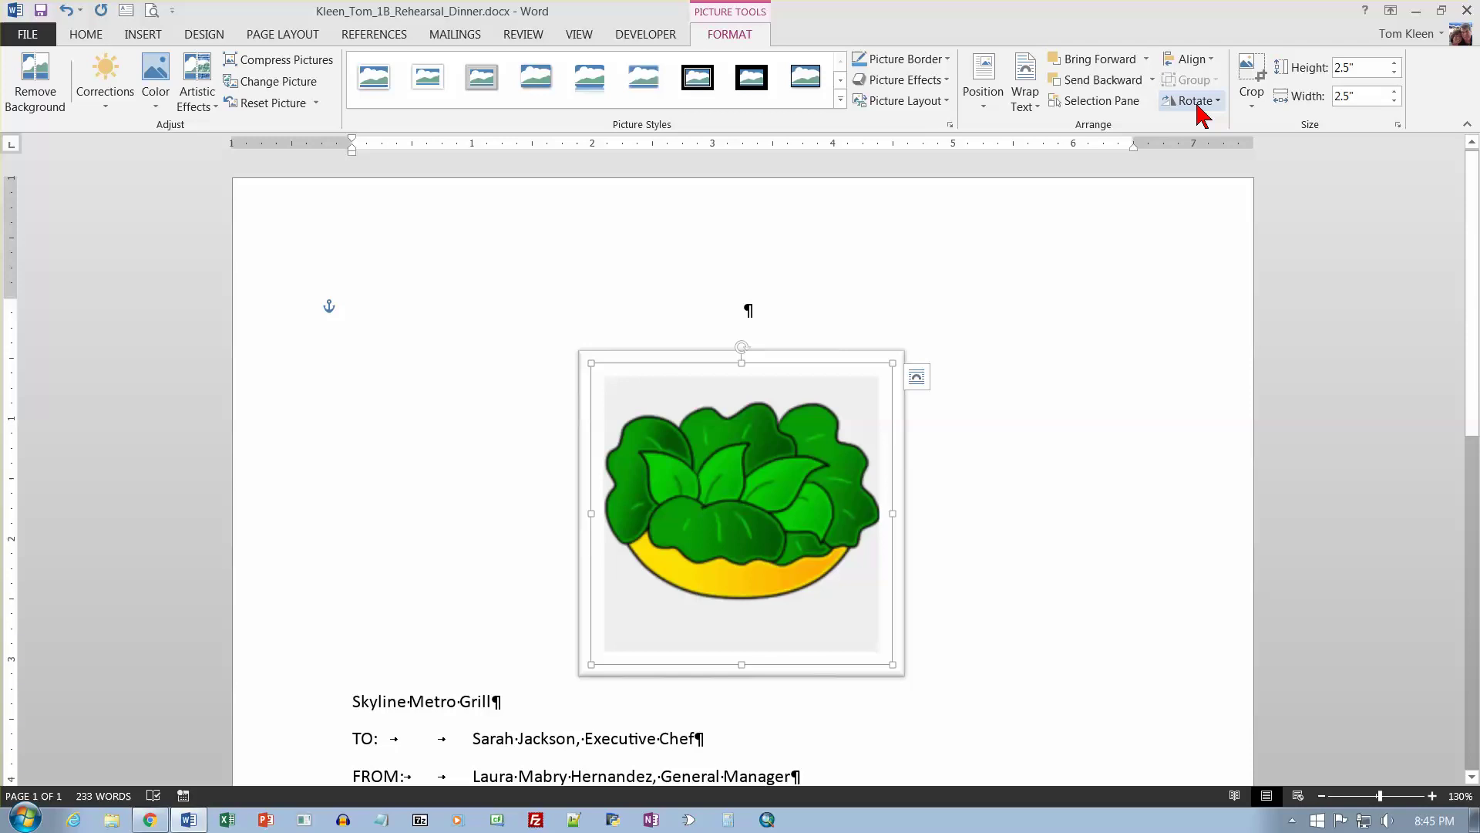
{"action": "left_click", "coordinate": [811, 309]}
{"action": "key", "text": "Delete"}
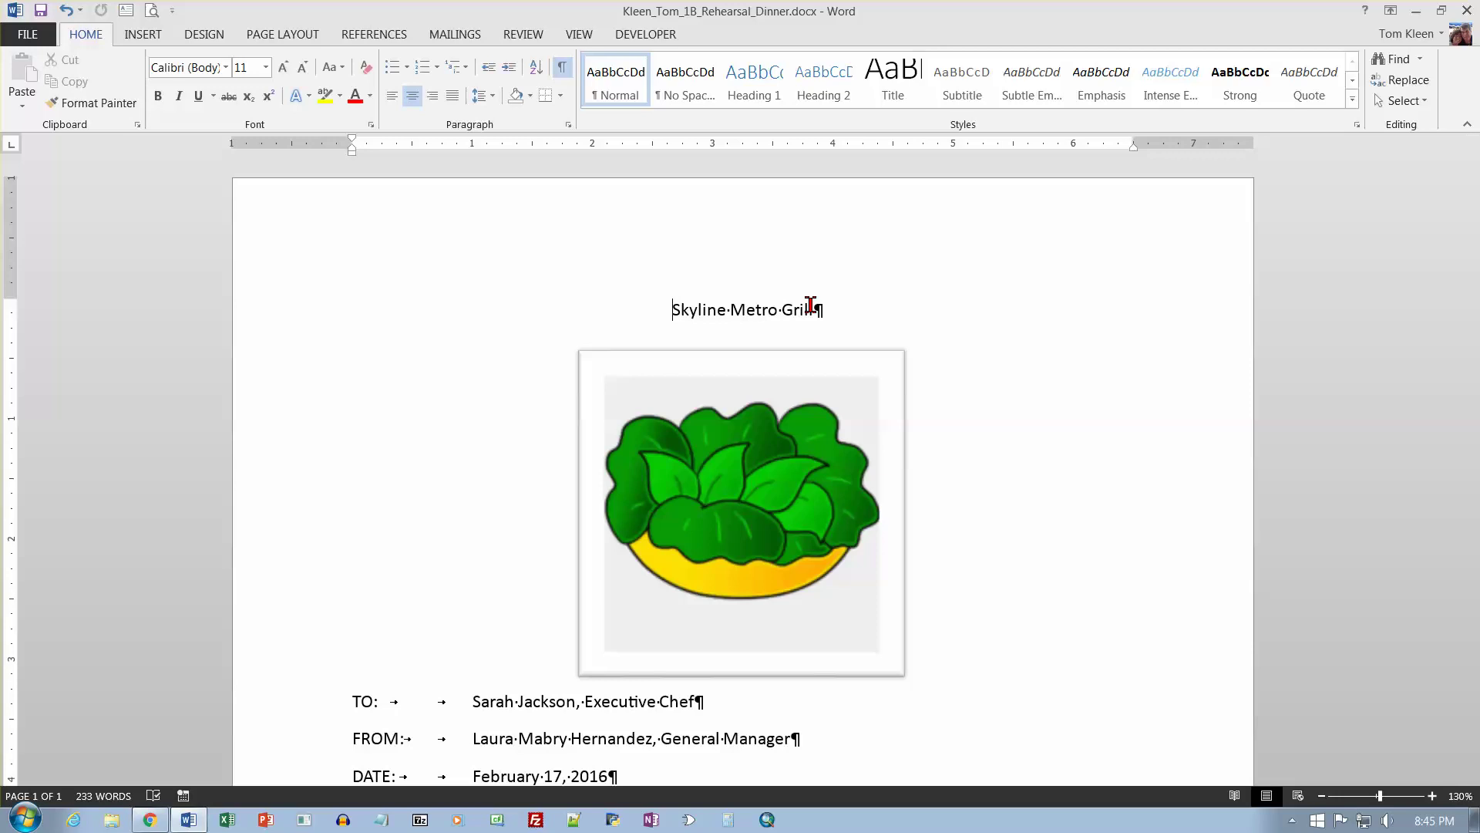
{"action": "key", "text": "ctrl+z"}
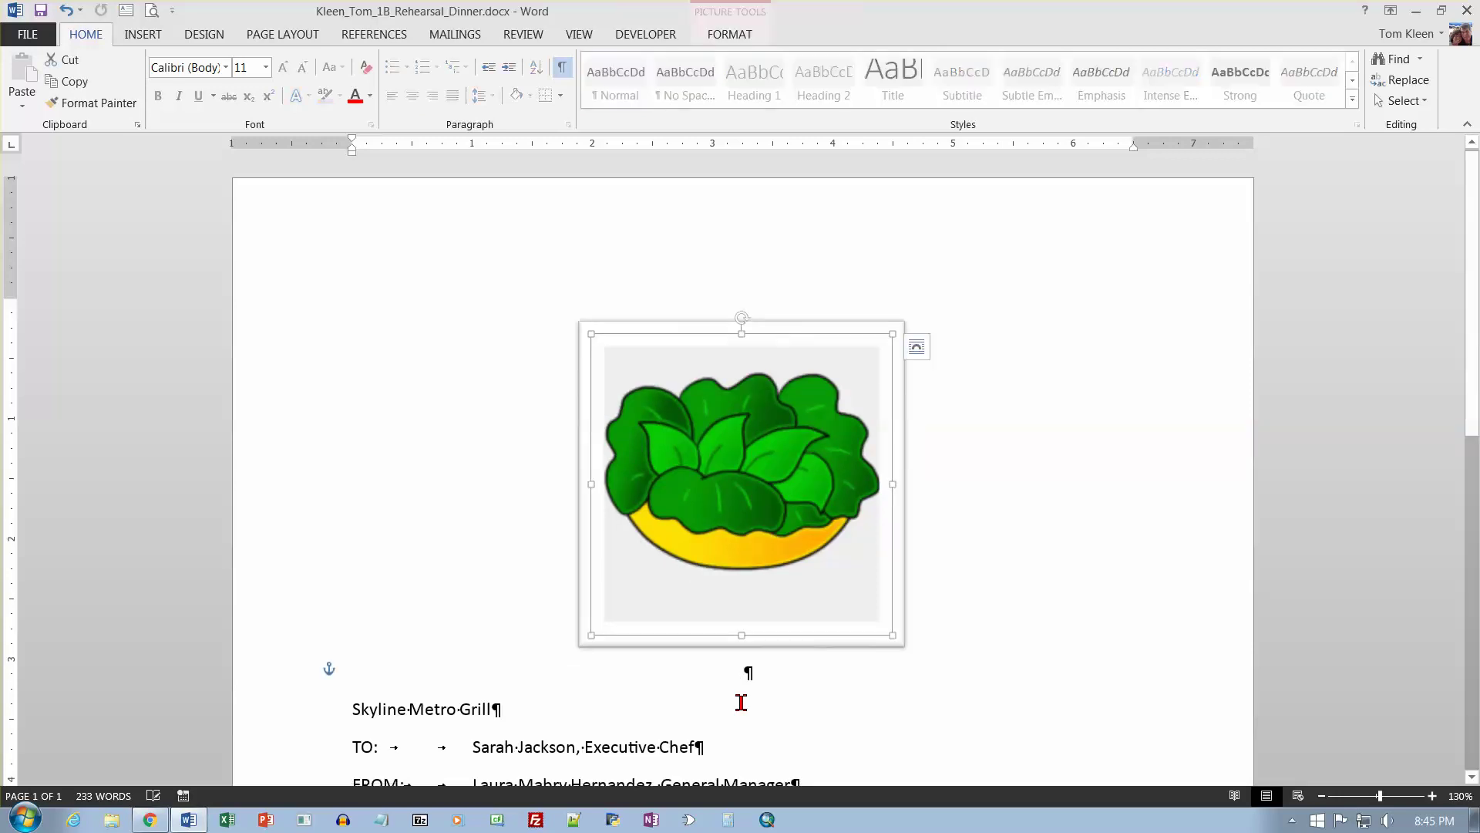
{"action": "left_click", "coordinate": [748, 679]}
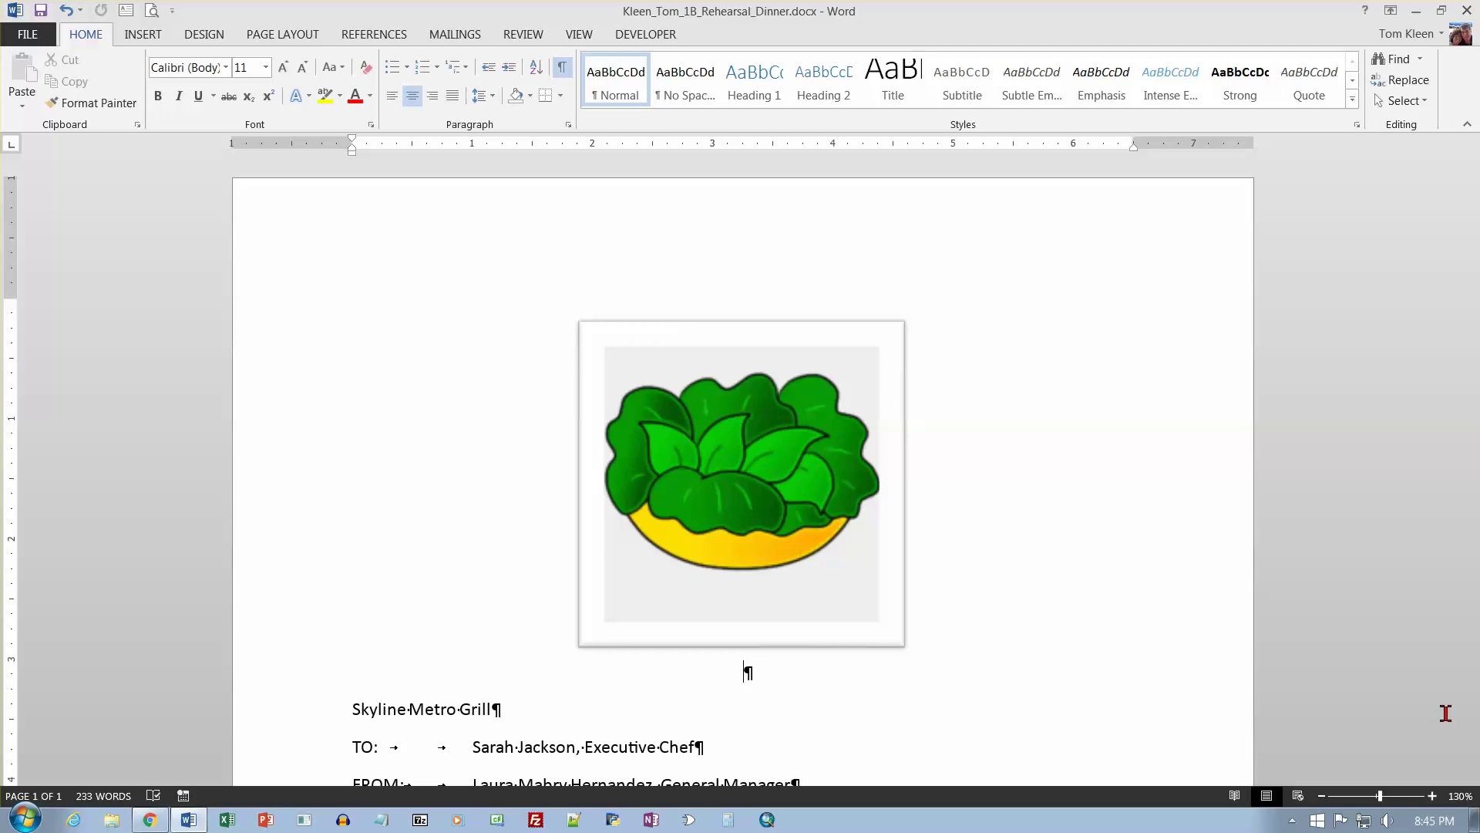
Switch to the Insert tab with Alt, N KeyTips, then dismiss the KeyTips.
{"action": "key", "text": "alt"}
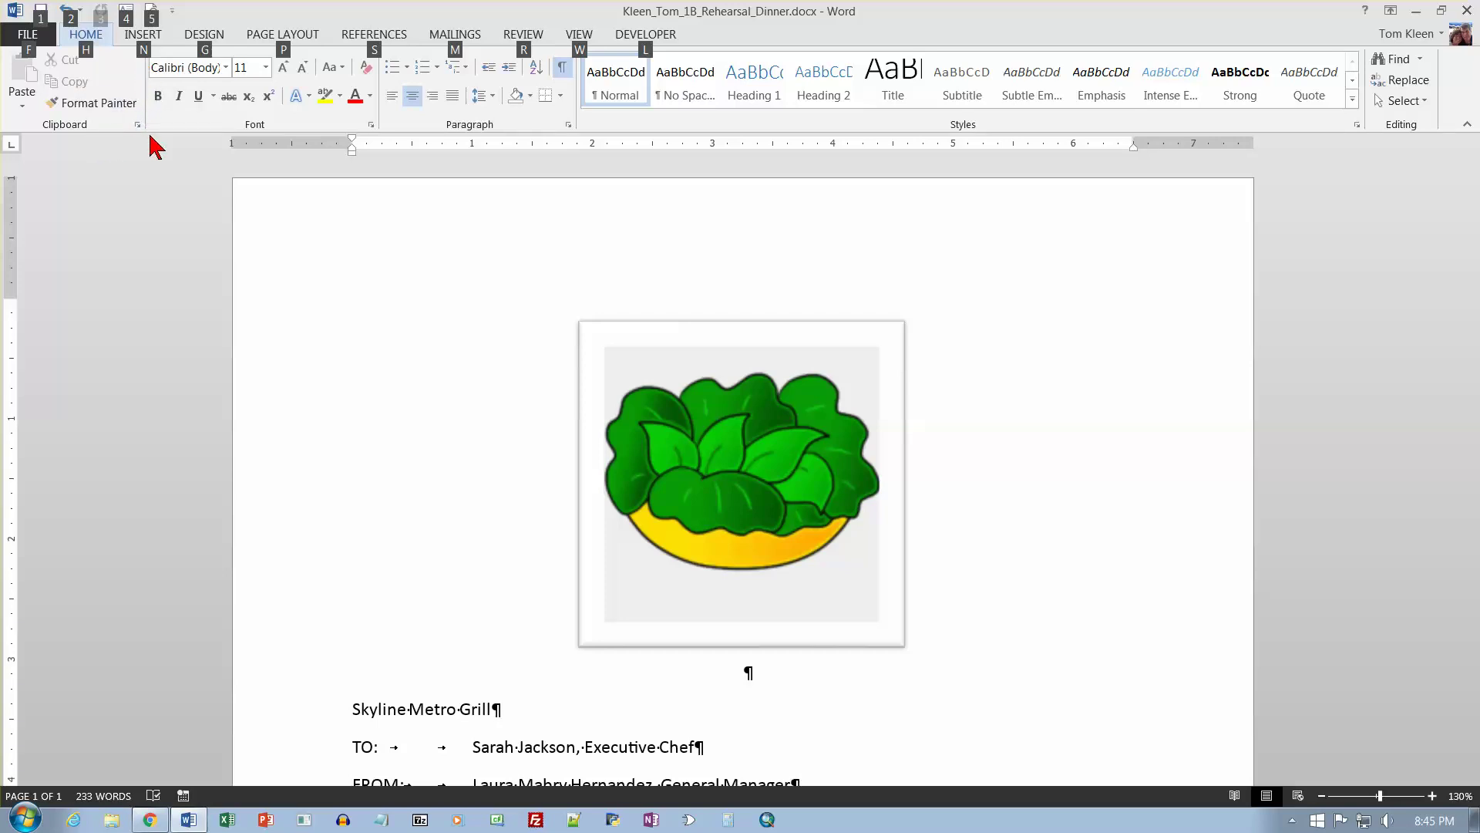
{"action": "key", "text": "n"}
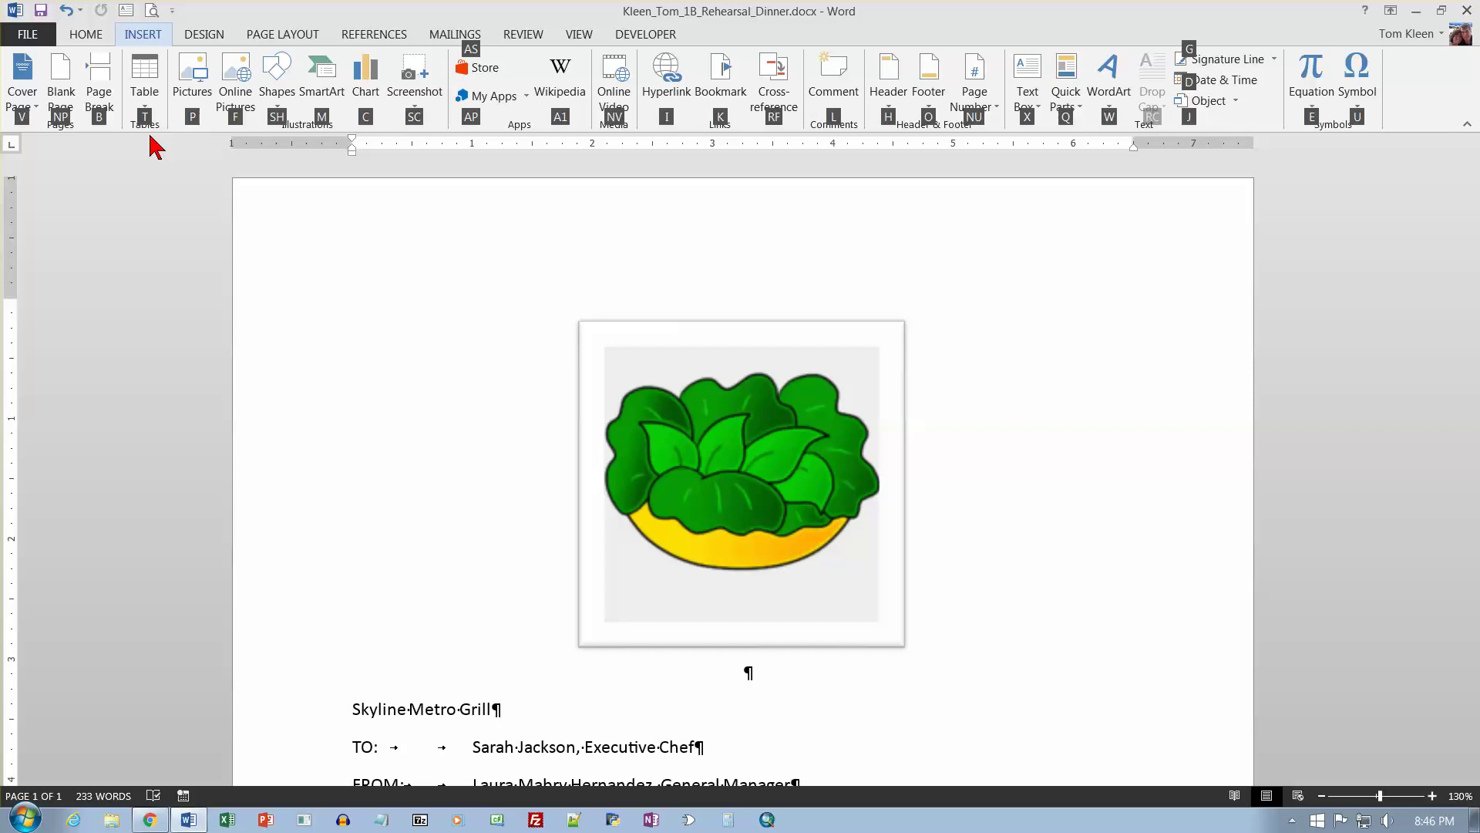
{"action": "key", "text": "Escape"}
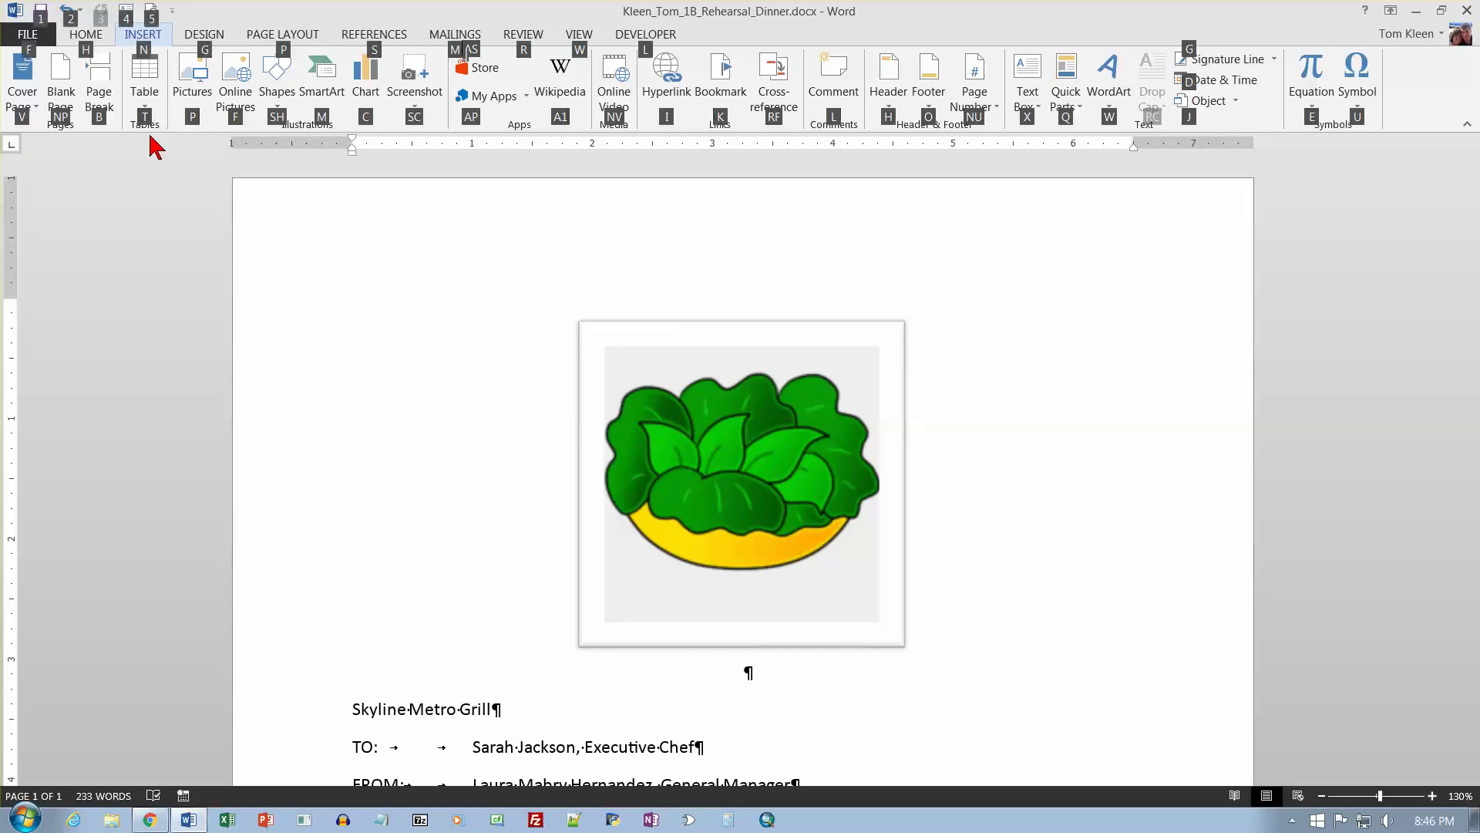
{"action": "key", "text": "Escape"}
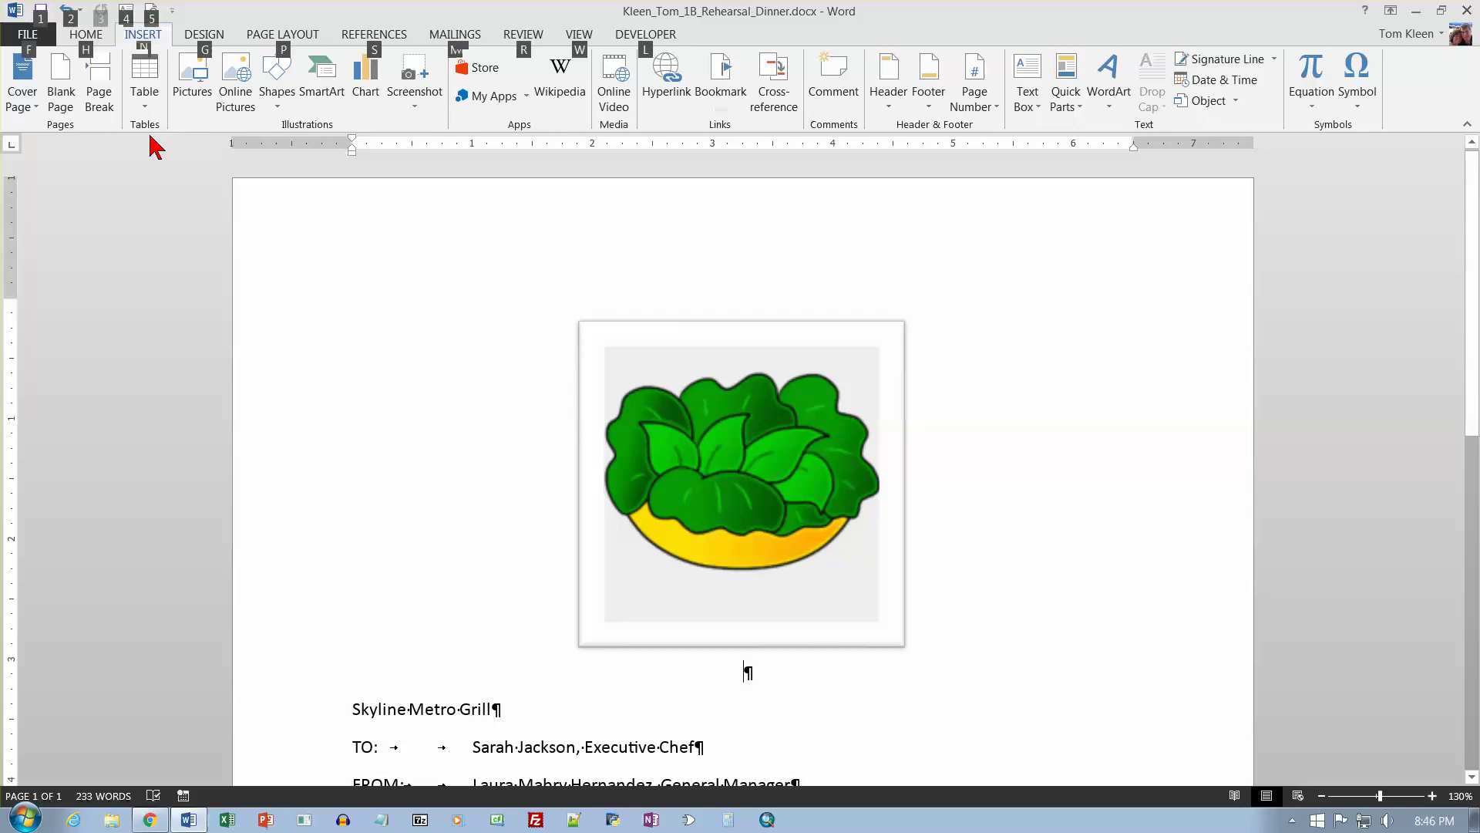
{"action": "key", "text": "n"}
{"action": "key", "text": "Escape"}
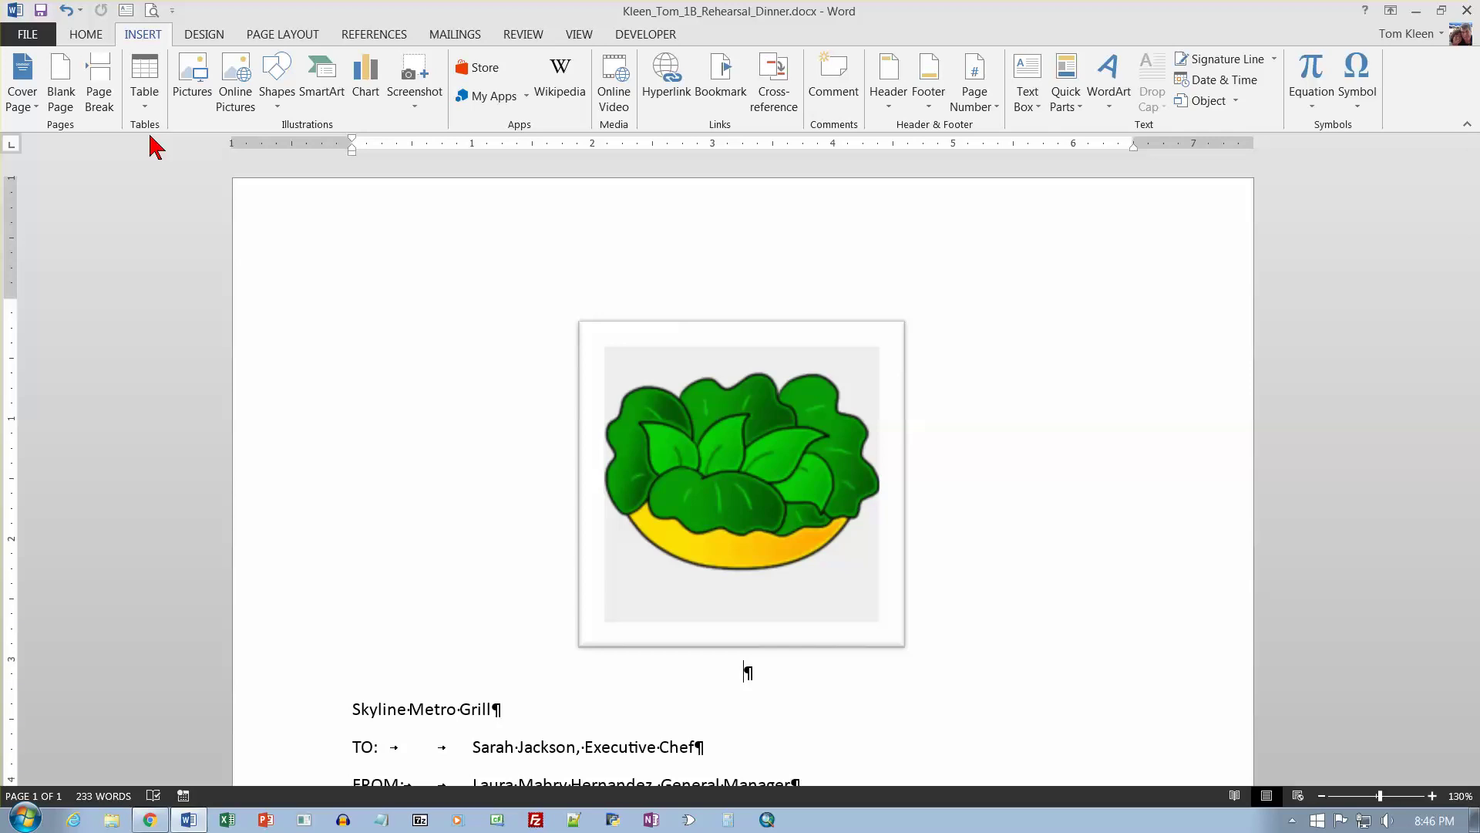
{"action": "right_click", "coordinate": [207, 45]}
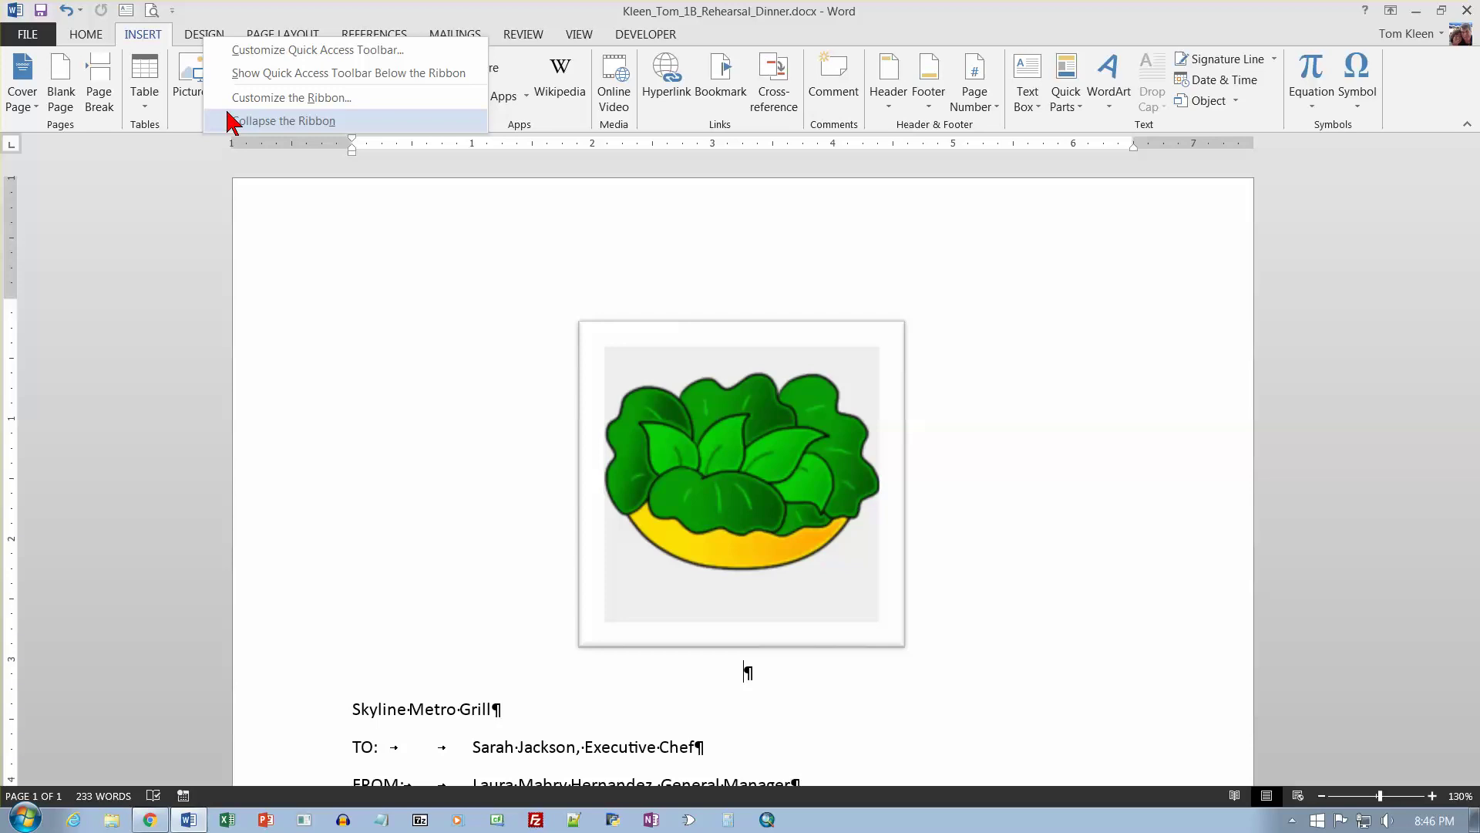
{"action": "left_click", "coordinate": [245, 124]}
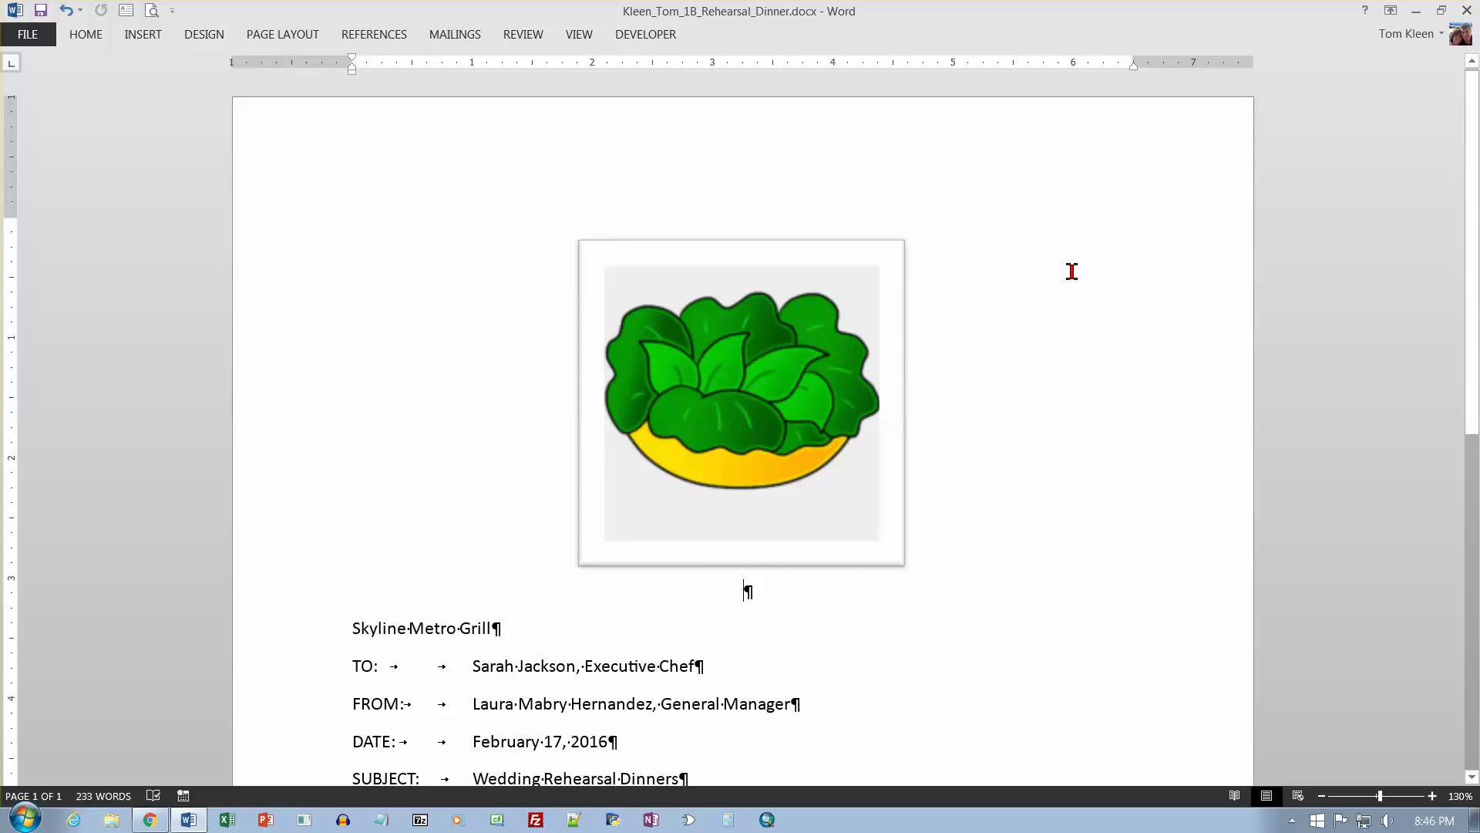
{"action": "left_click", "coordinate": [1392, 12]}
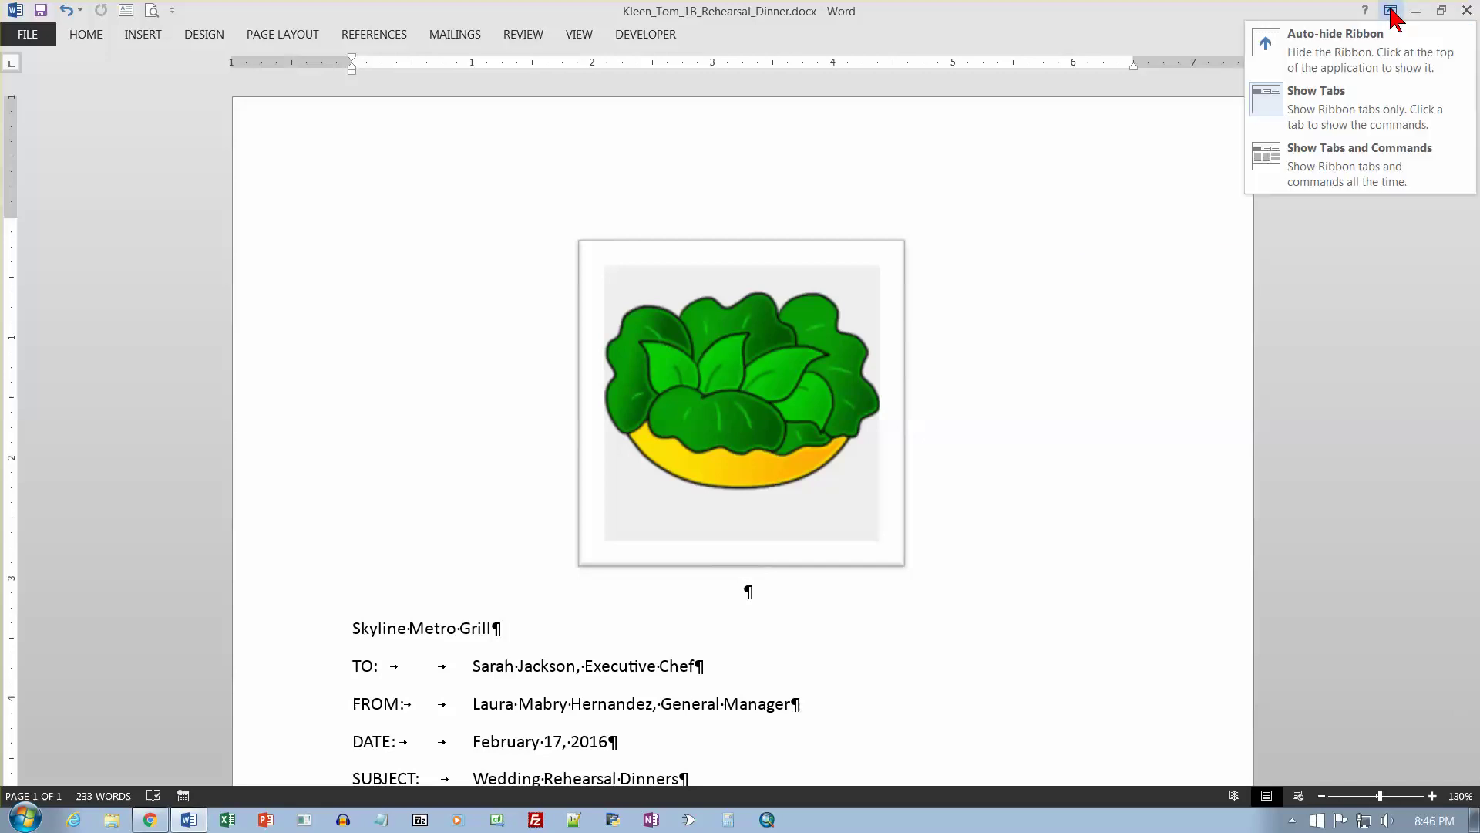
{"action": "left_click", "coordinate": [1347, 183]}
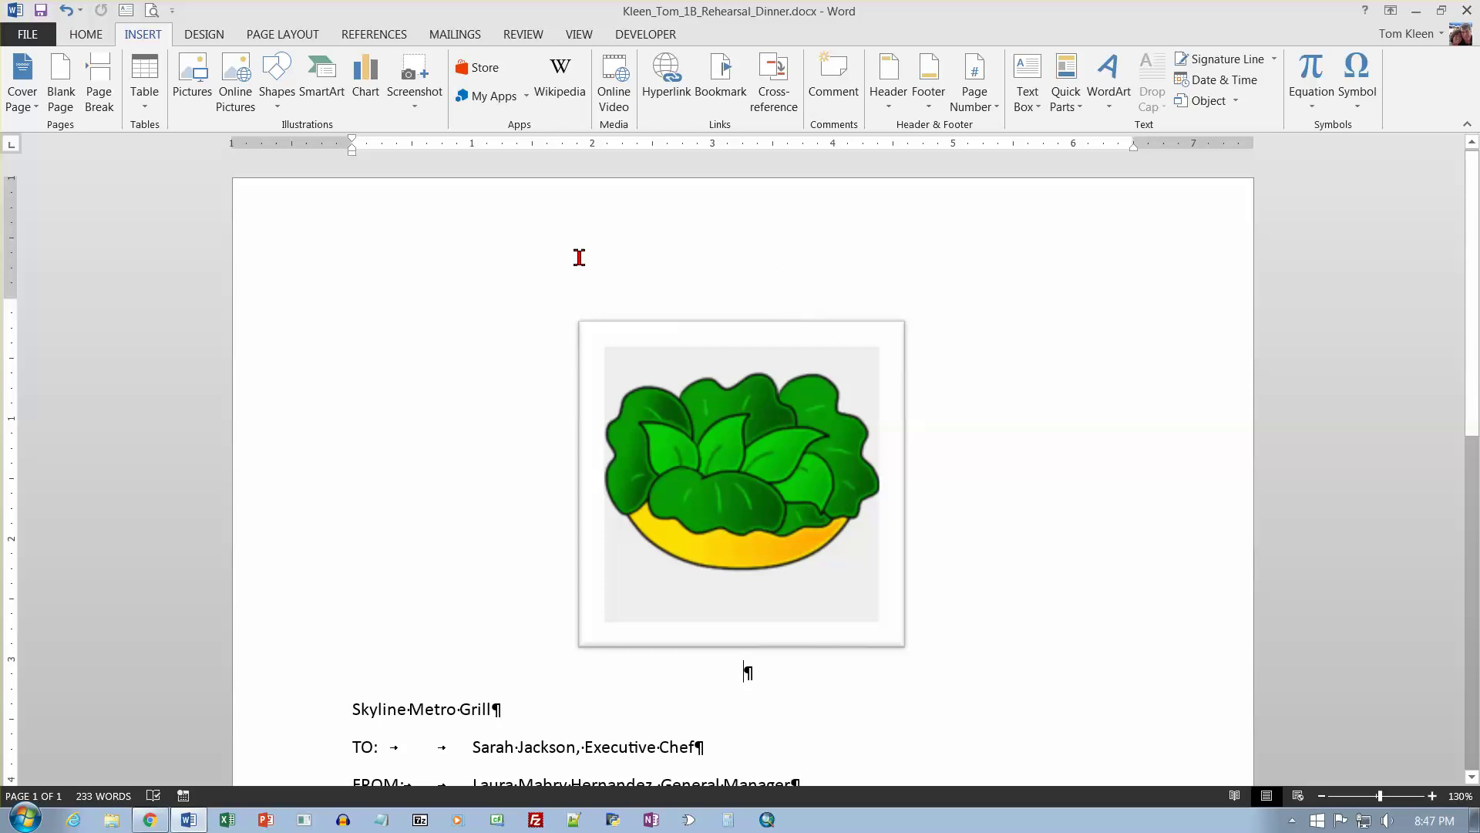
Change the memo's page orientation to Landscape.
{"action": "left_click", "coordinate": [272, 36]}
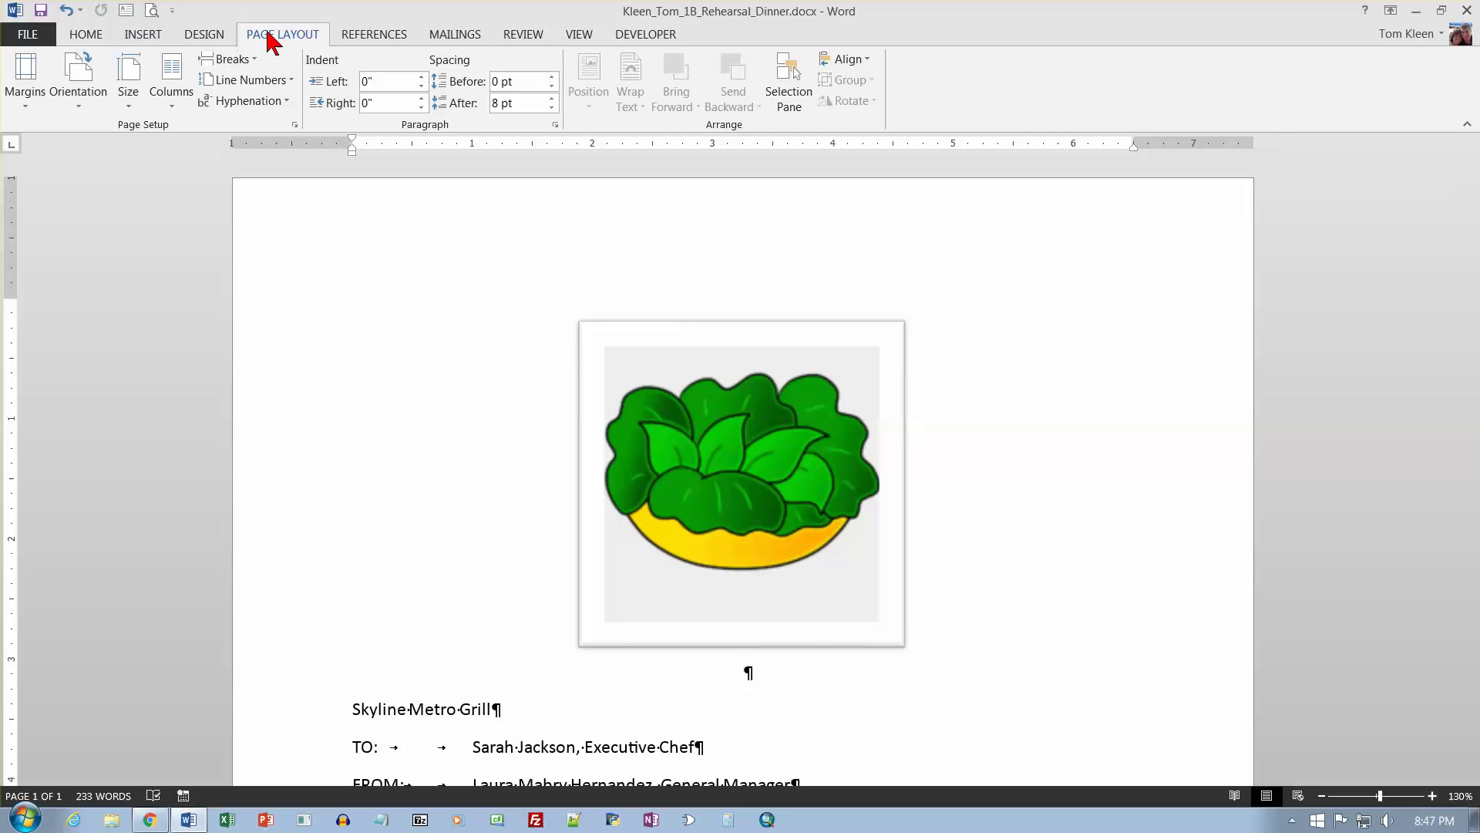
{"action": "left_click", "coordinate": [86, 104]}
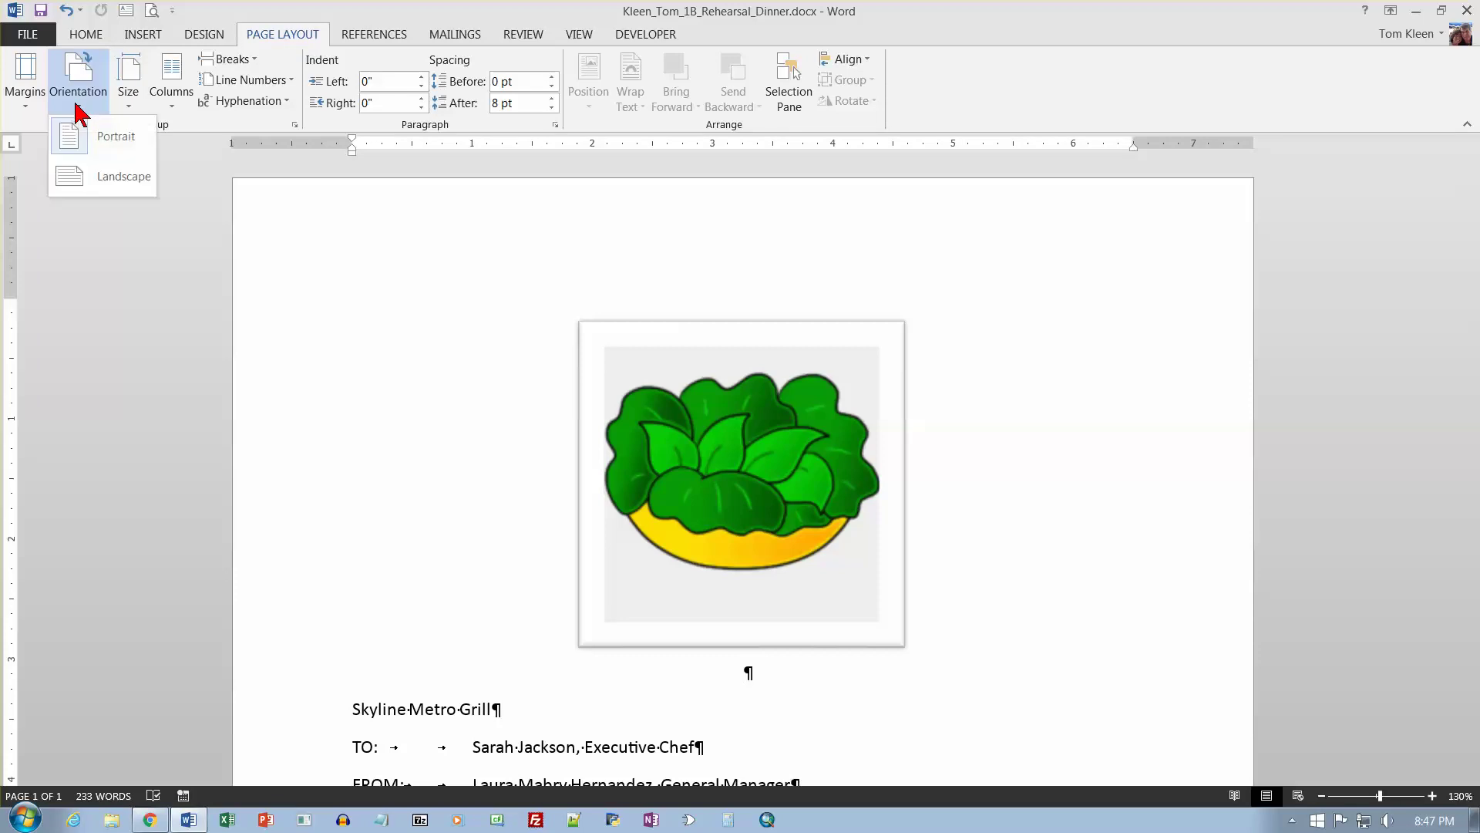
{"action": "left_click", "coordinate": [100, 184]}
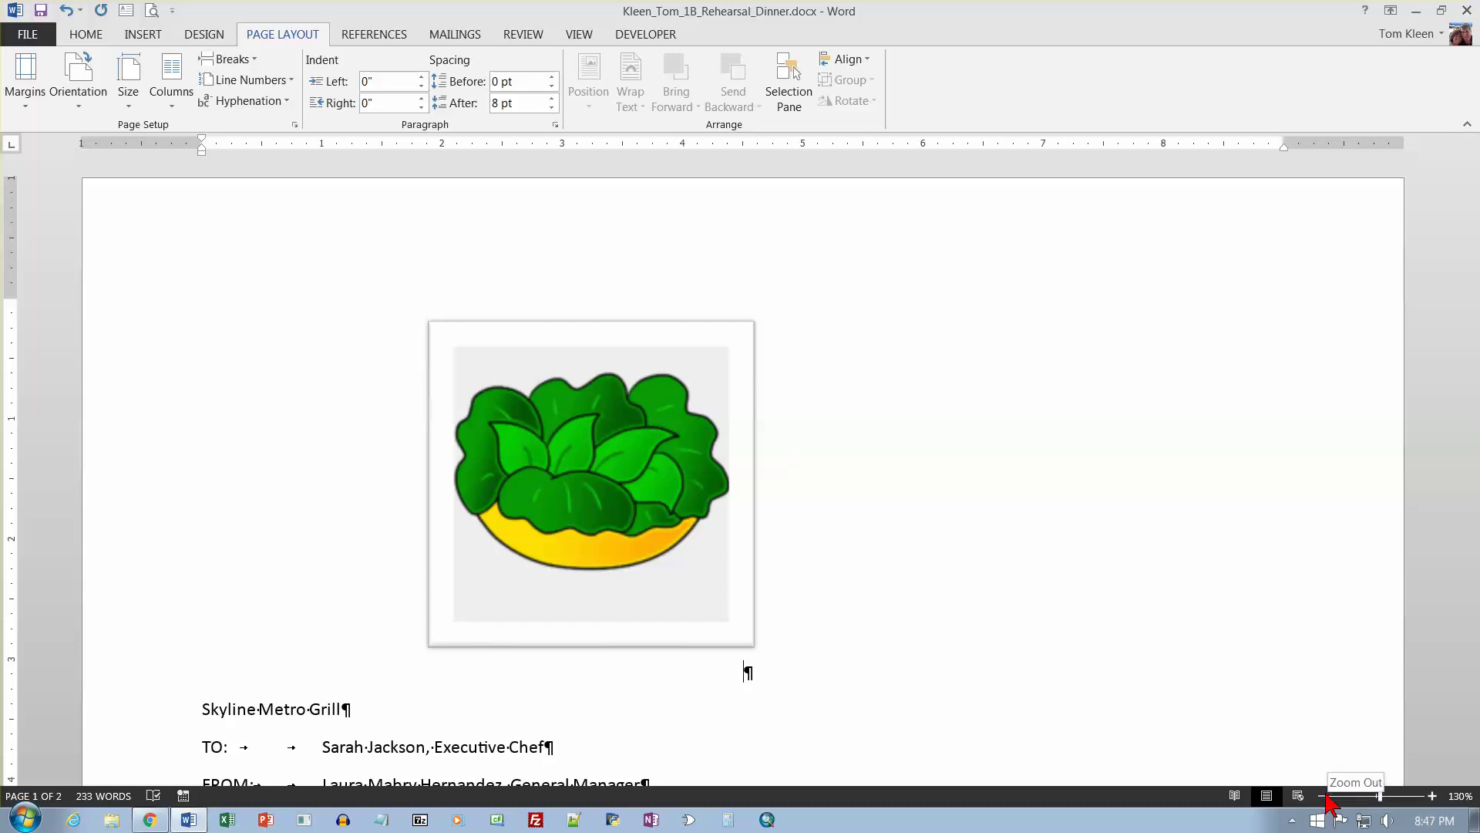
Zoom out to view both landscape pages and select the salad clip art.
{"action": "left_click", "coordinate": [1323, 795]}
{"action": "left_click", "coordinate": [1322, 796]}
{"action": "left_click", "coordinate": [1322, 796]}
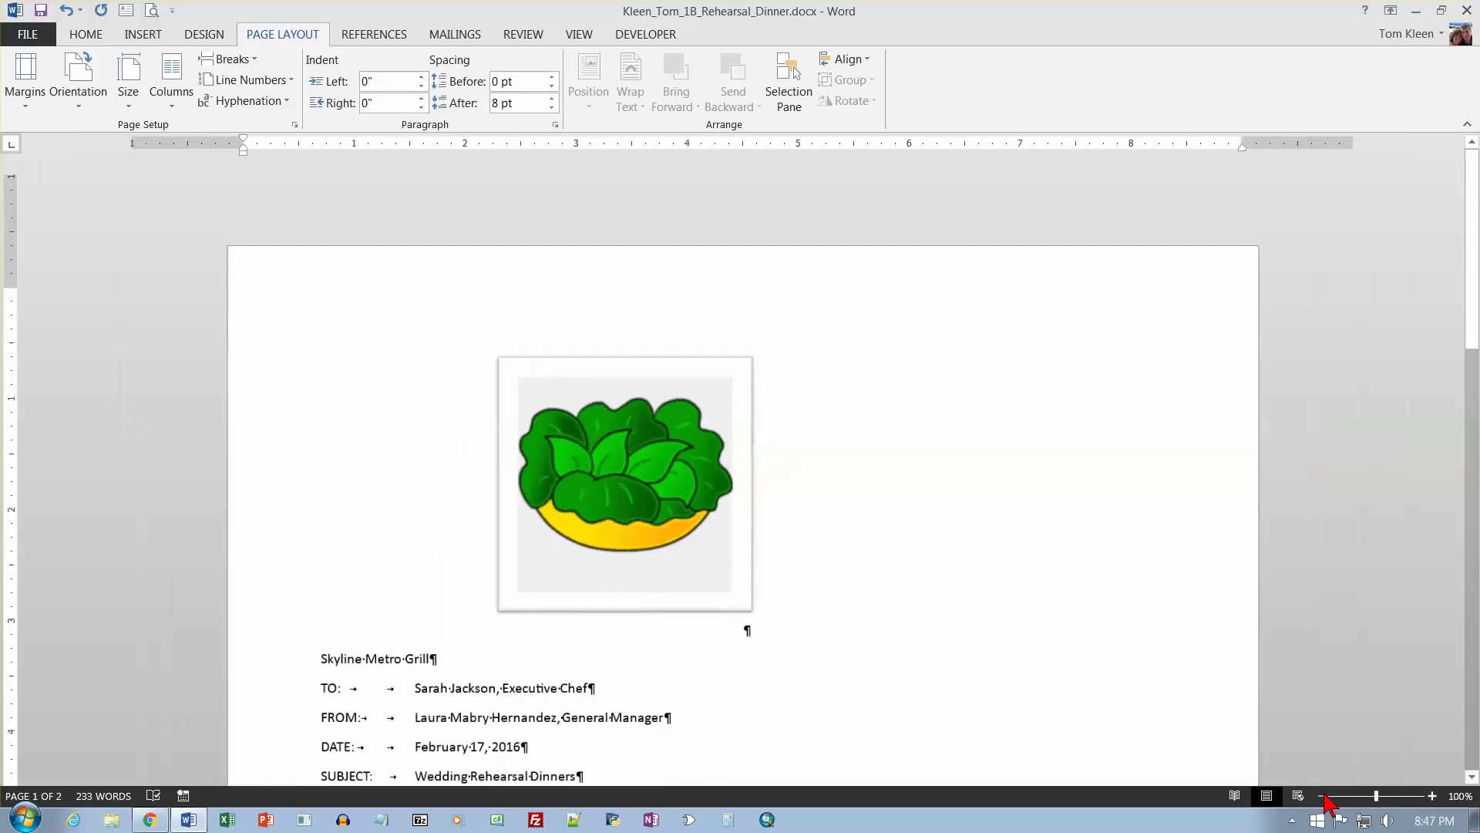
{"action": "left_click", "coordinate": [1322, 796]}
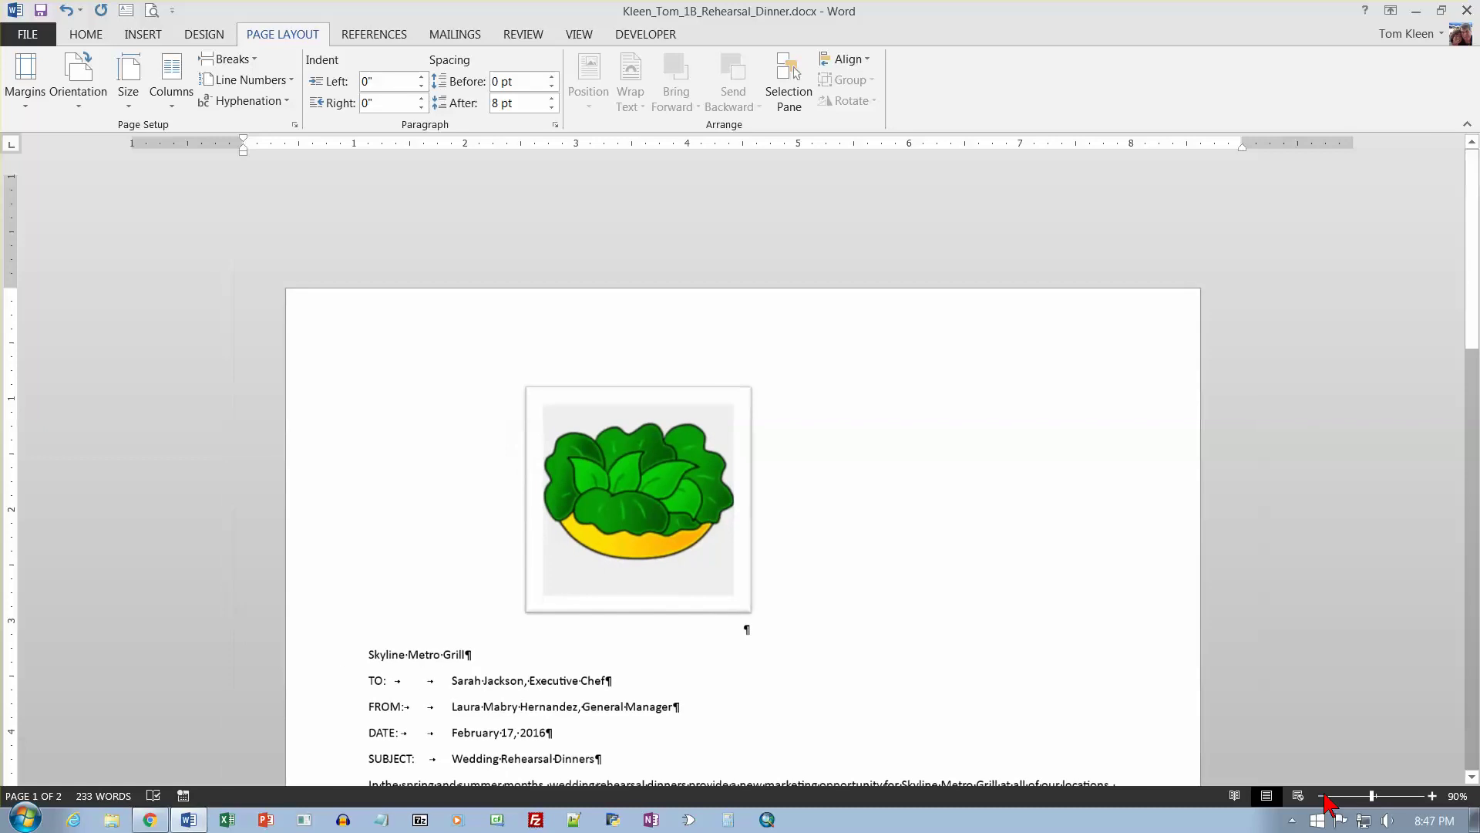
{"action": "left_click", "coordinate": [1322, 795]}
{"action": "left_click", "coordinate": [1322, 795]}
{"action": "left_click", "coordinate": [1322, 796]}
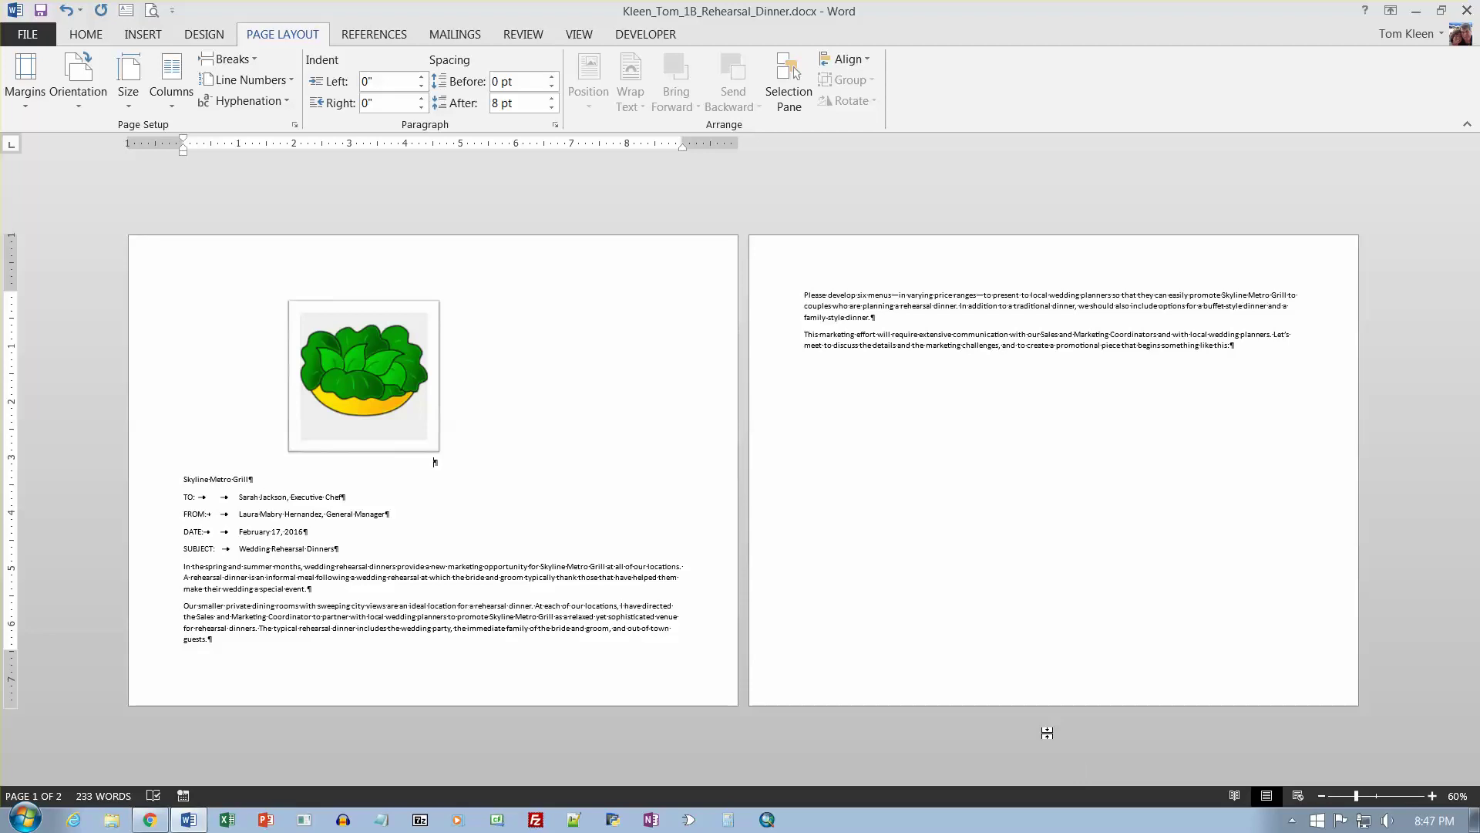
{"action": "left_click", "coordinate": [367, 337]}
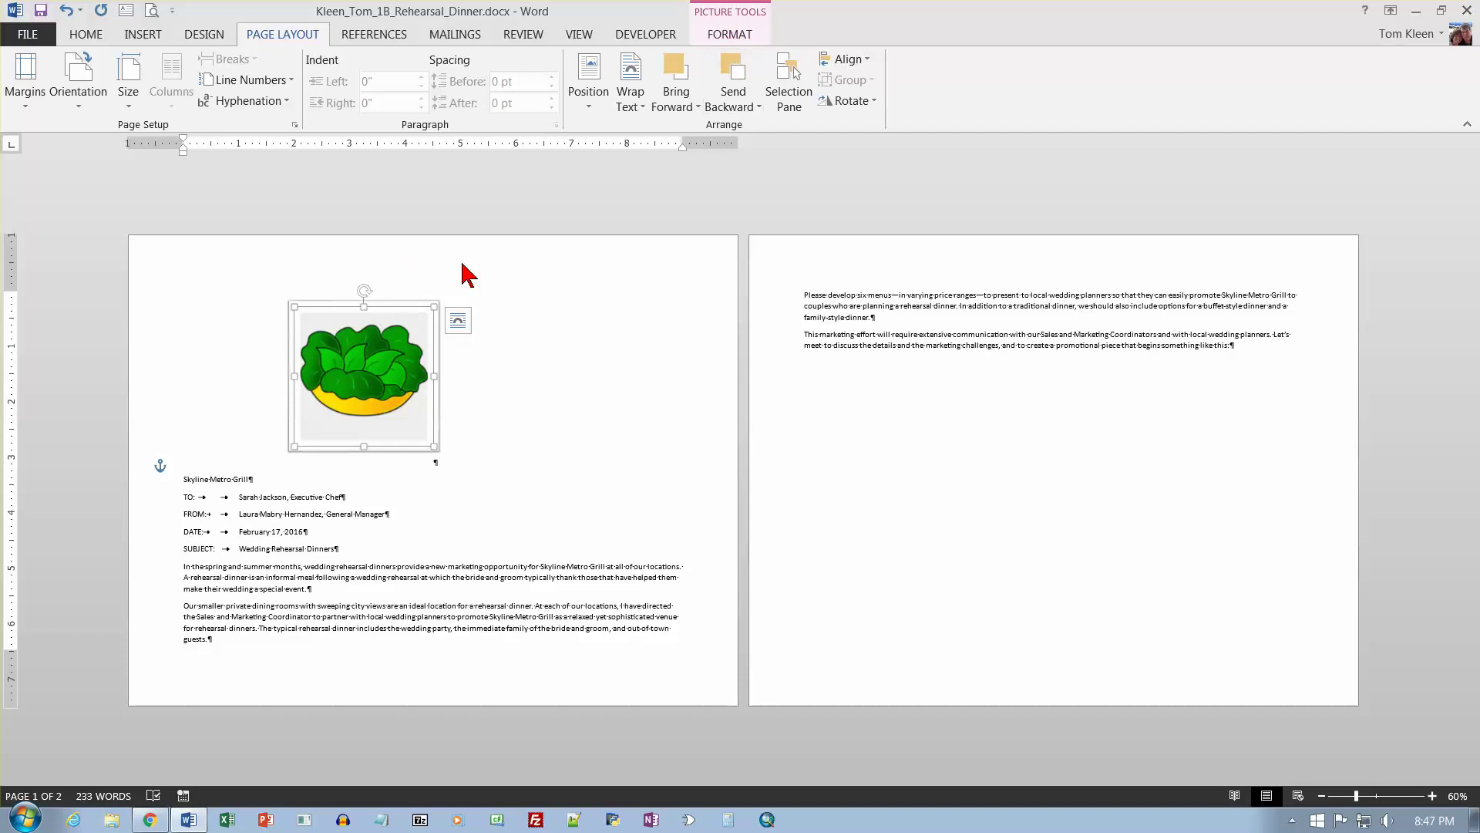
Use Align Center to centre the salad clip art across the landscape page.
{"action": "left_click", "coordinate": [726, 39]}
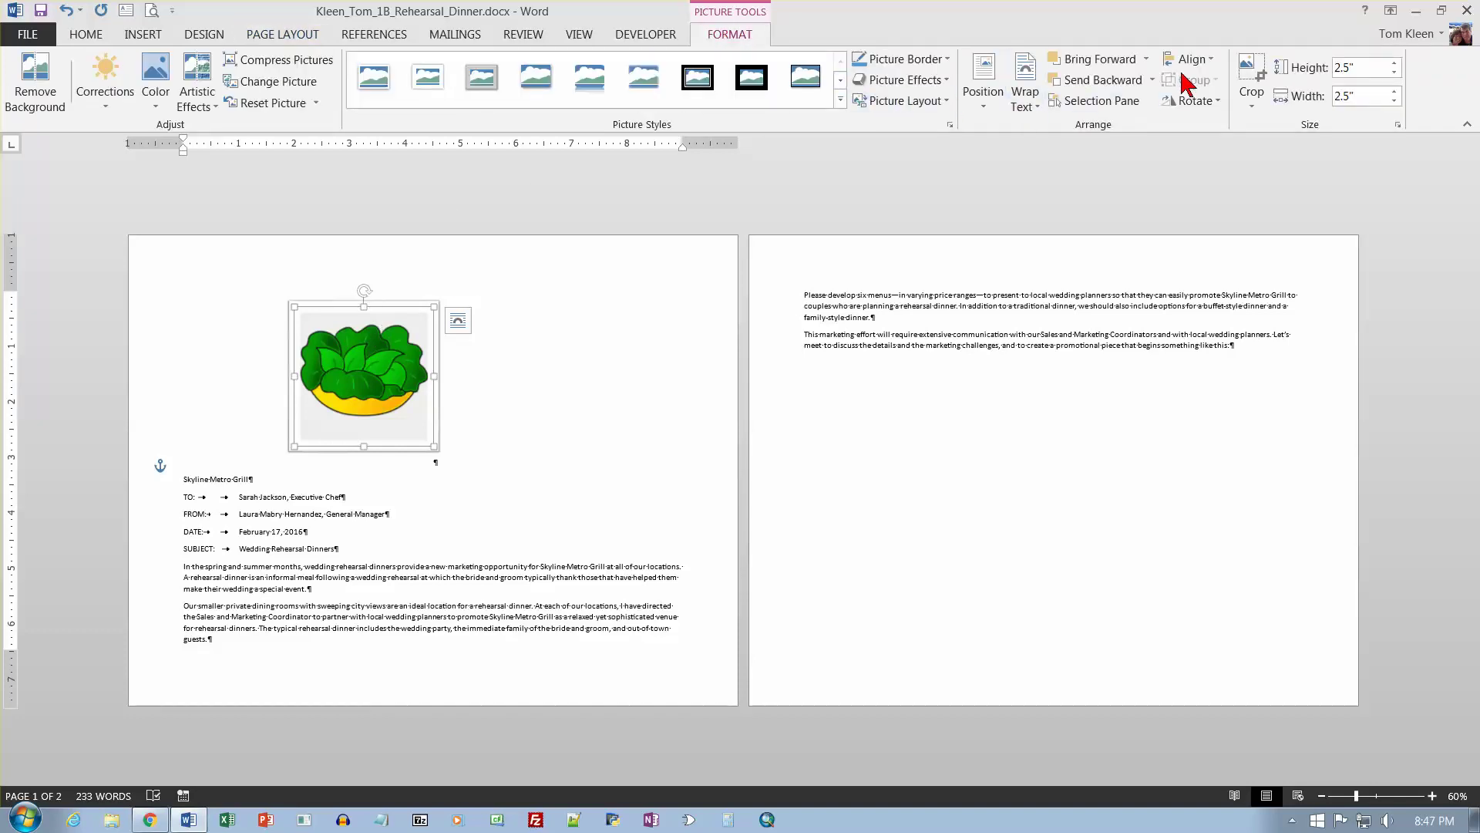
{"action": "left_click", "coordinate": [1202, 59]}
{"action": "left_click", "coordinate": [1215, 114]}
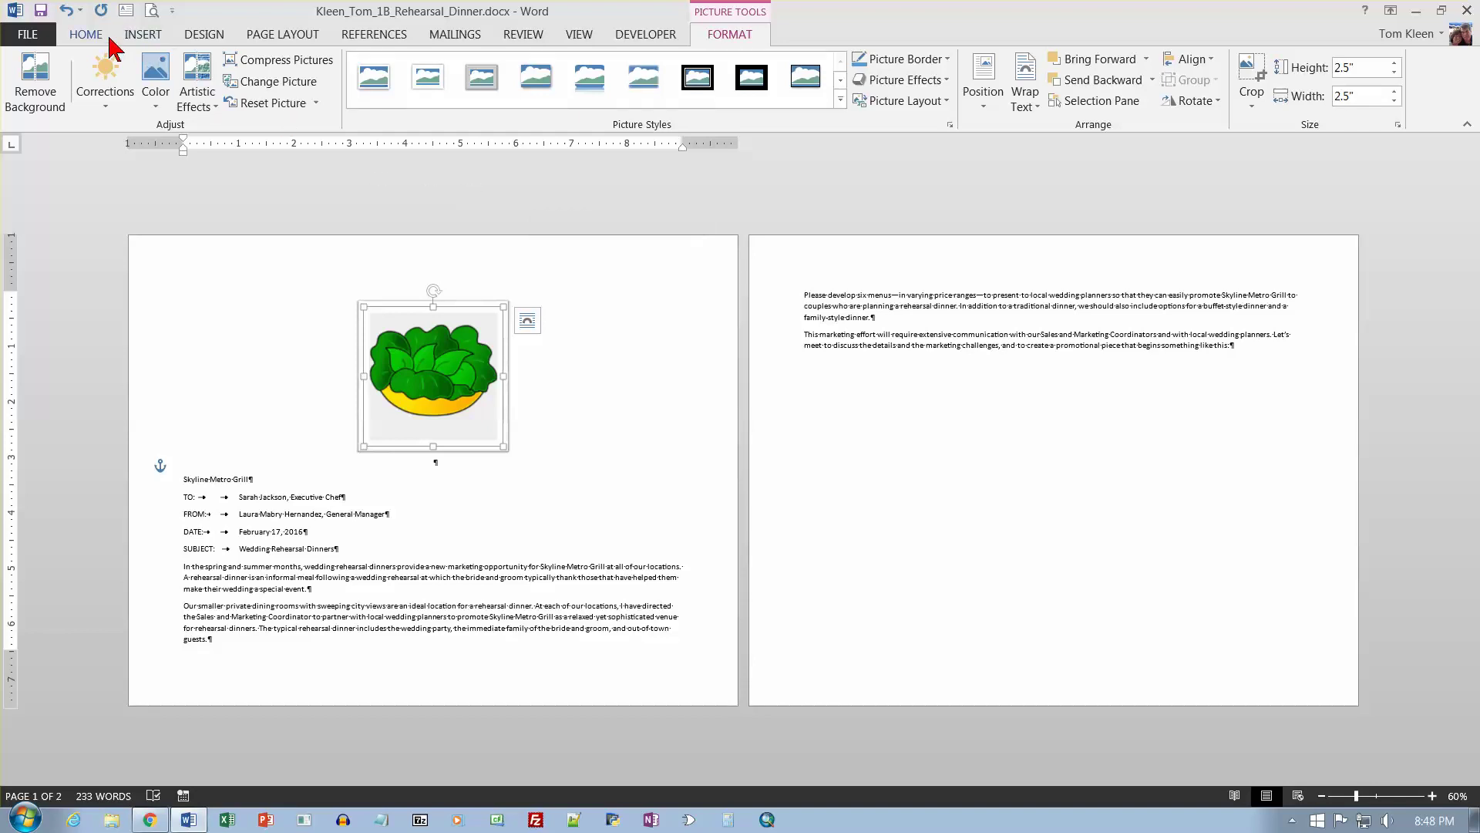
Return the memo's page orientation to Portrait.
{"action": "left_click", "coordinate": [266, 38]}
{"action": "left_click", "coordinate": [92, 108]}
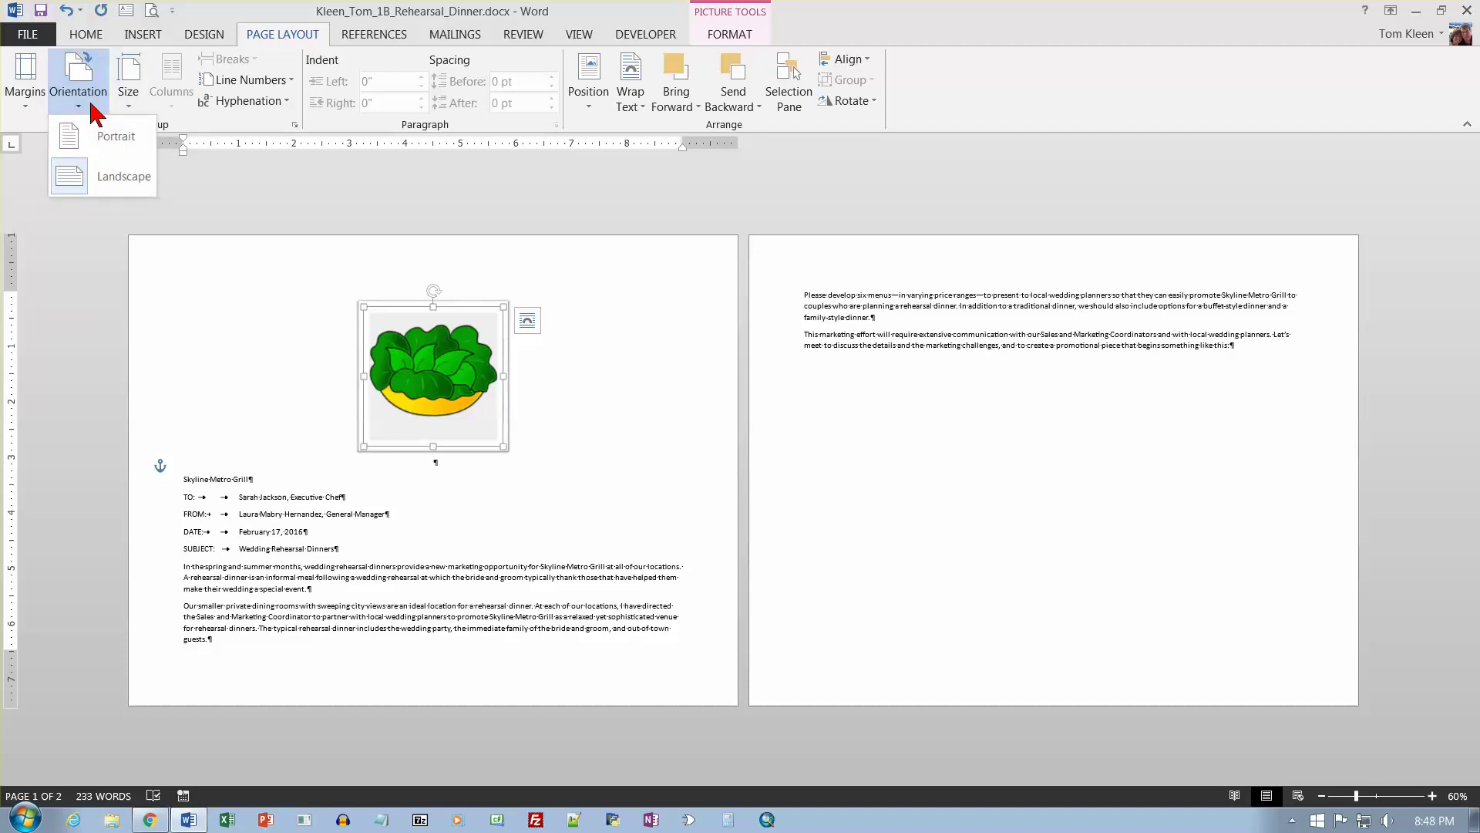
{"action": "key", "text": "Escape"}
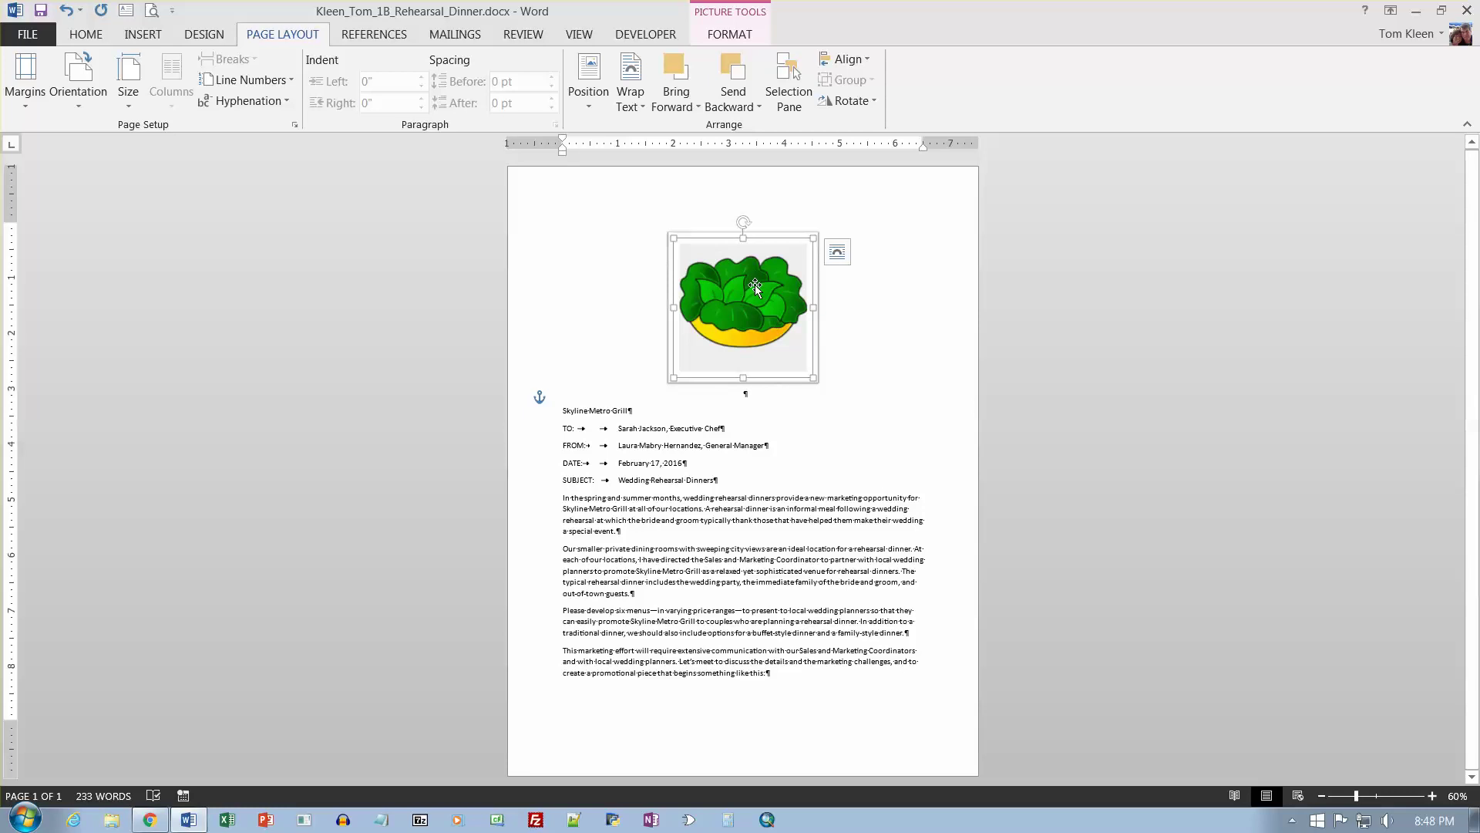
Save the memo, zoom back to 100%, and save it again.
{"action": "key", "text": "ctrl+s"}
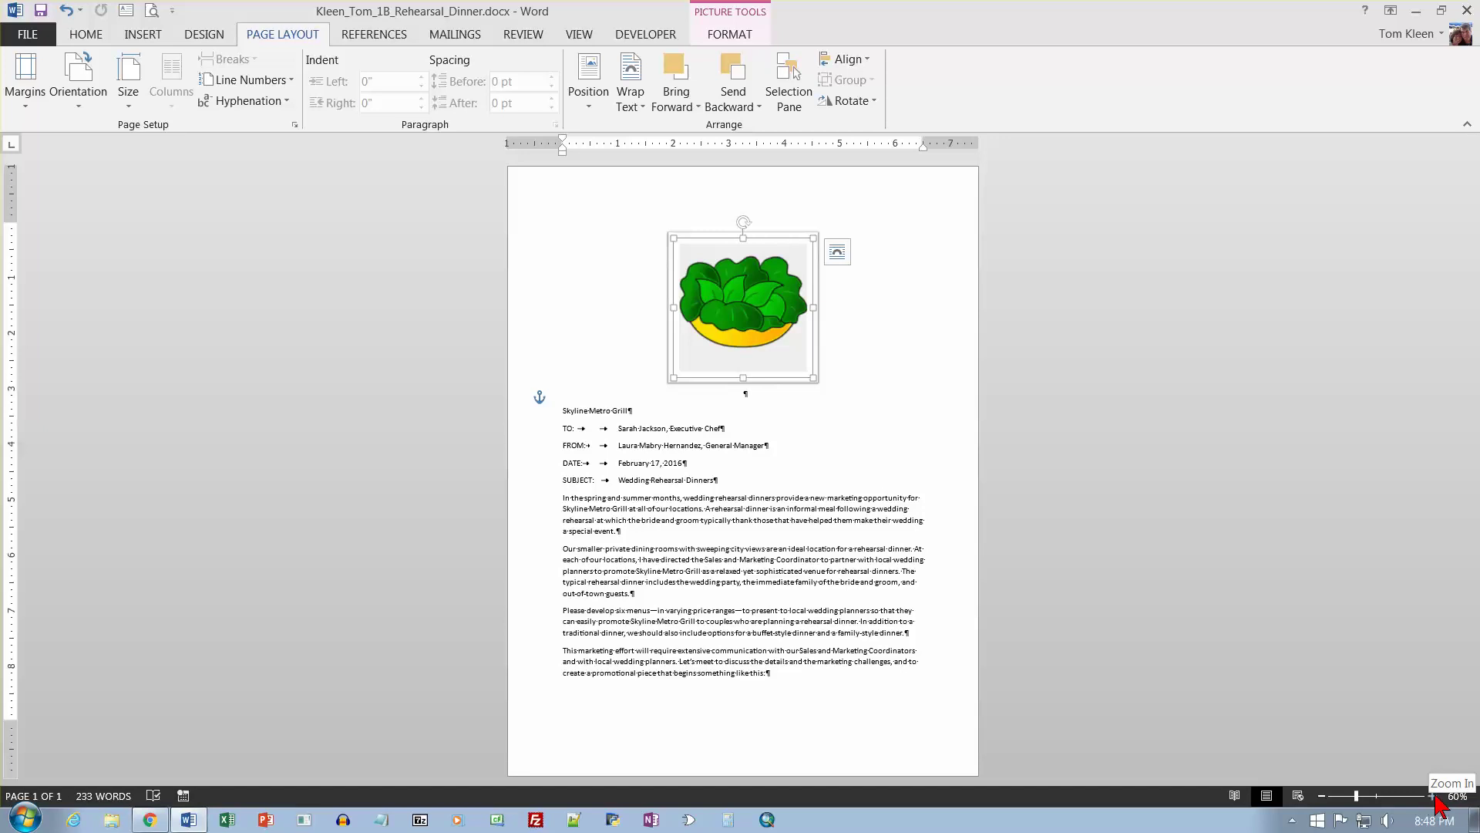
{"action": "left_click", "coordinate": [1432, 796]}
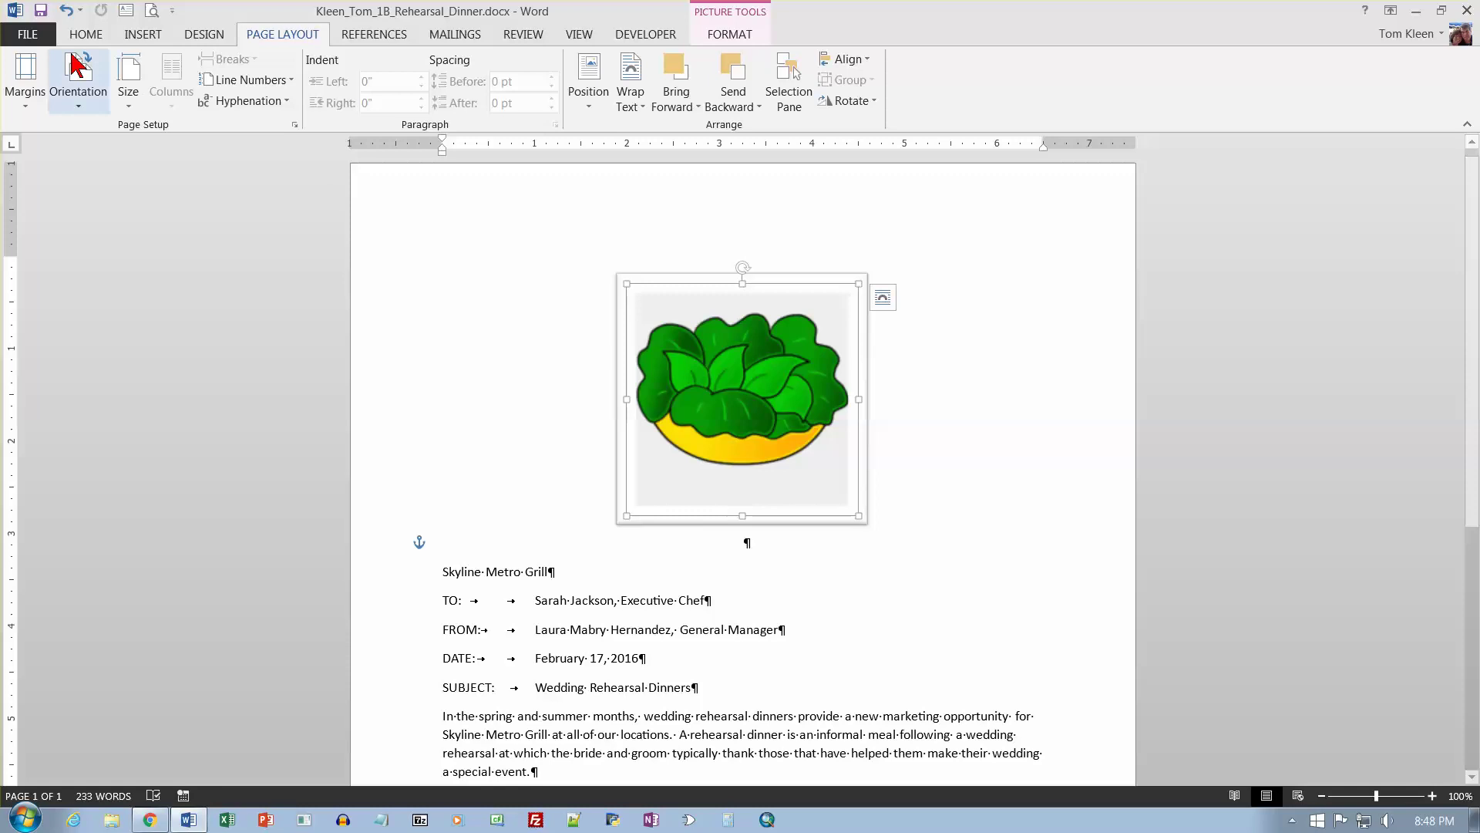
{"action": "left_click", "coordinate": [39, 10]}
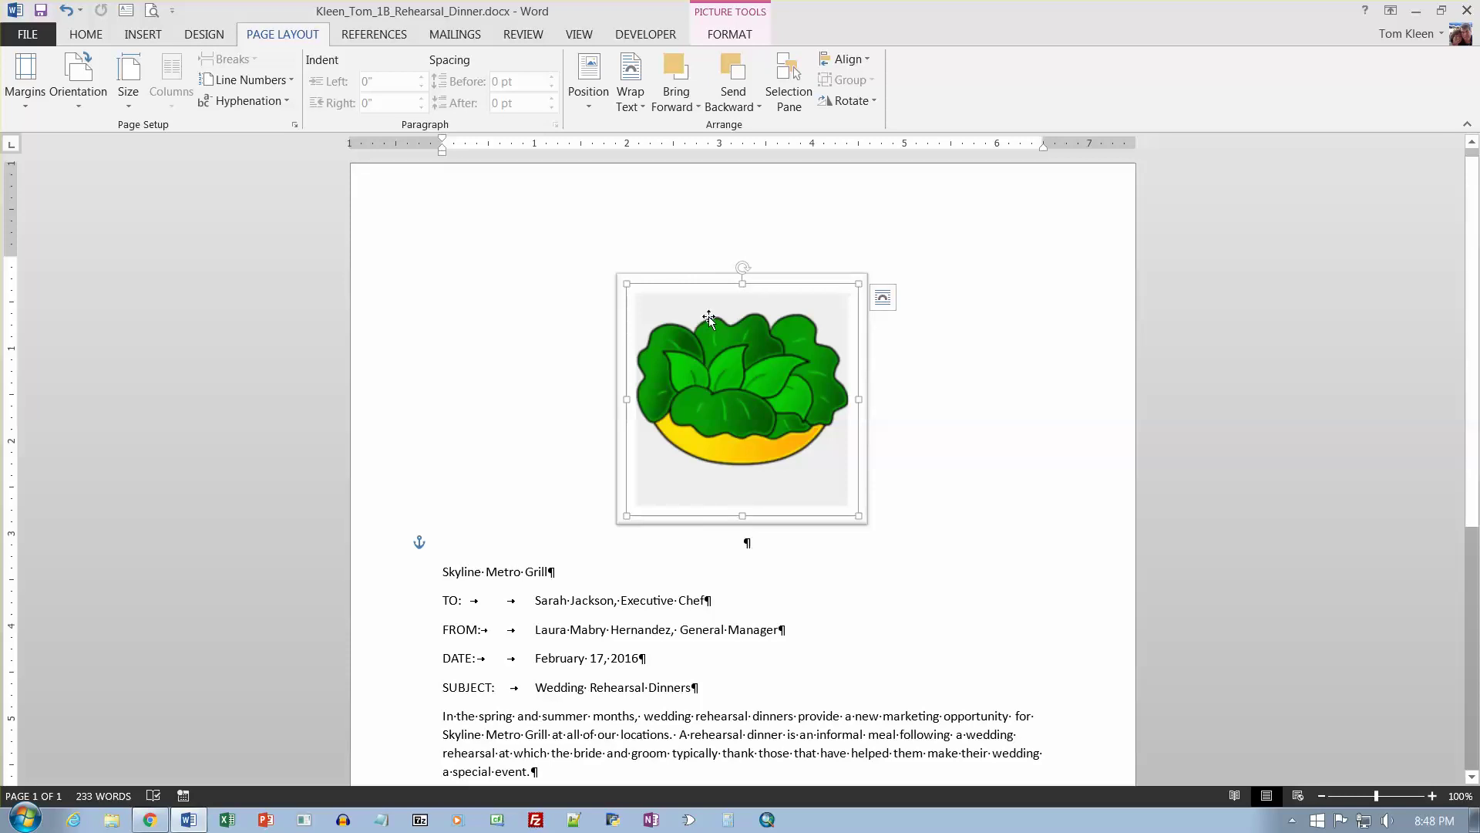
Select the Skyline Metro Grill line and center it.
{"action": "left_click", "coordinate": [432, 569]}
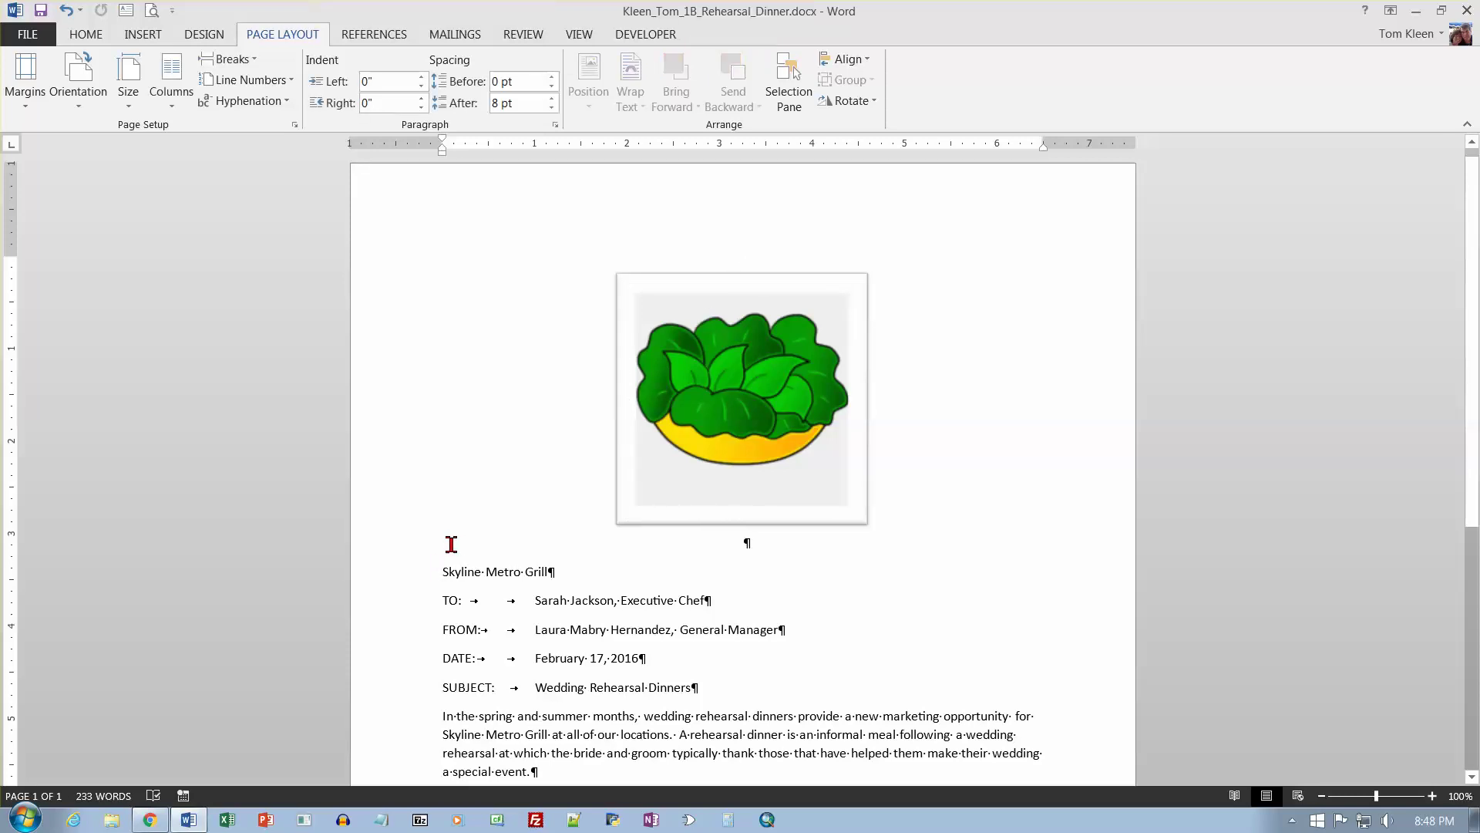
{"action": "left_click", "coordinate": [366, 581]}
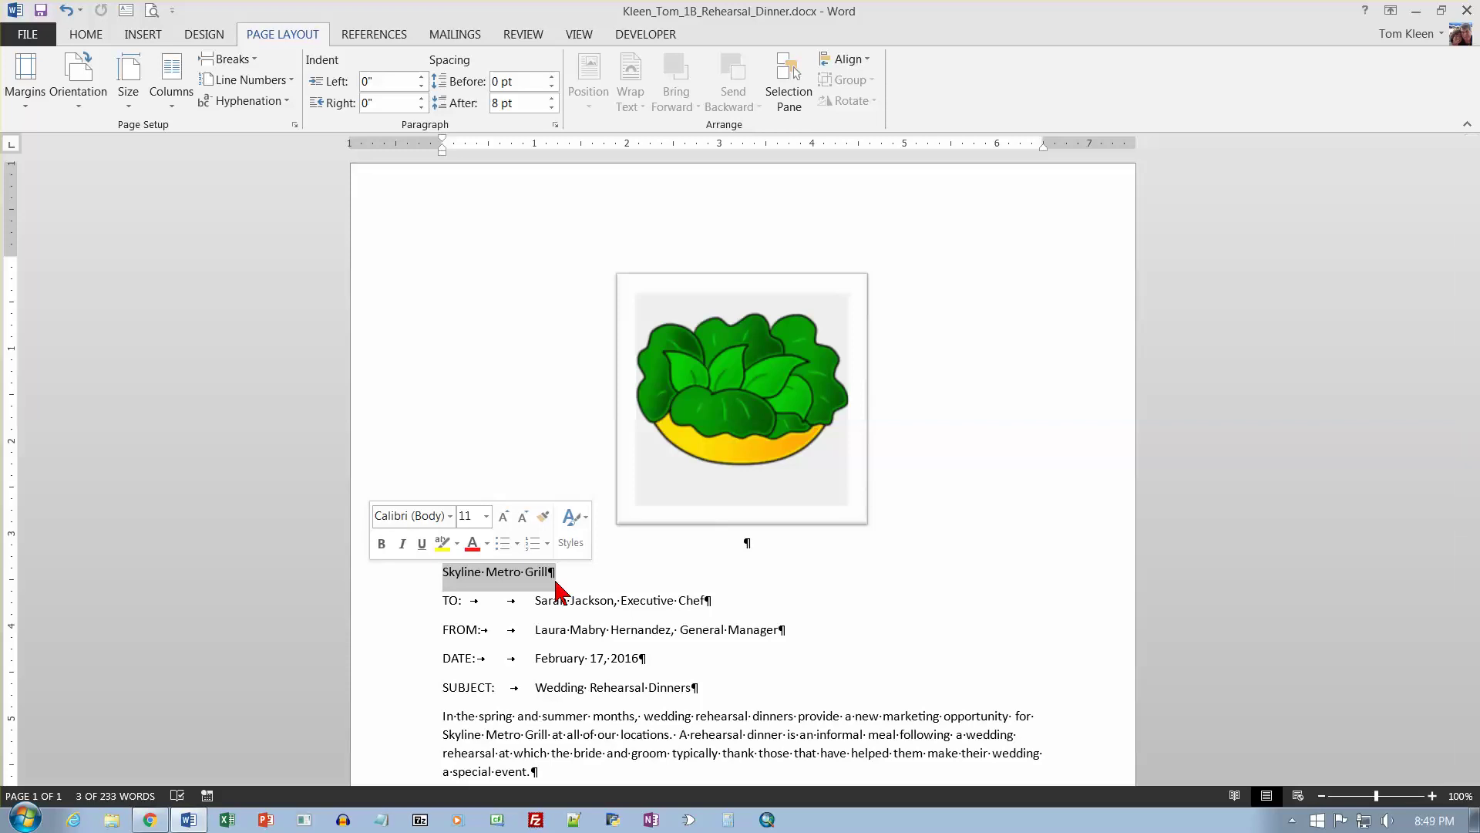
{"action": "left_click", "coordinate": [96, 37]}
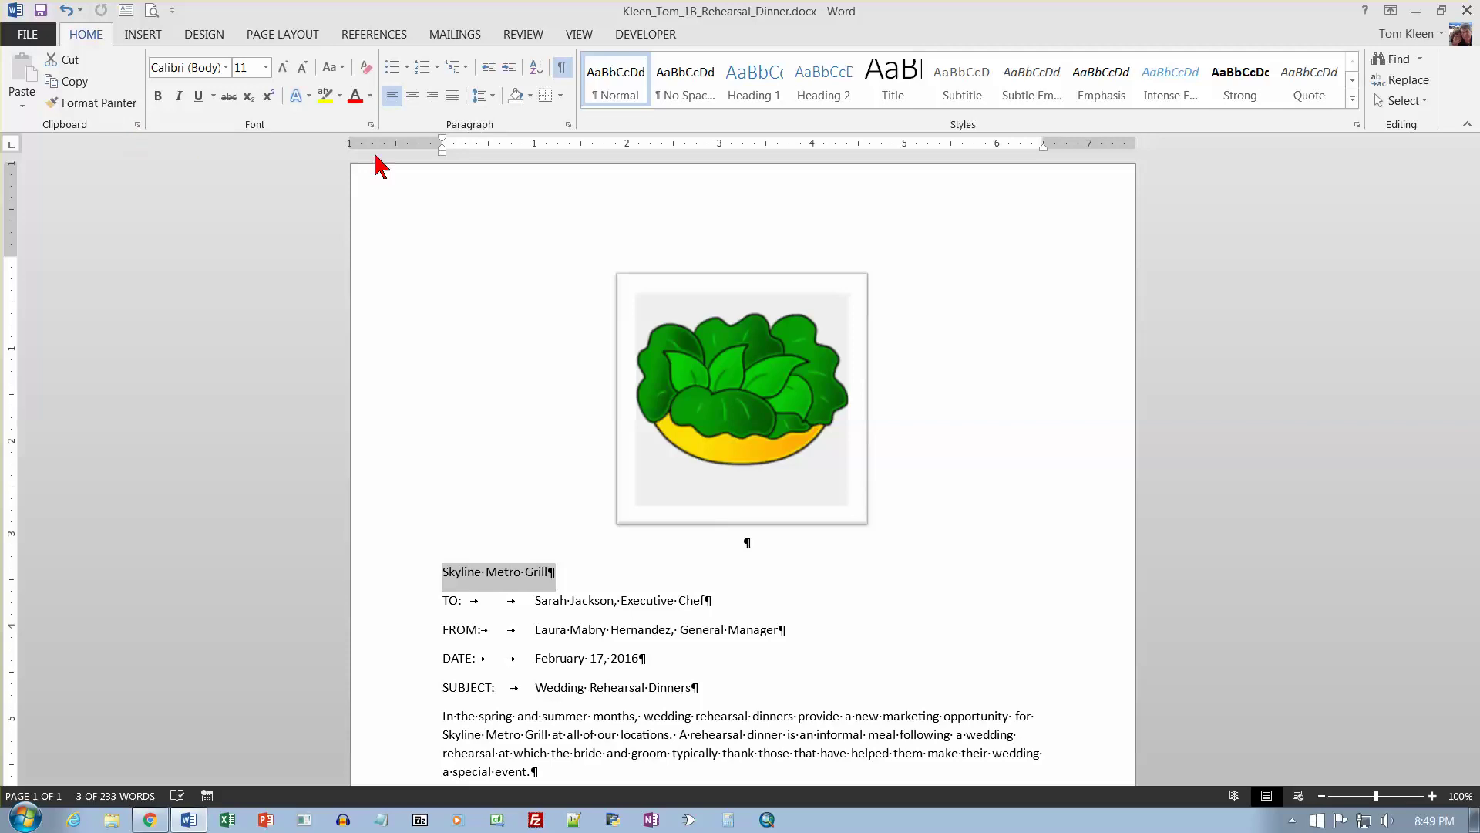
{"action": "left_click", "coordinate": [422, 107]}
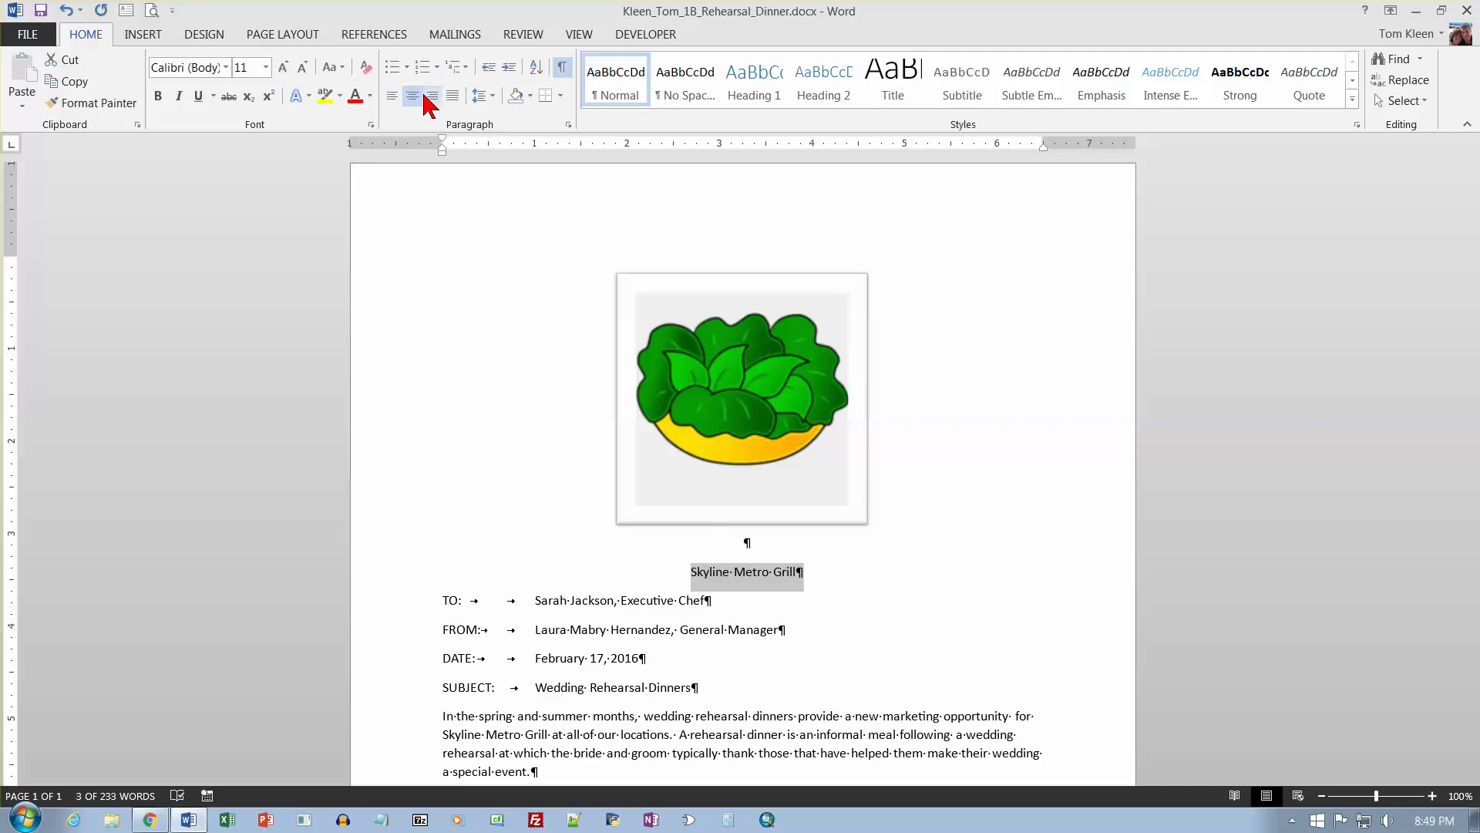
Set the heading font to Calibri Light (Headings) after trying Cambria.
{"action": "left_click", "coordinate": [226, 68]}
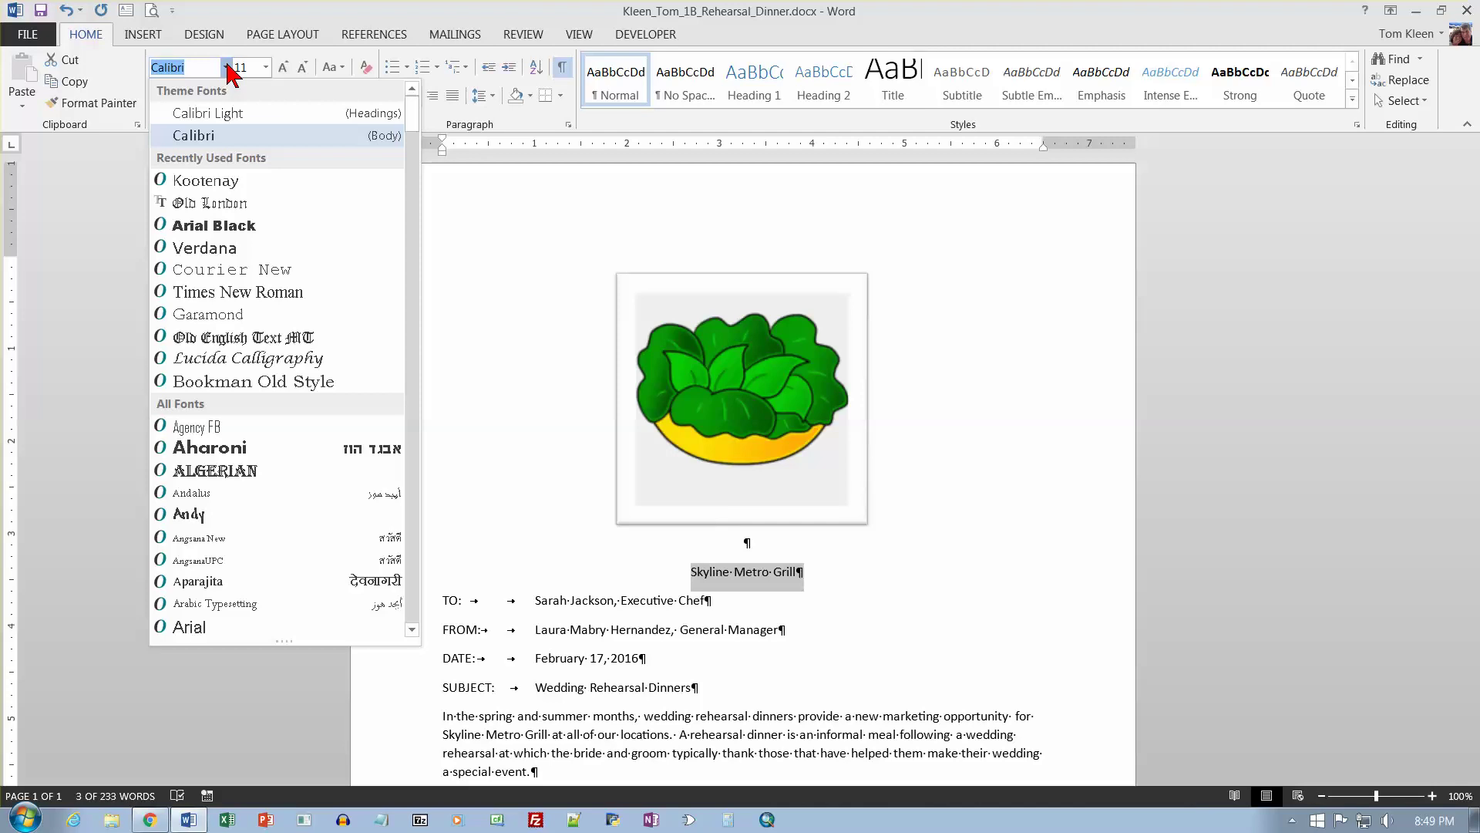
{"action": "left_click", "coordinate": [411, 174]}
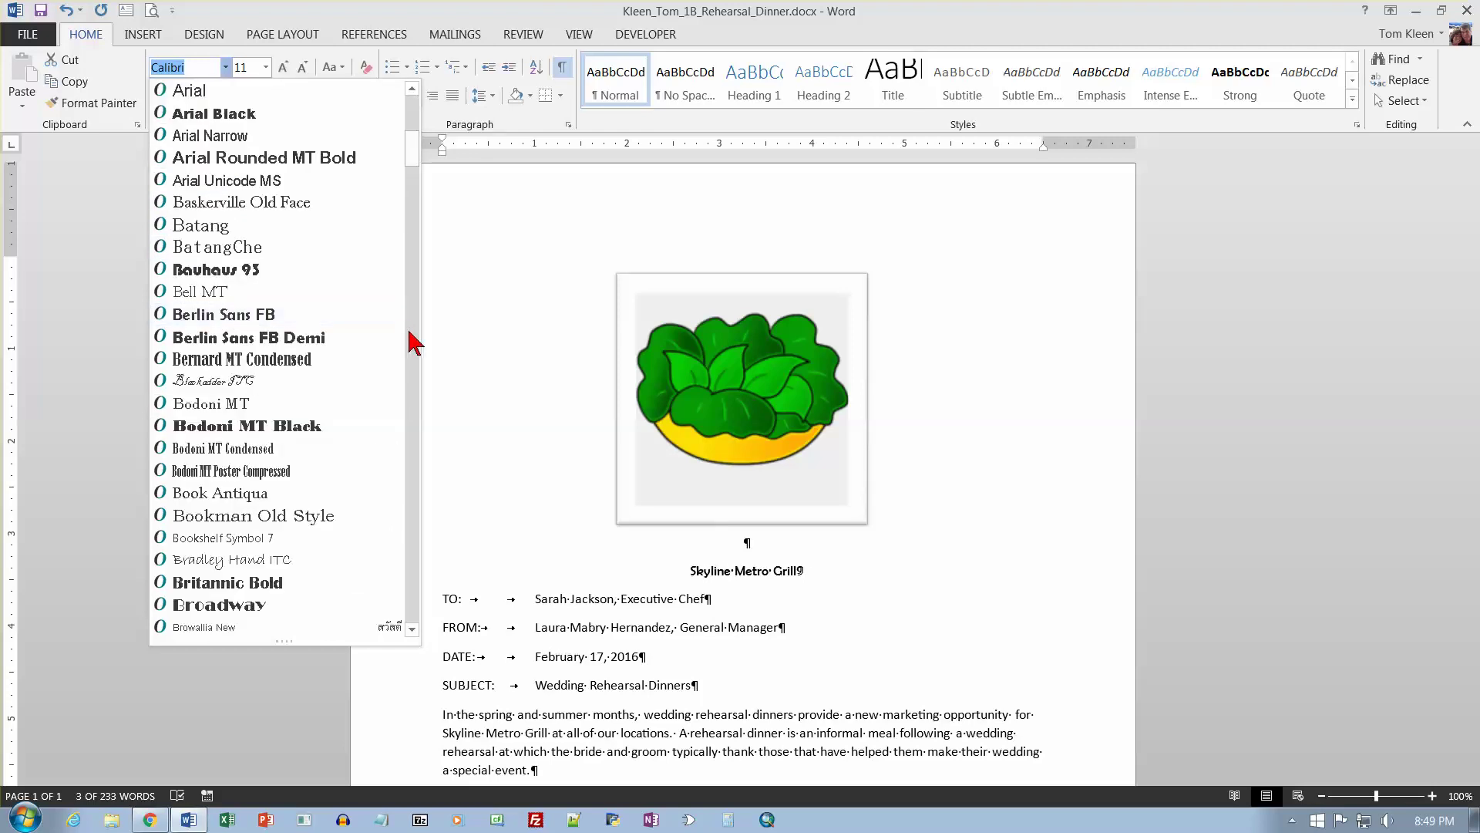
{"action": "left_click", "coordinate": [410, 333]}
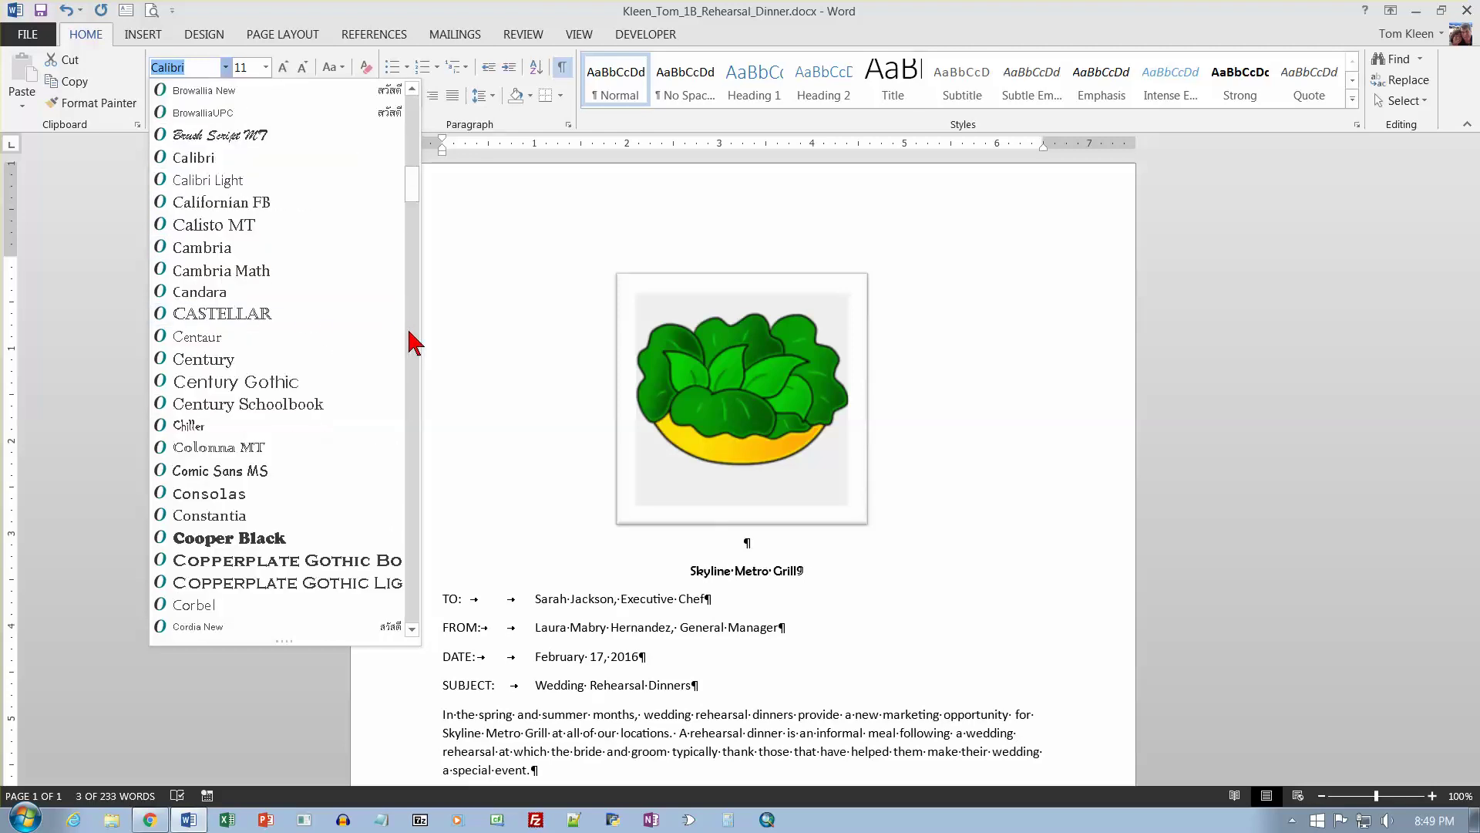
{"action": "left_click", "coordinate": [203, 248]}
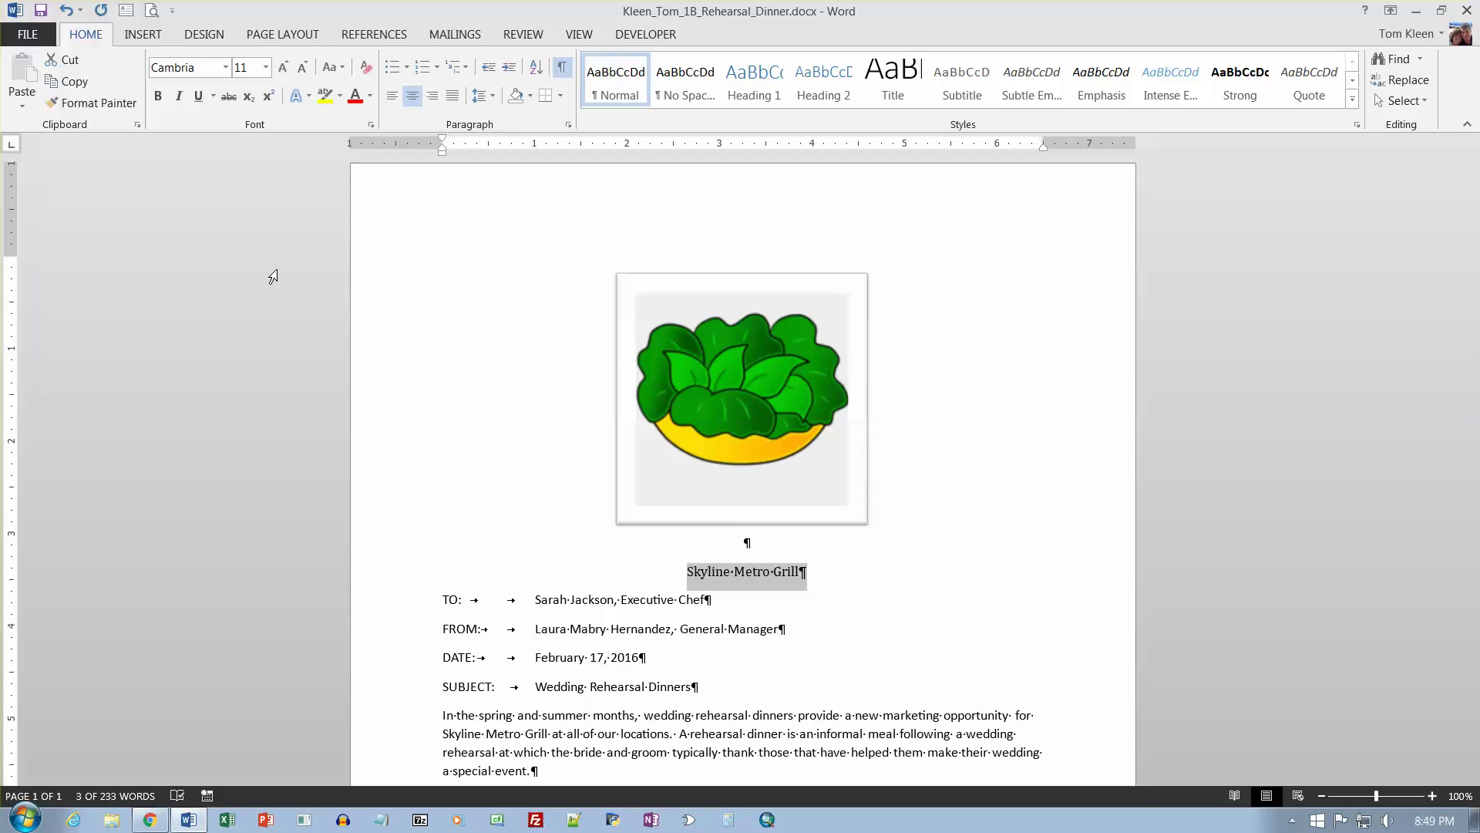
{"action": "left_click", "coordinate": [226, 68]}
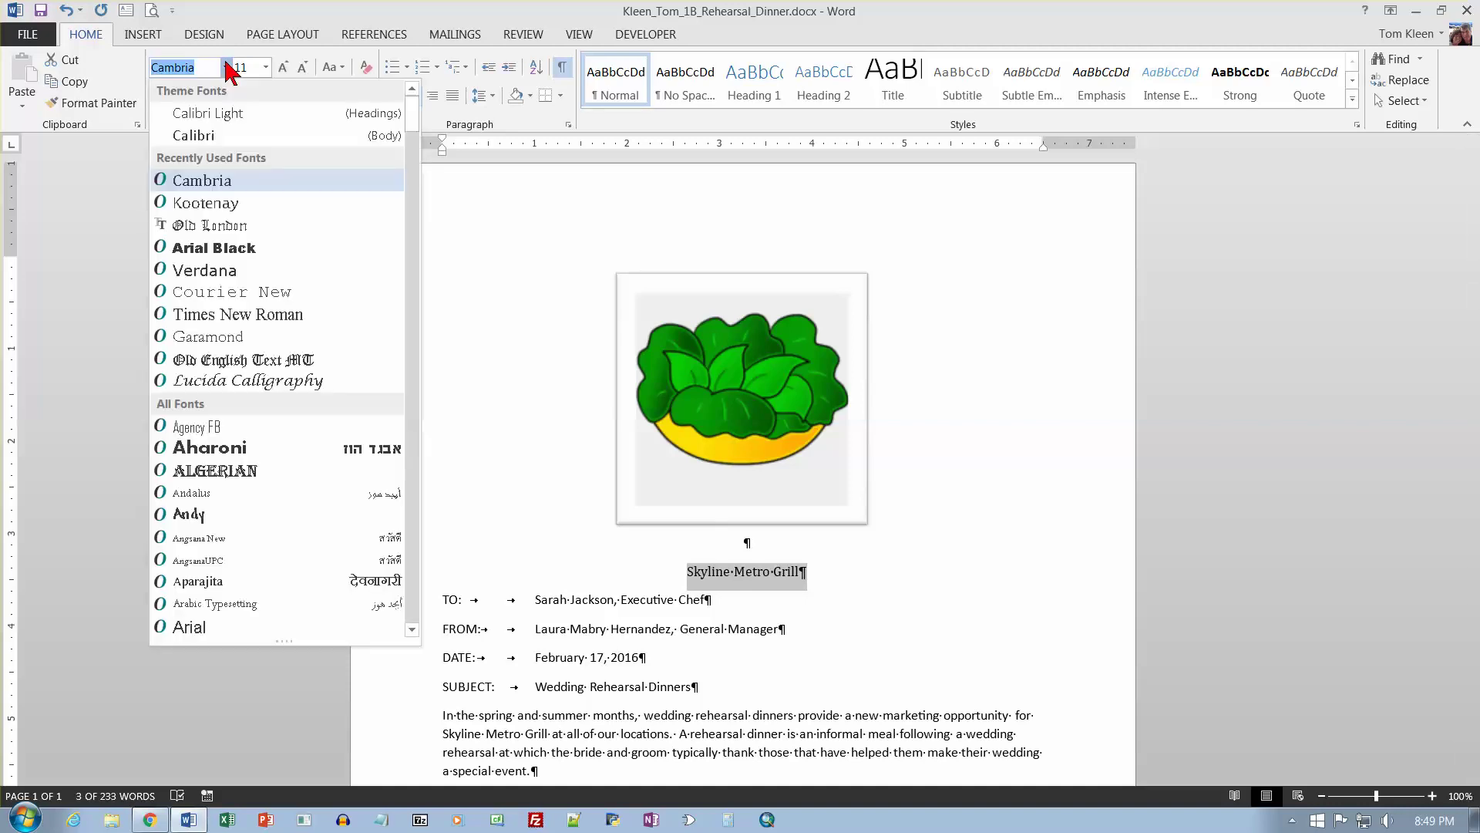
{"action": "left_click", "coordinate": [230, 115]}
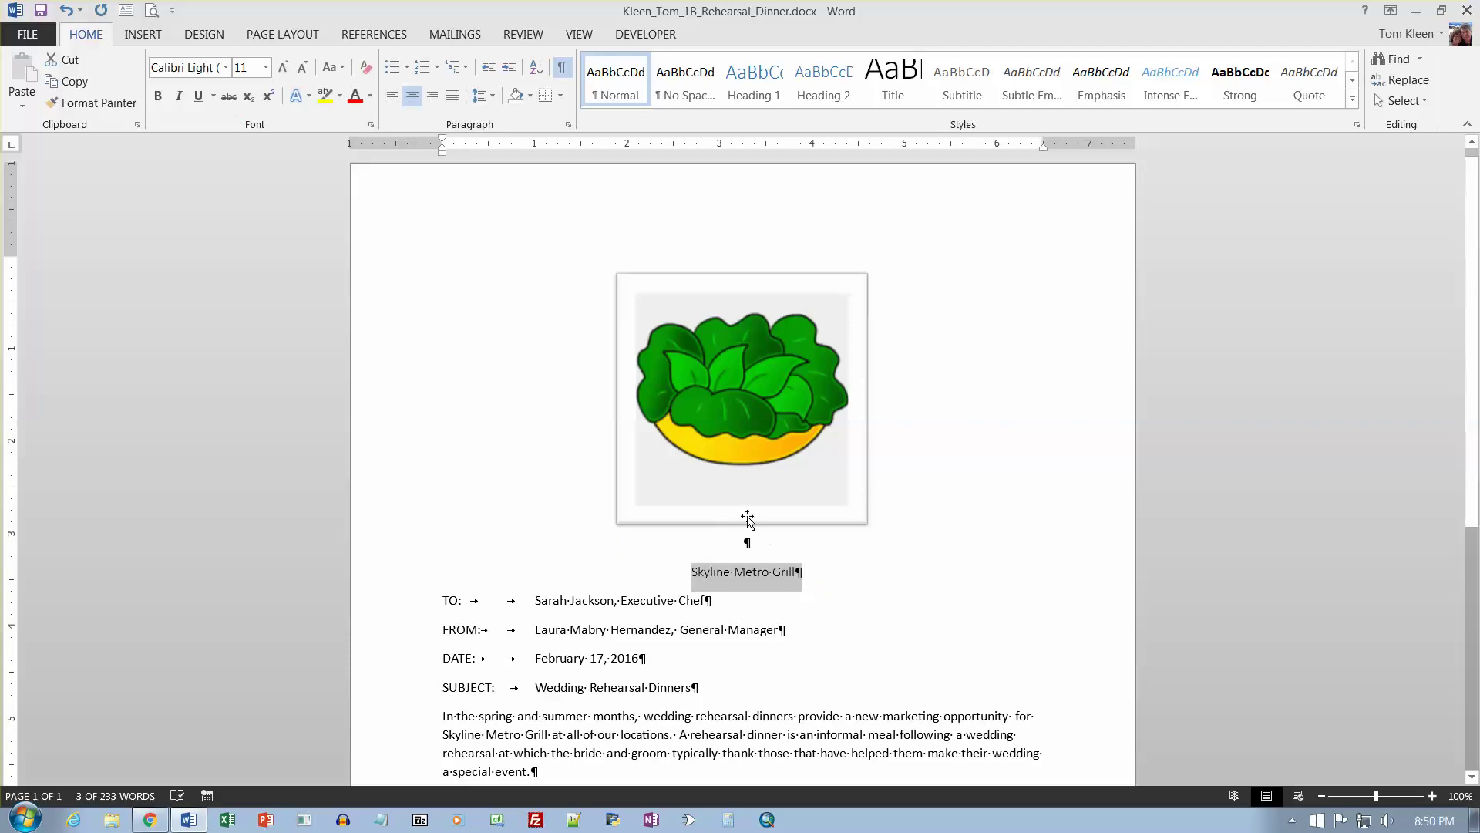
{"action": "left_click", "coordinate": [265, 68]}
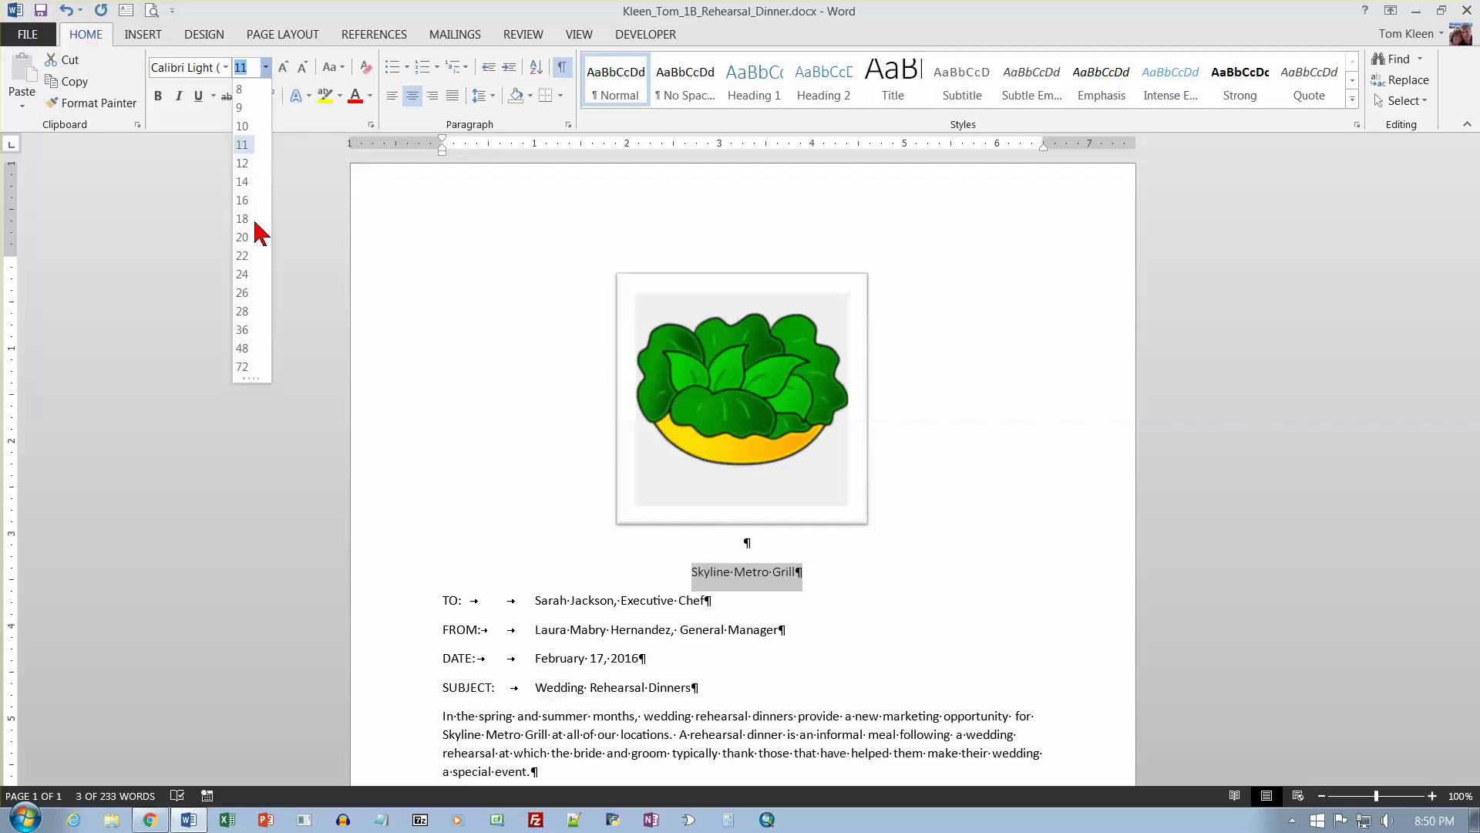
Make the Skyline Metro Grill heading 20 pt and colour it Green, Accent 6, Darker 50%.
{"action": "left_click", "coordinate": [245, 329]}
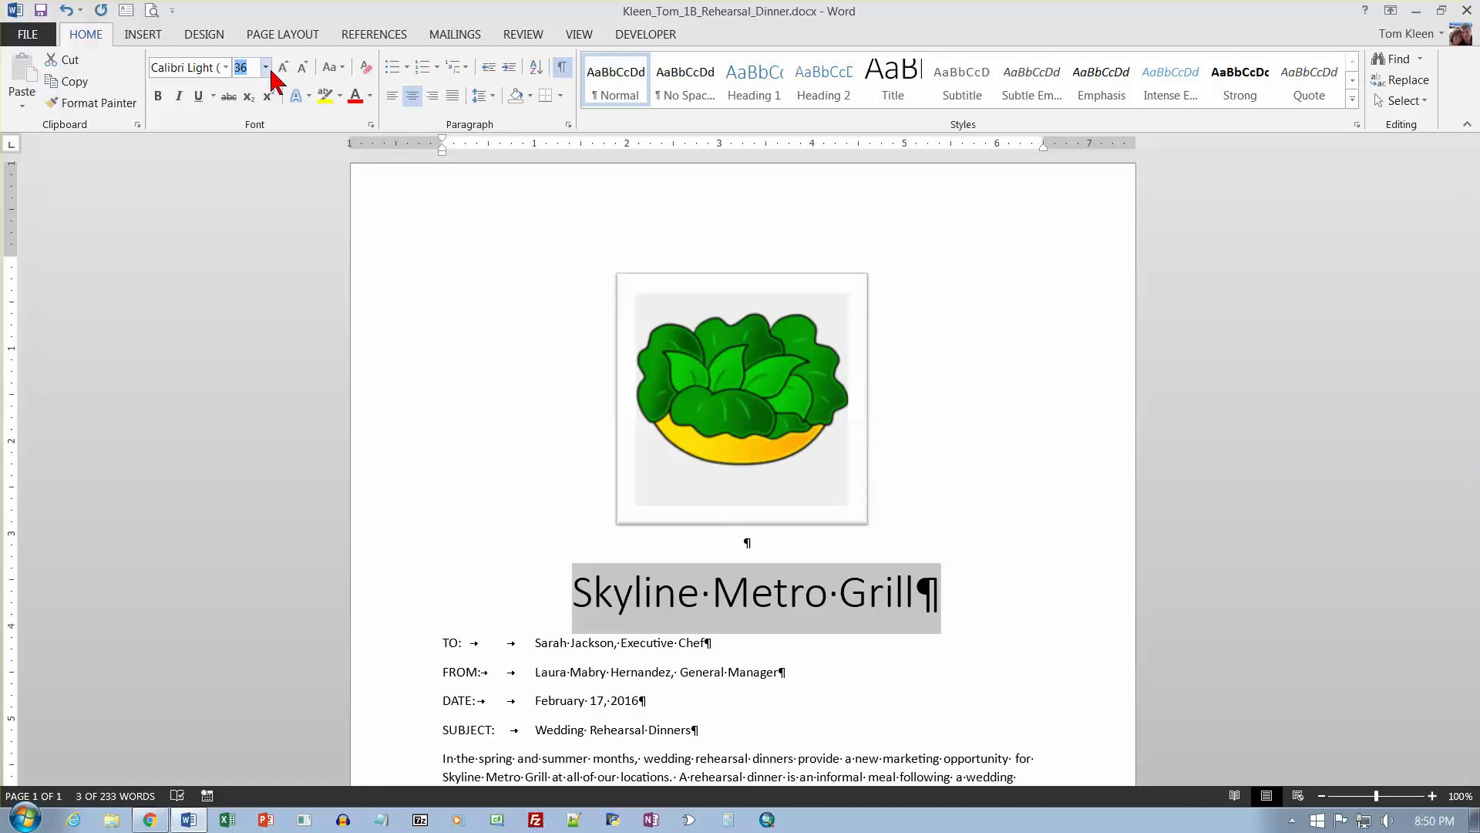
{"action": "type", "text": "20"}
{"action": "key", "text": "Return"}
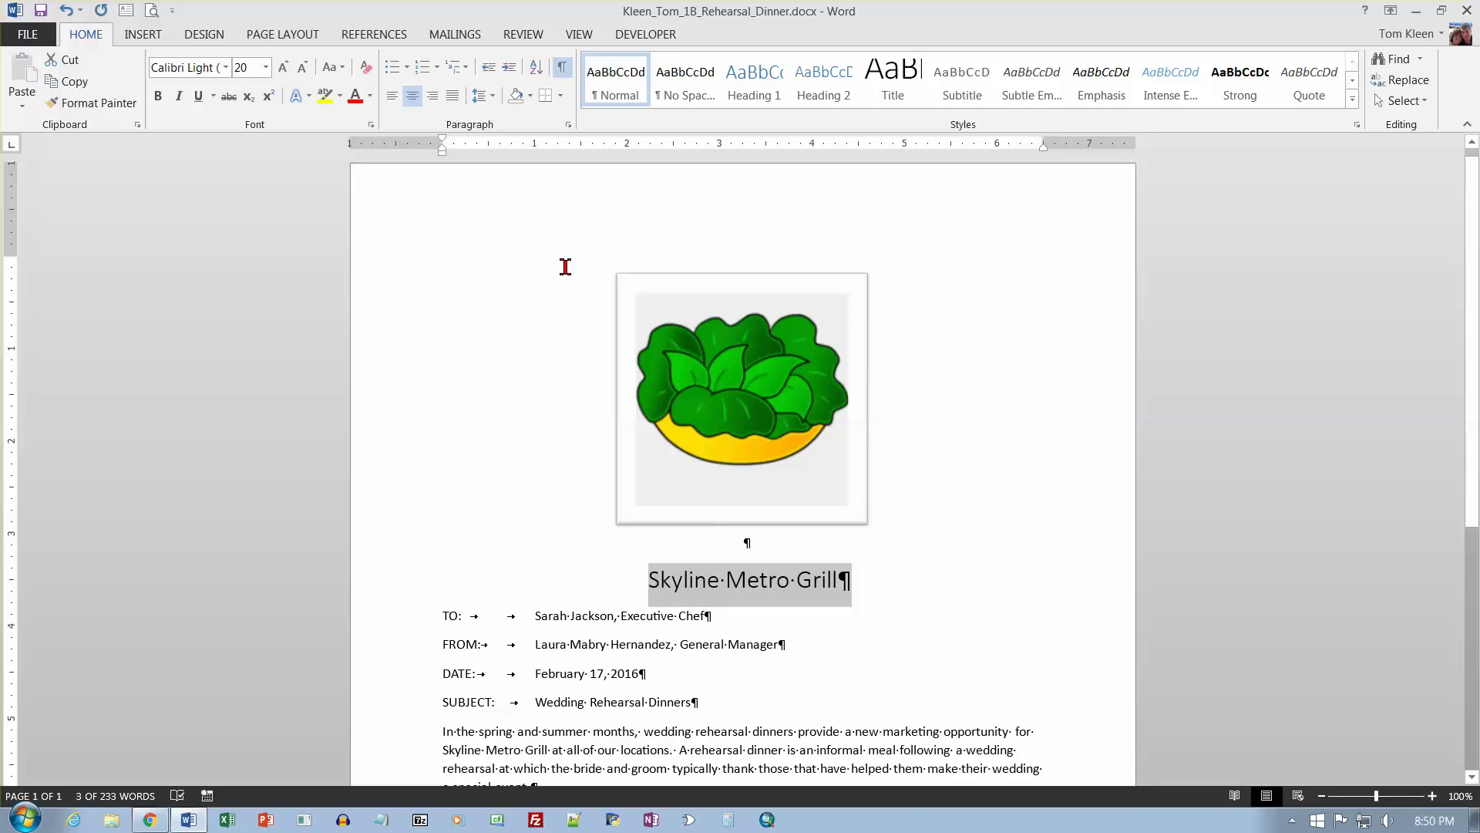
{"action": "left_click", "coordinate": [369, 99]}
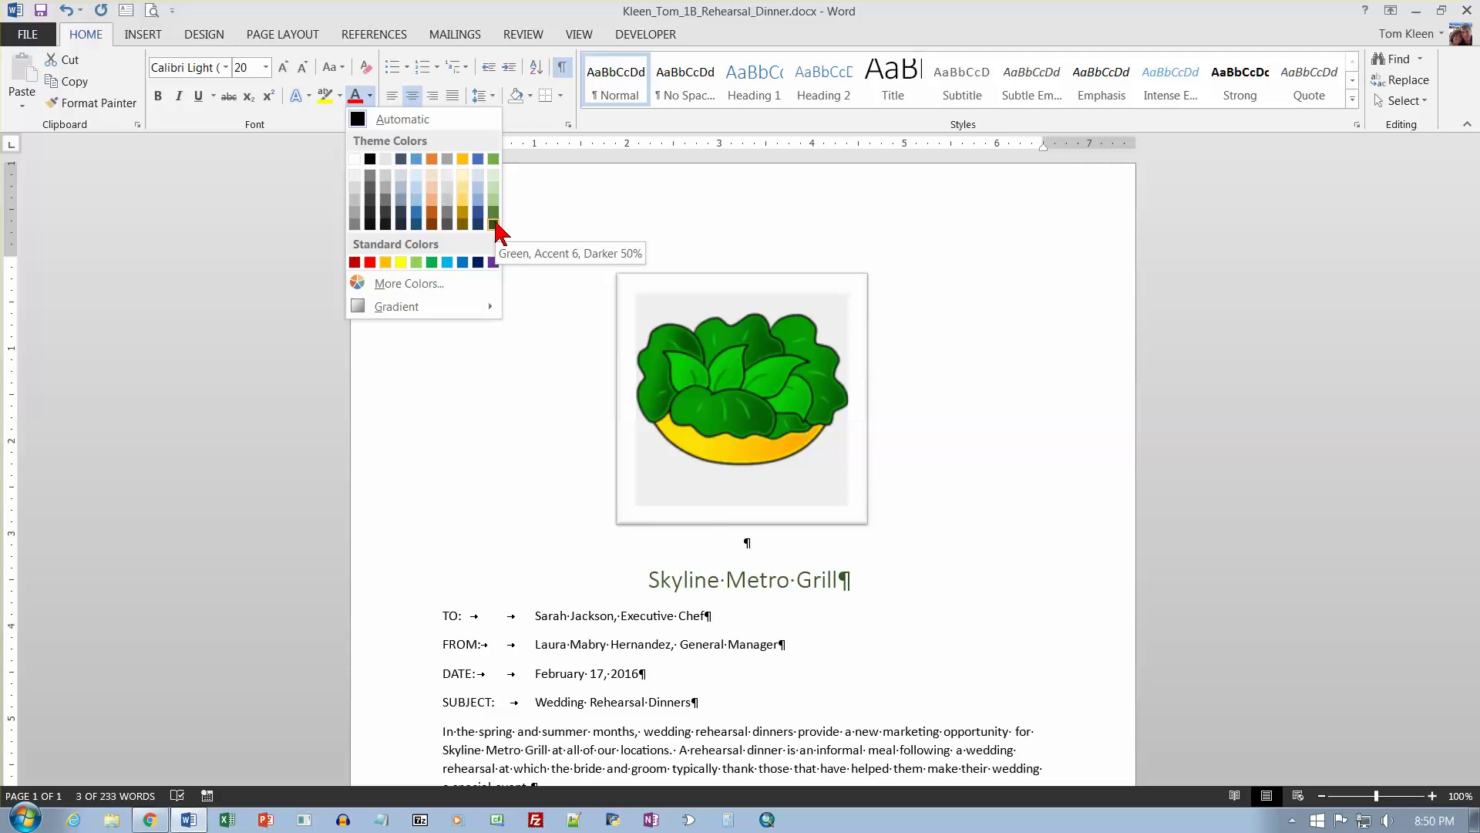
{"action": "left_click", "coordinate": [493, 224]}
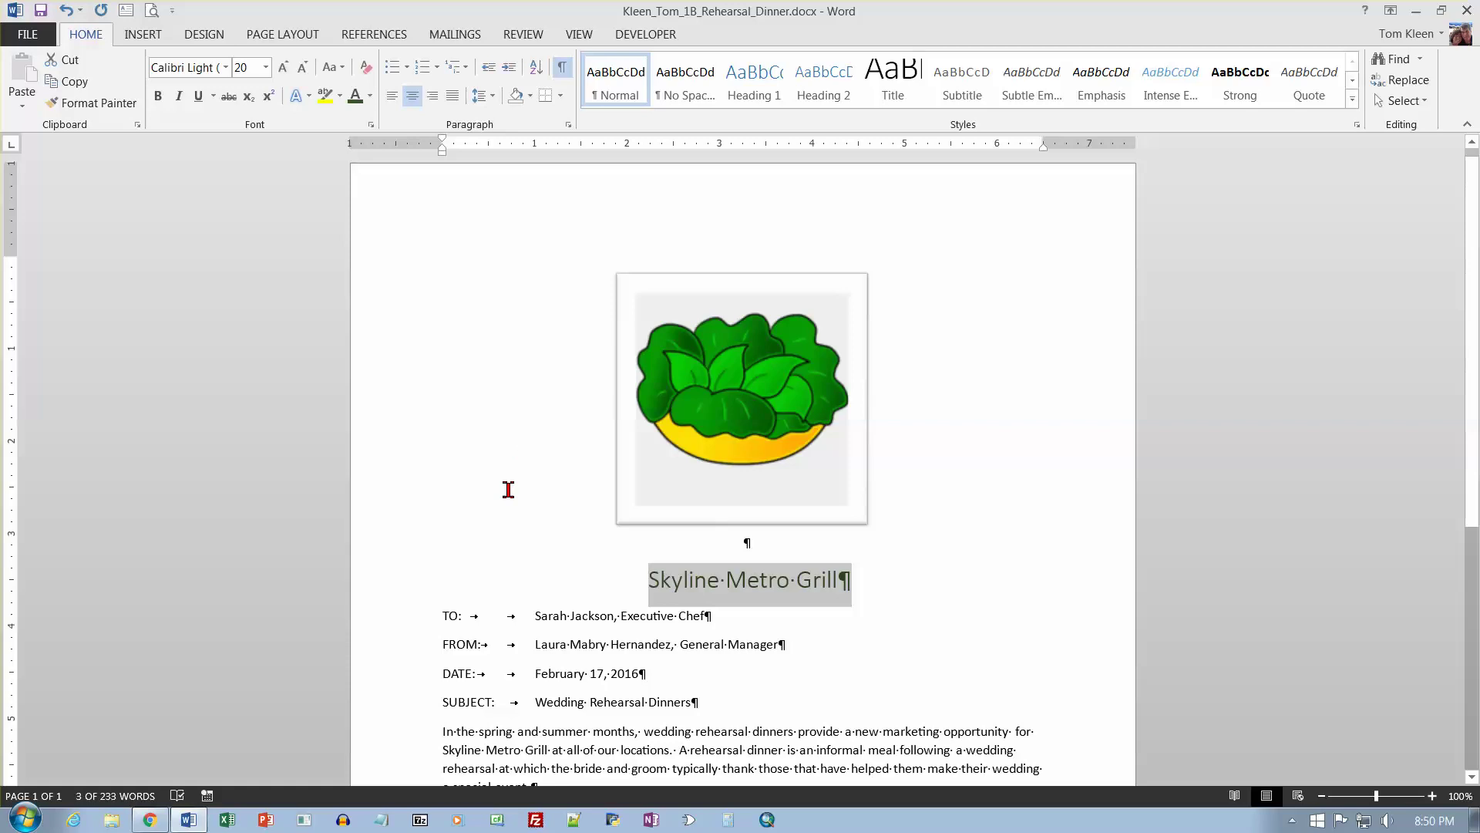
Select the TO through SUBJECT lines and apply the dark green font colour.
{"action": "left_click", "coordinate": [500, 600]}
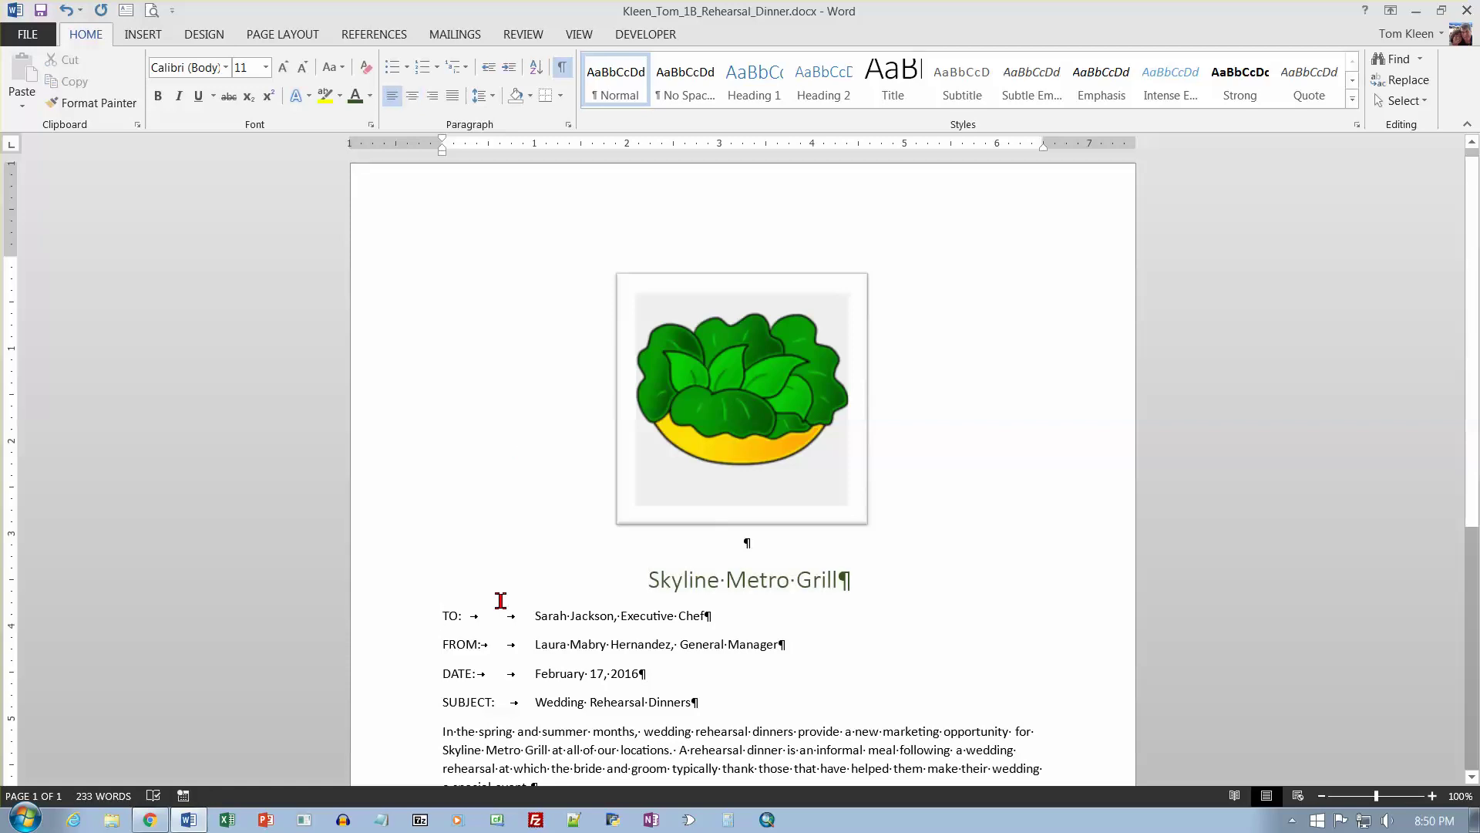
{"action": "left_click", "coordinate": [447, 600]}
{"action": "left_click_drag", "start_coordinate": [396, 621], "coordinate": [385, 714]}
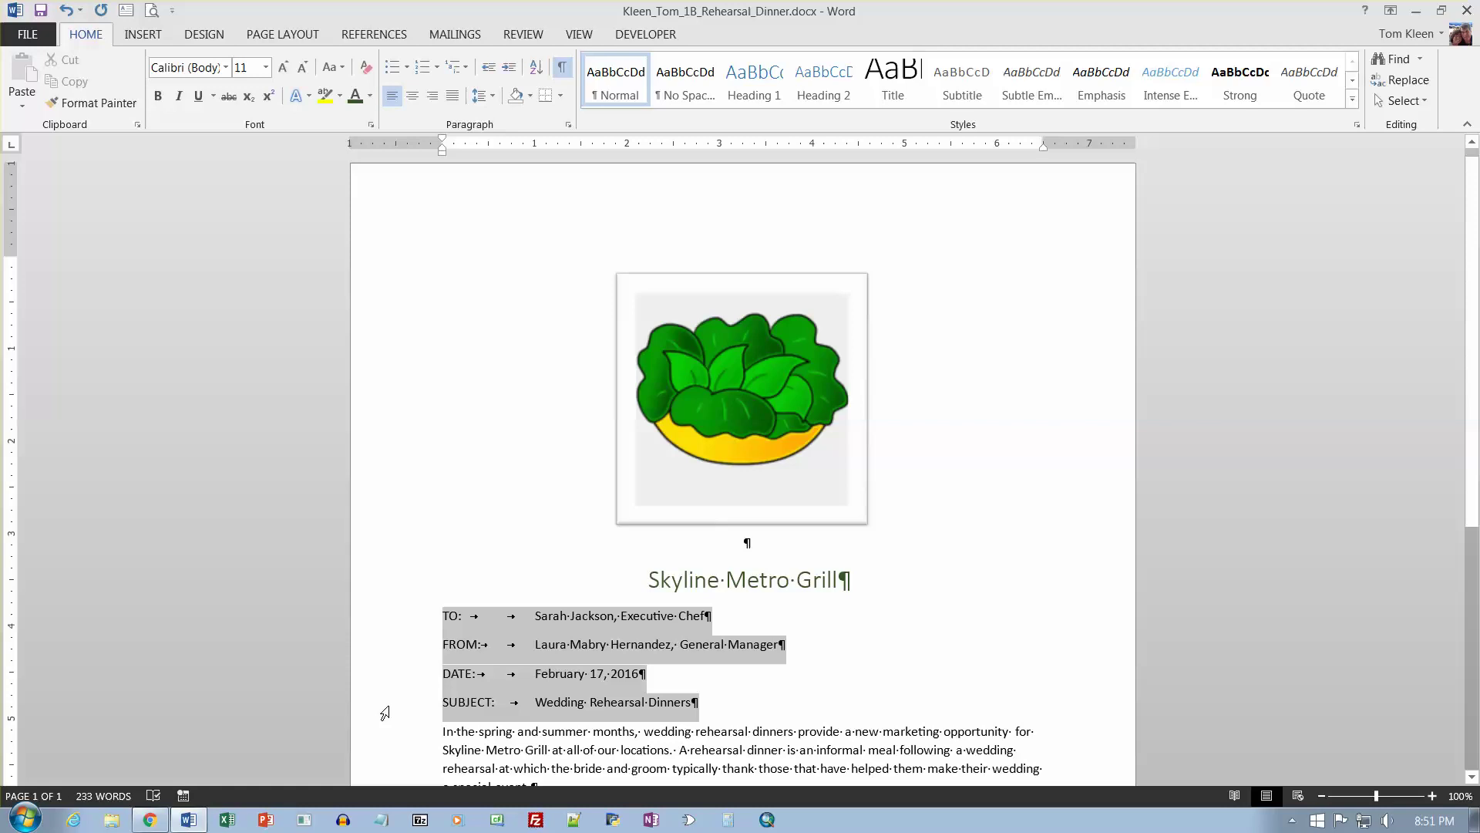
{"action": "left_click", "coordinate": [371, 96]}
{"action": "left_click", "coordinate": [371, 96]}
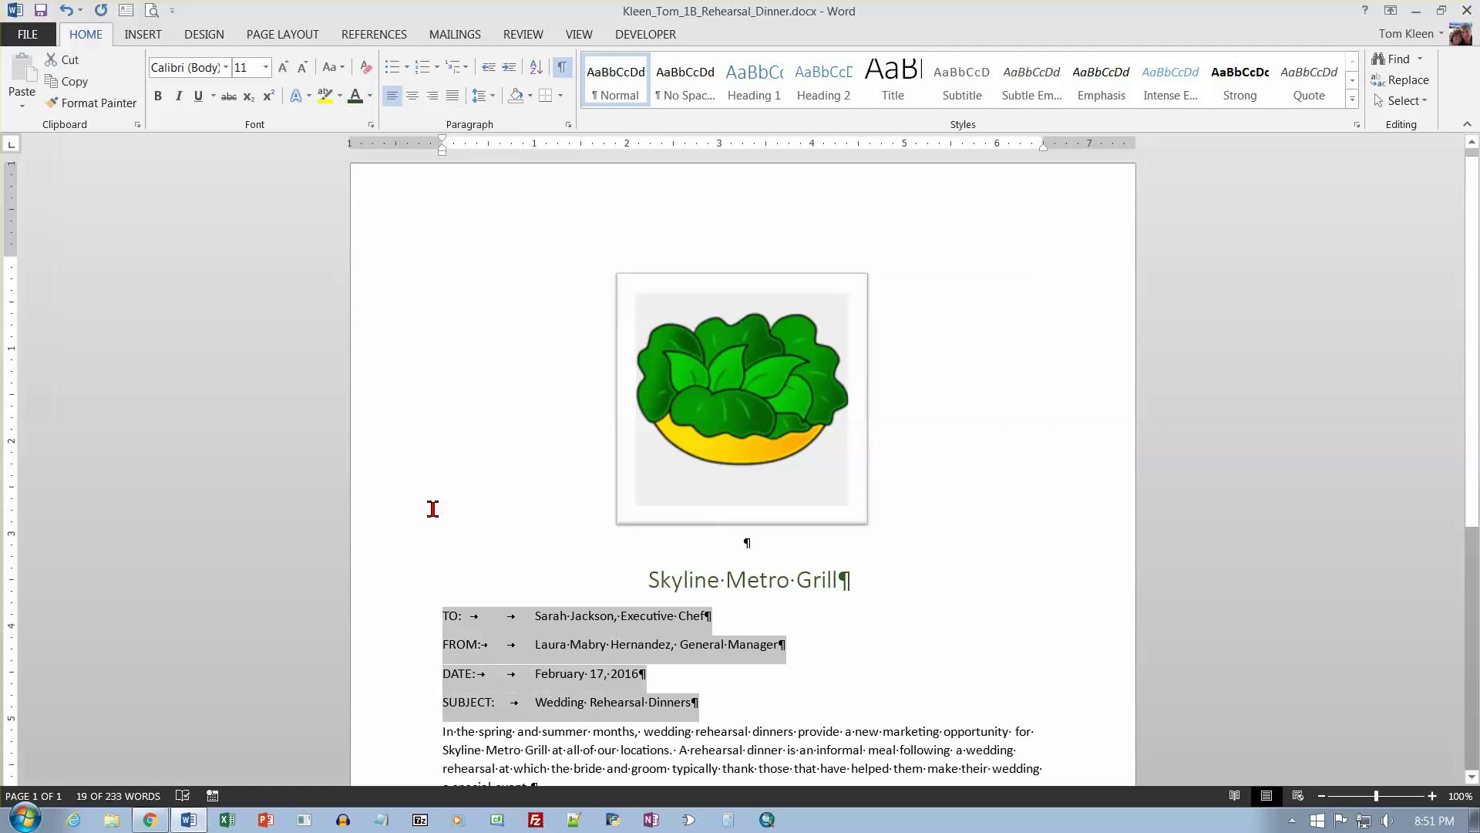
{"action": "left_click", "coordinate": [370, 95]}
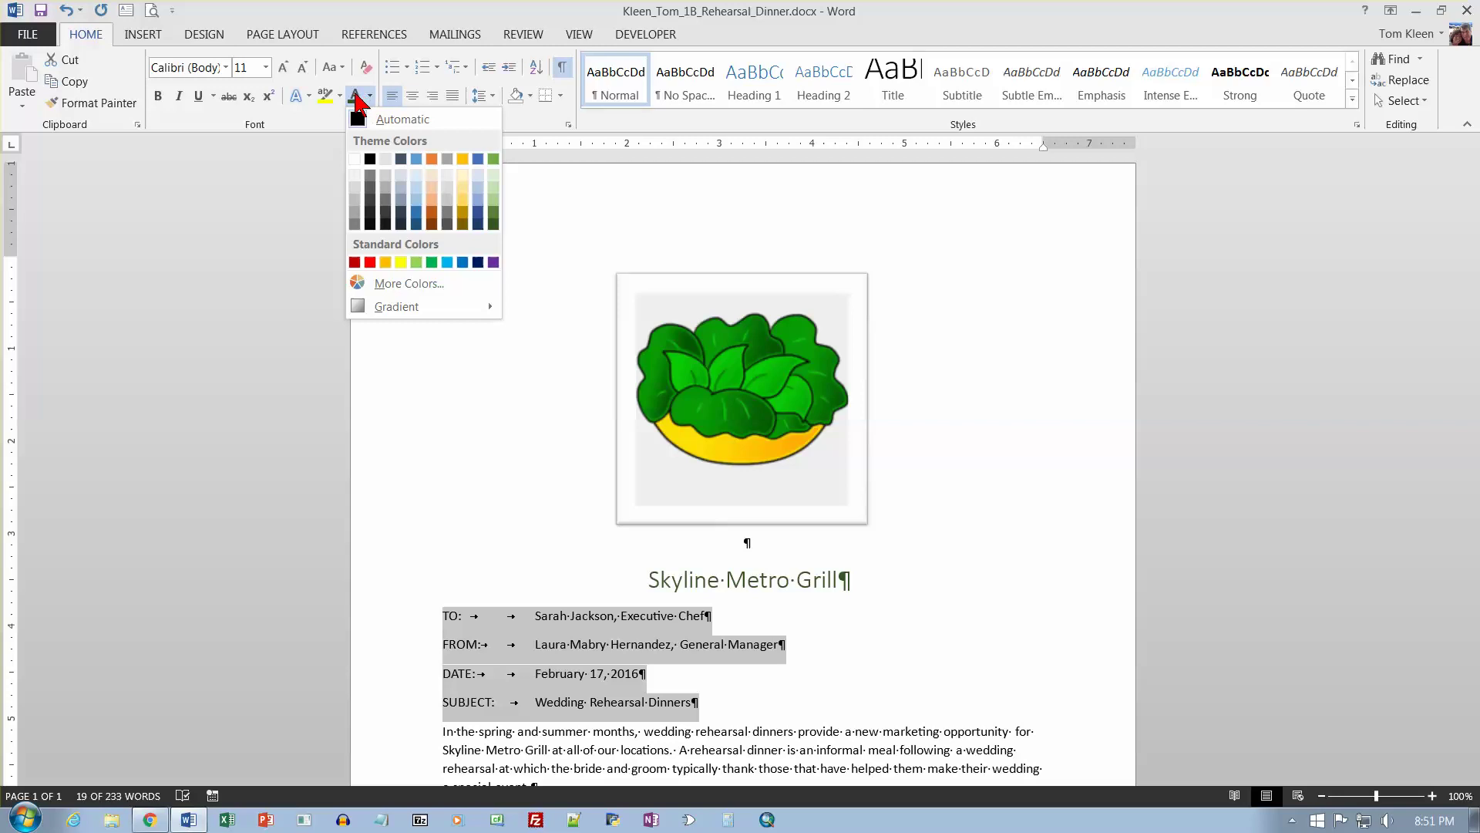
{"action": "left_click", "coordinate": [357, 97]}
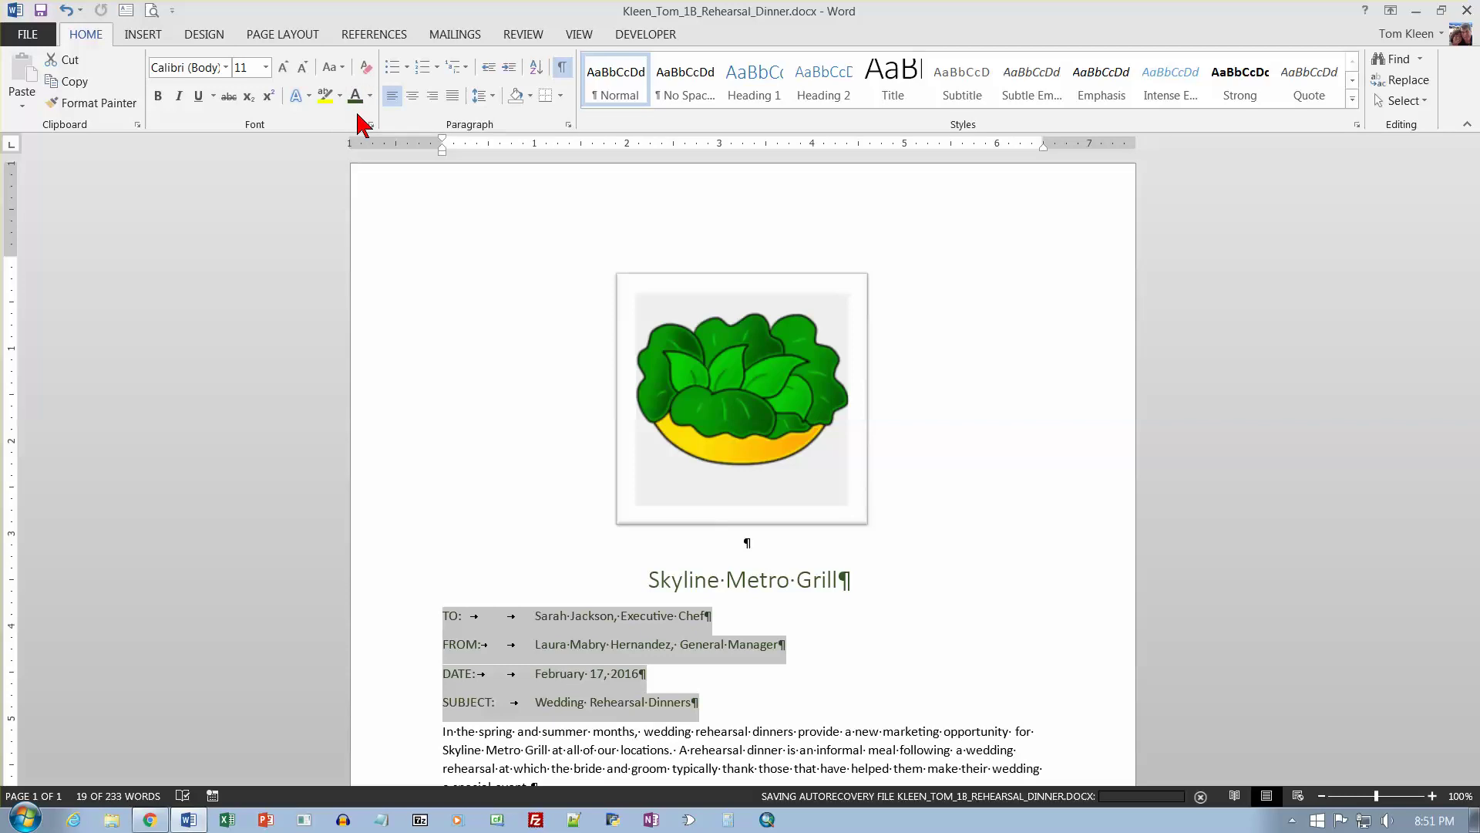
Select the first body paragraph and colour it Orange, Accent 2, Darker 50%.
{"action": "scroll", "coordinate": [360, 259], "scroll_direction": "down", "scroll_amount": 5}
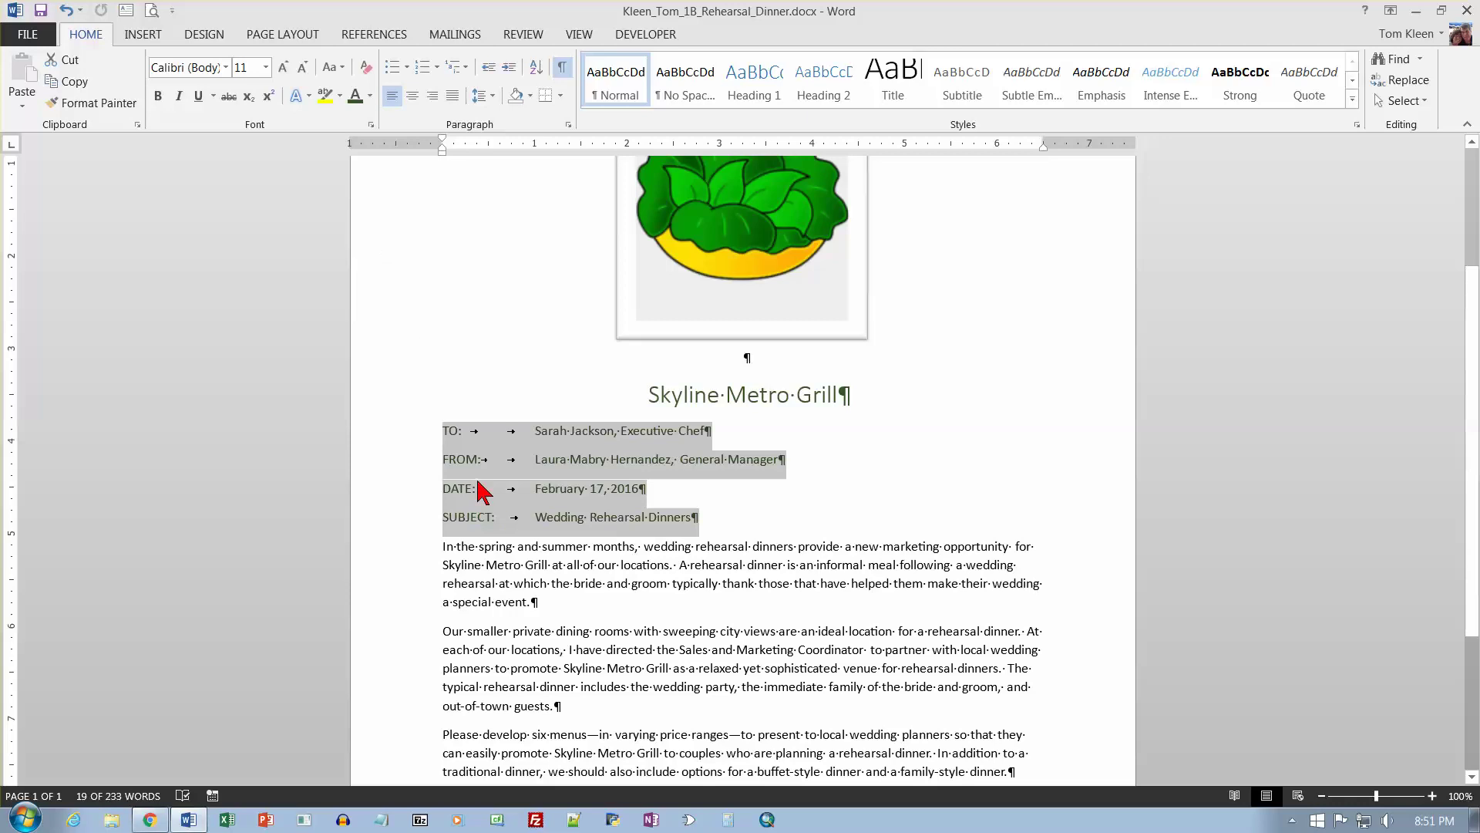
{"action": "left_click", "coordinate": [727, 555]}
{"action": "double_click", "coordinate": [727, 557]}
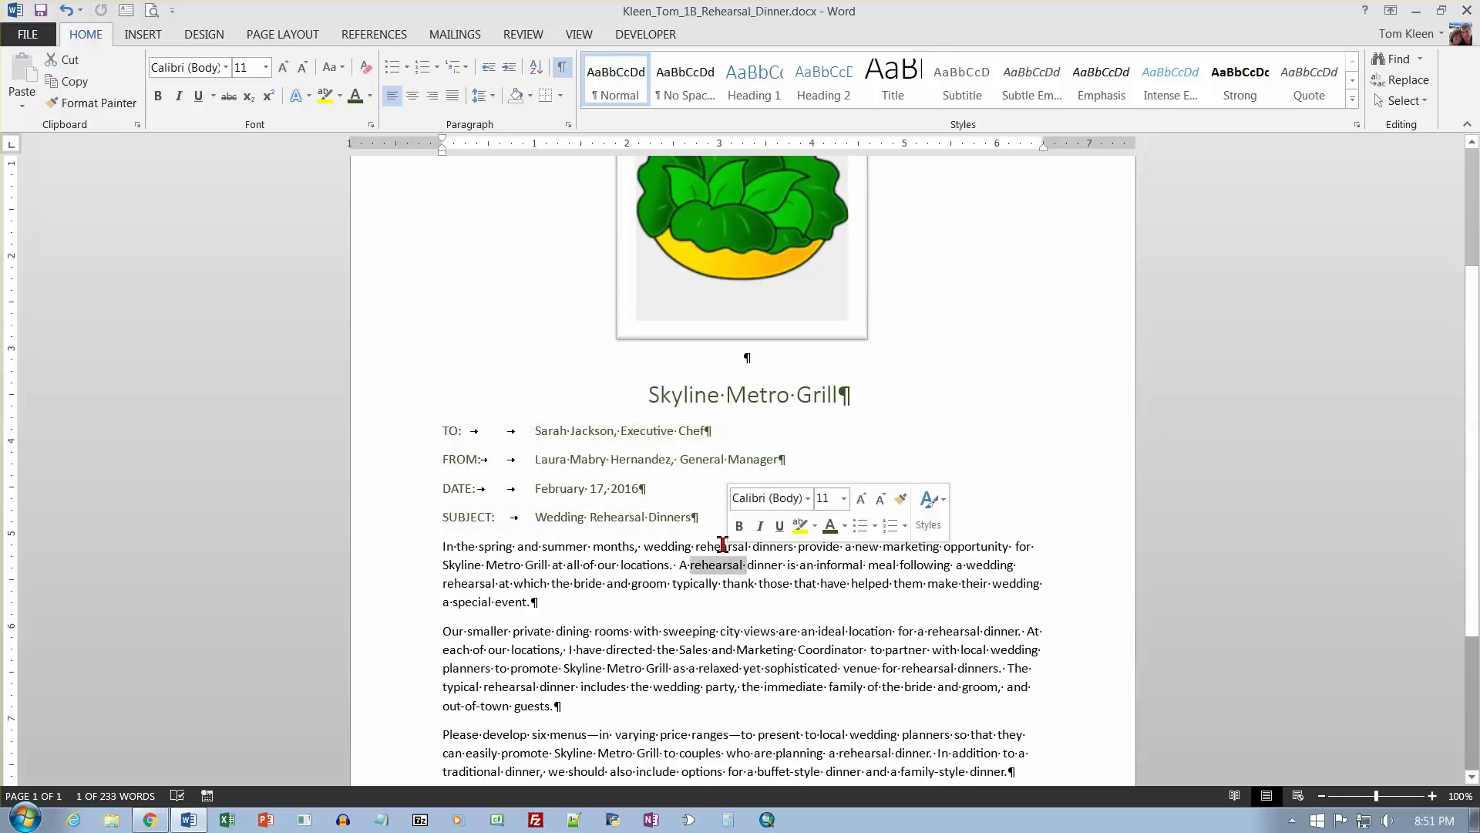
{"action": "double_click", "coordinate": [706, 584]}
{"action": "triple_click", "coordinate": [707, 585]}
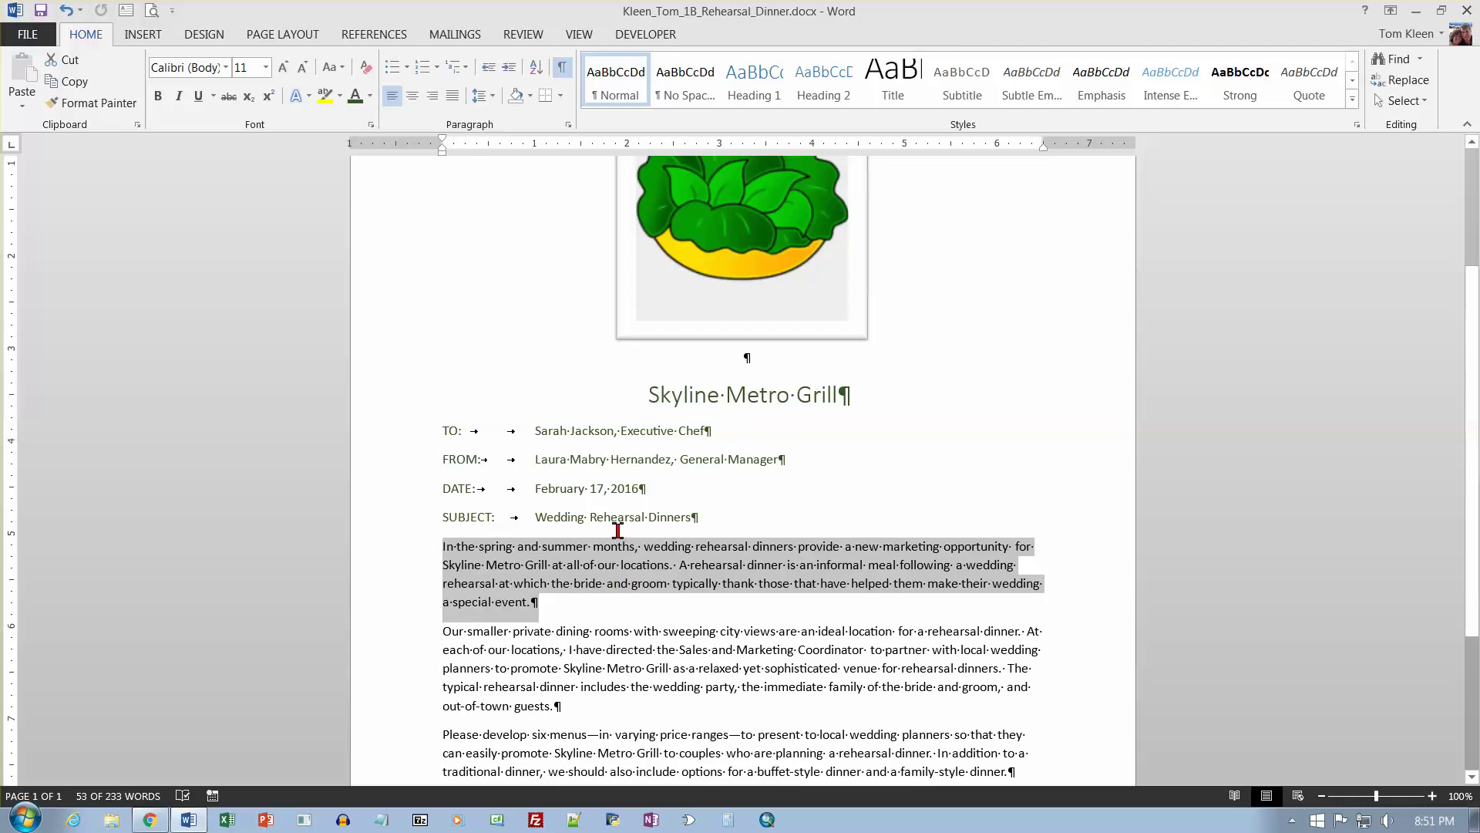
{"action": "left_click", "coordinate": [371, 95]}
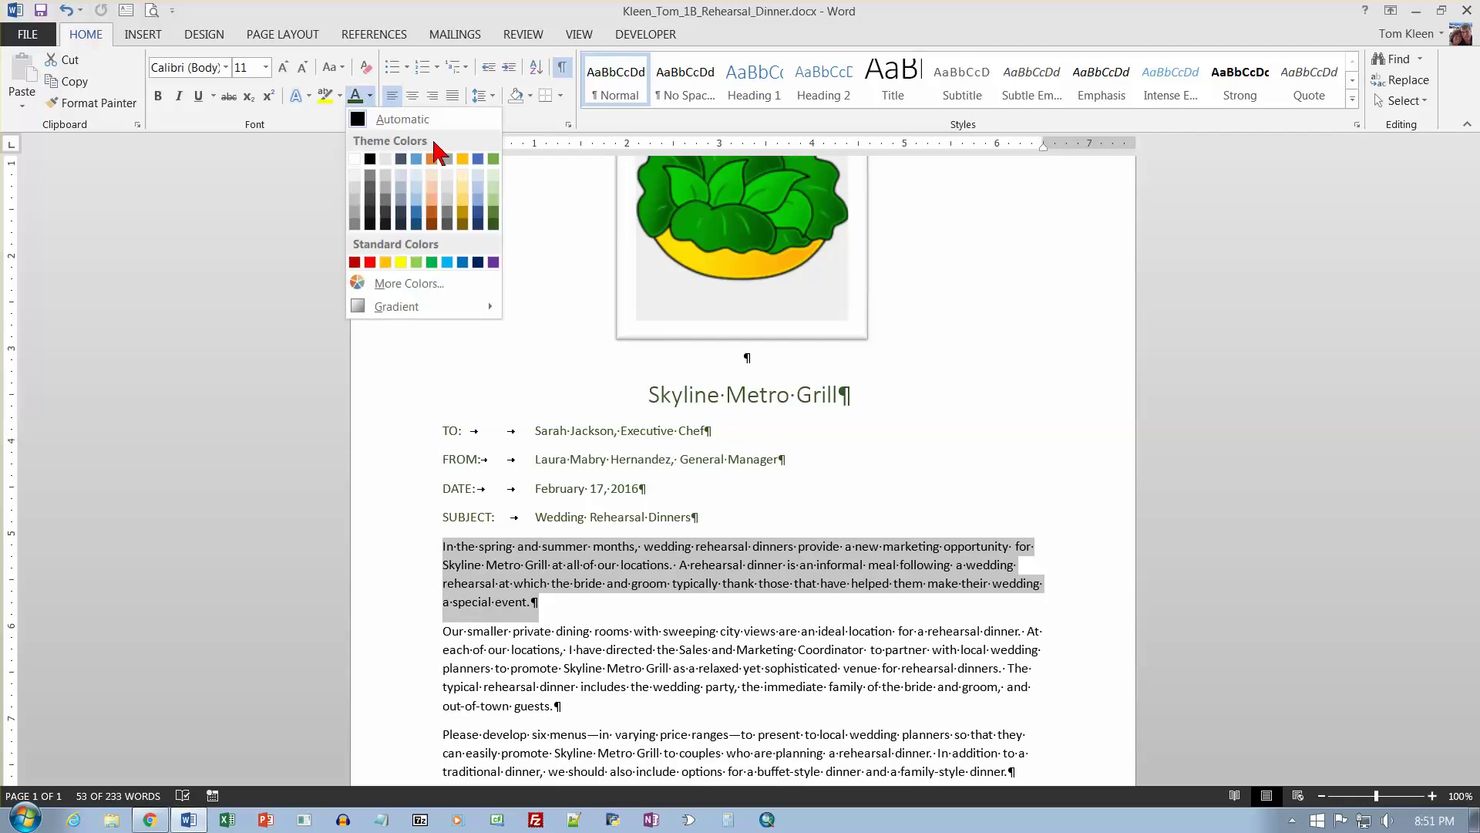
{"action": "left_click", "coordinate": [432, 223]}
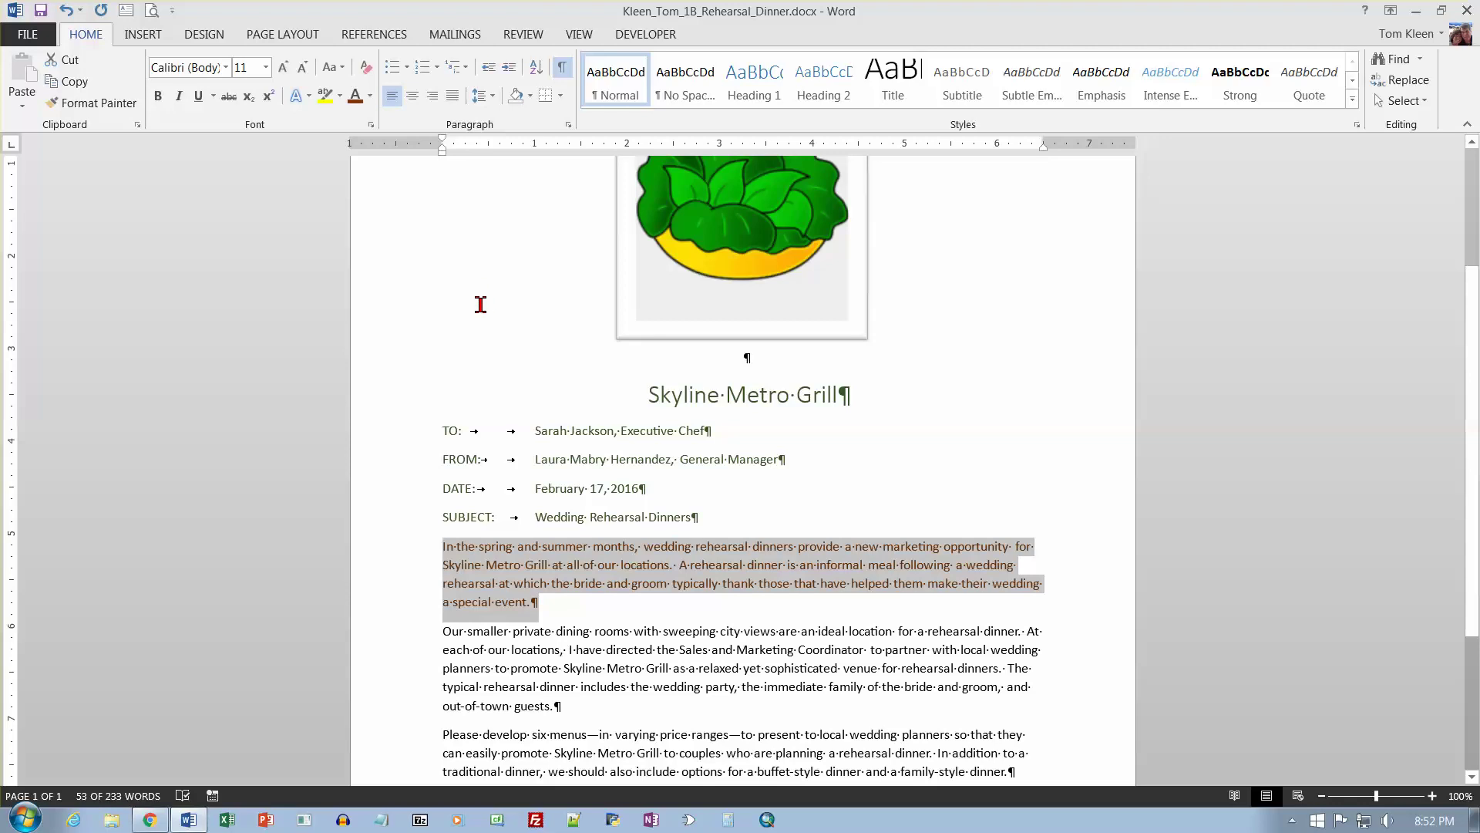
{"action": "double_click", "coordinate": [447, 432]}
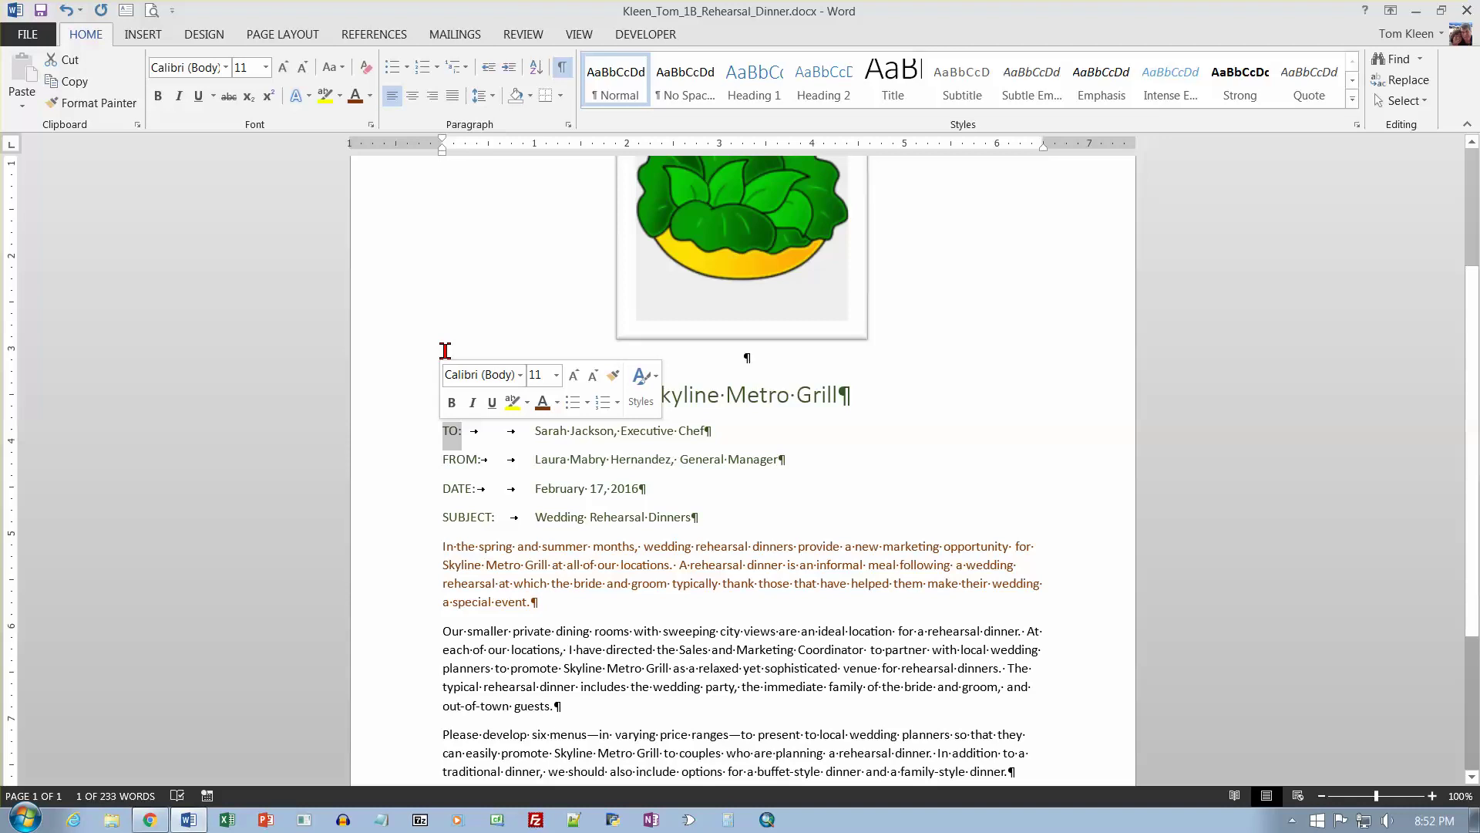
Bold the TO: label, turning the accidentally applied italic back off.
{"action": "left_click", "coordinate": [158, 97]}
{"action": "left_click", "coordinate": [175, 99]}
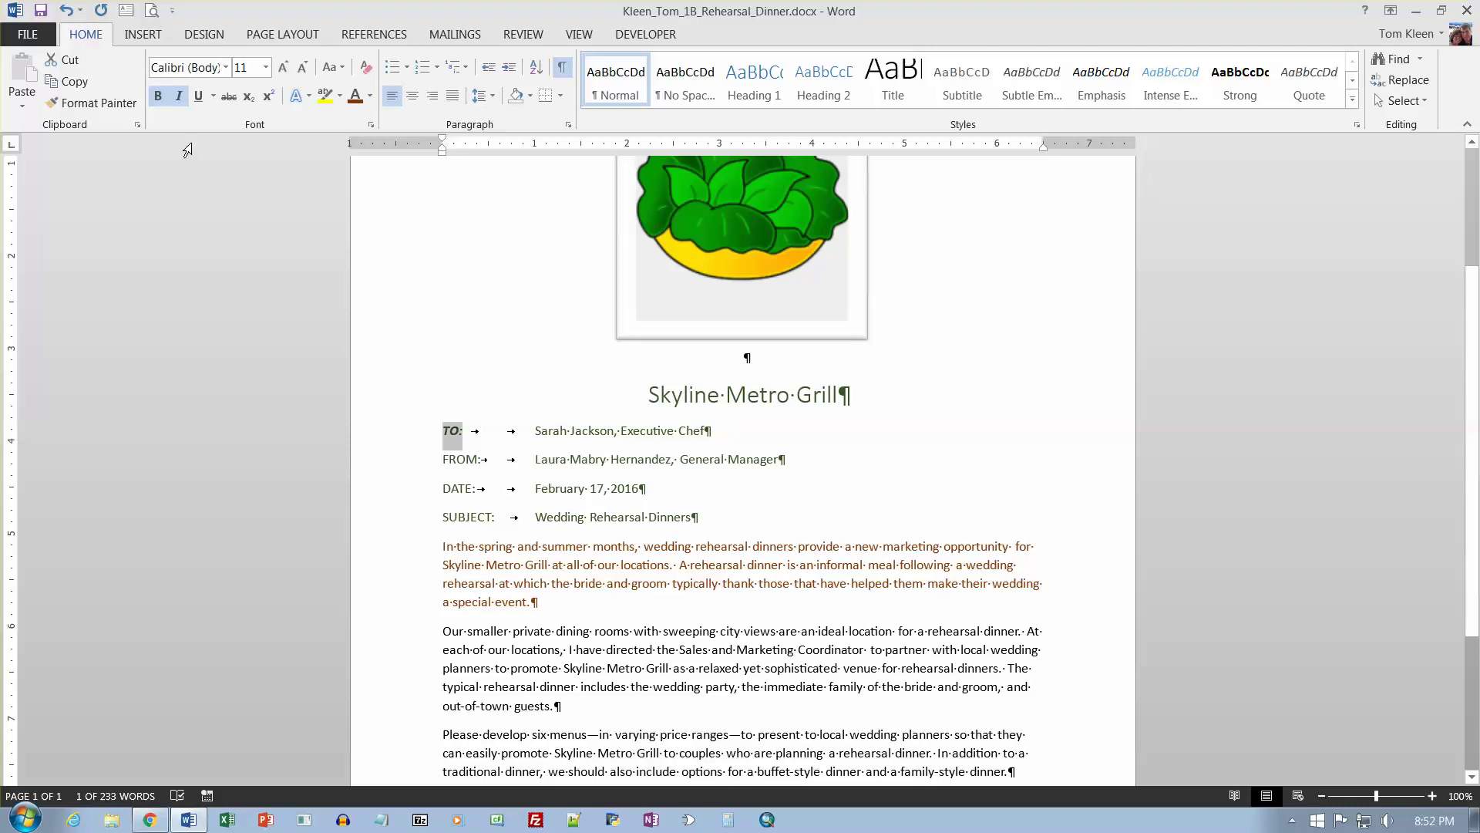
{"action": "left_click", "coordinate": [174, 97]}
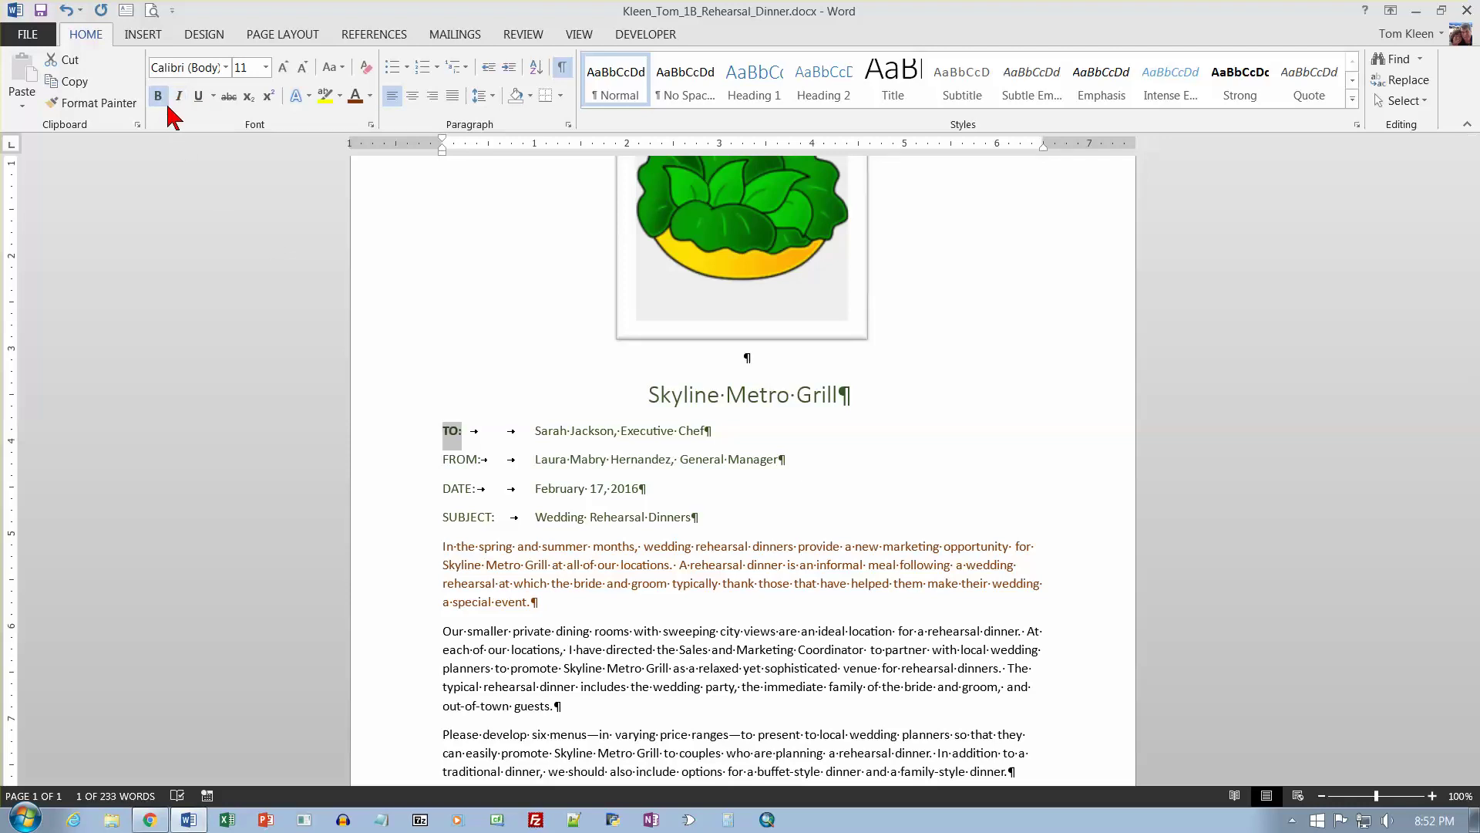